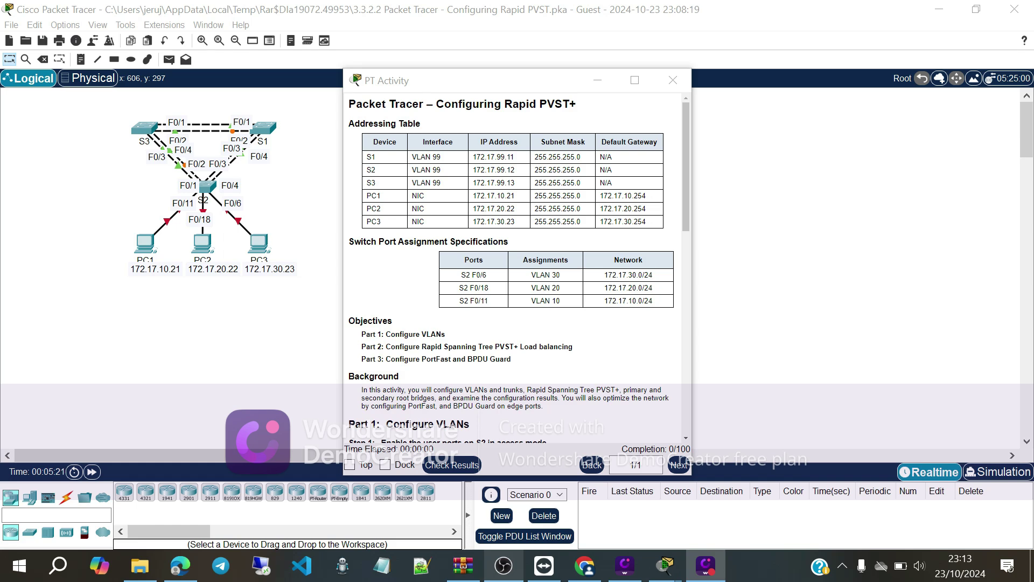
Review the activity's VLAN instructions, open switch S2's command line and enter global configuration mode
scroll(452, 341, down, 1)
scroll(458, 326, down, 1)
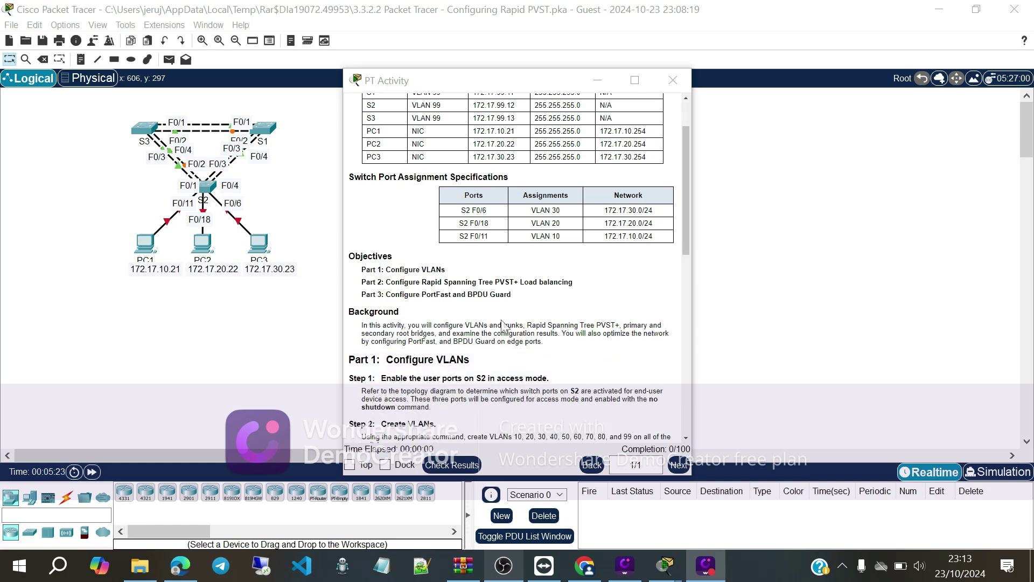
scroll(501, 329, down, 1)
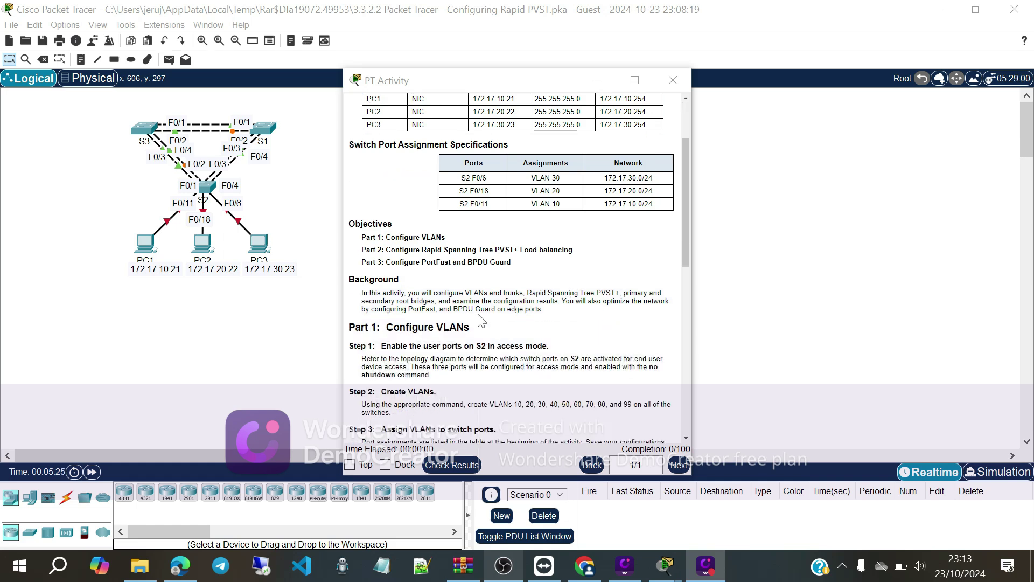
scroll(482, 320, down, 1)
scroll(482, 321, down, 1)
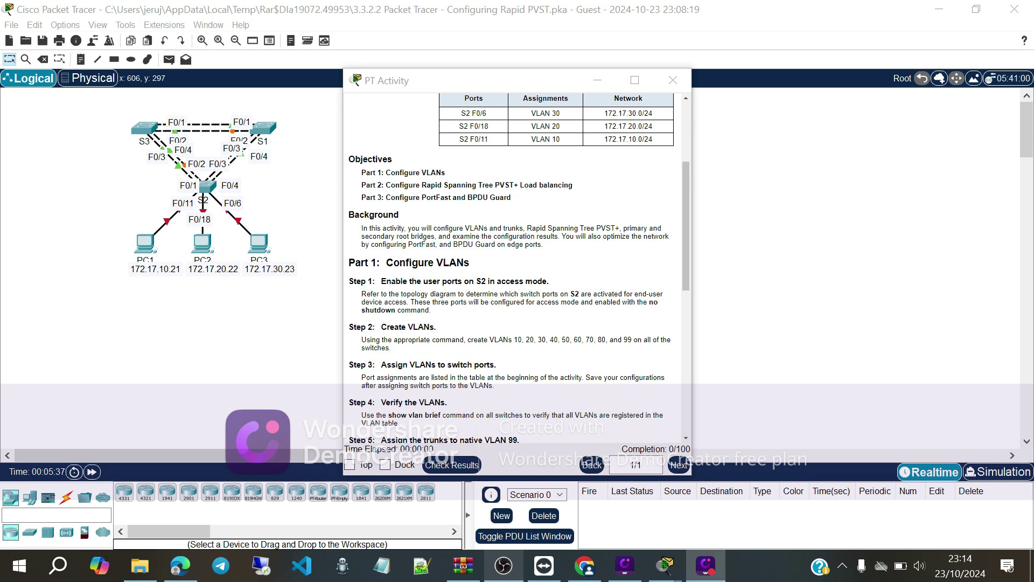
click(207, 186)
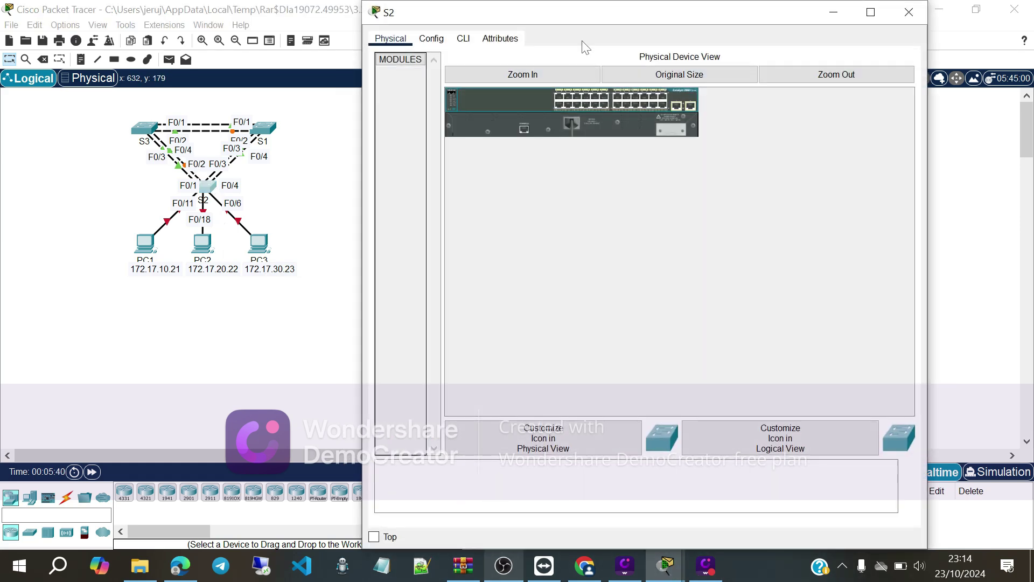
click(464, 39)
key(Return)
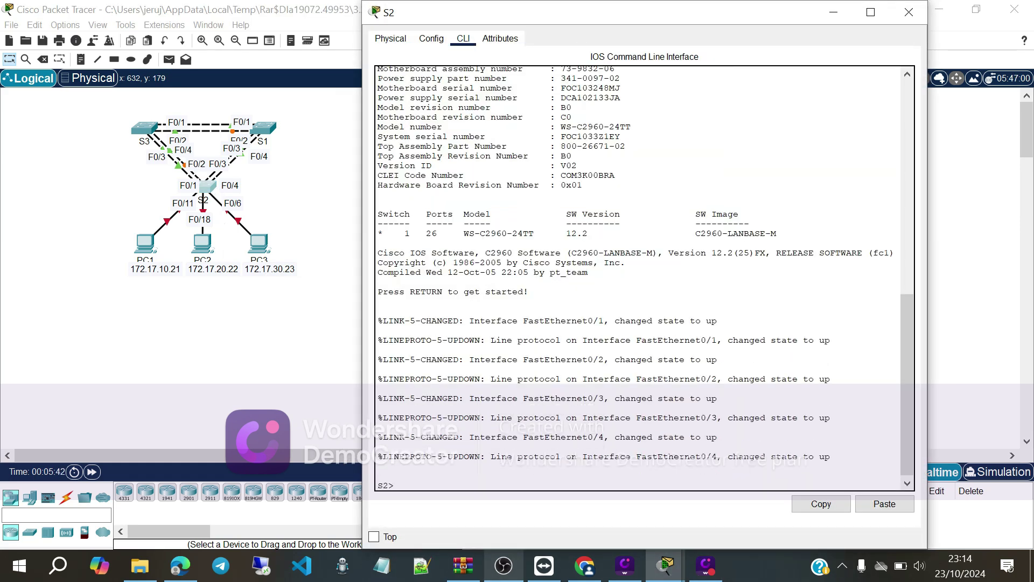
text(en)
key(Return)
text(conf t)
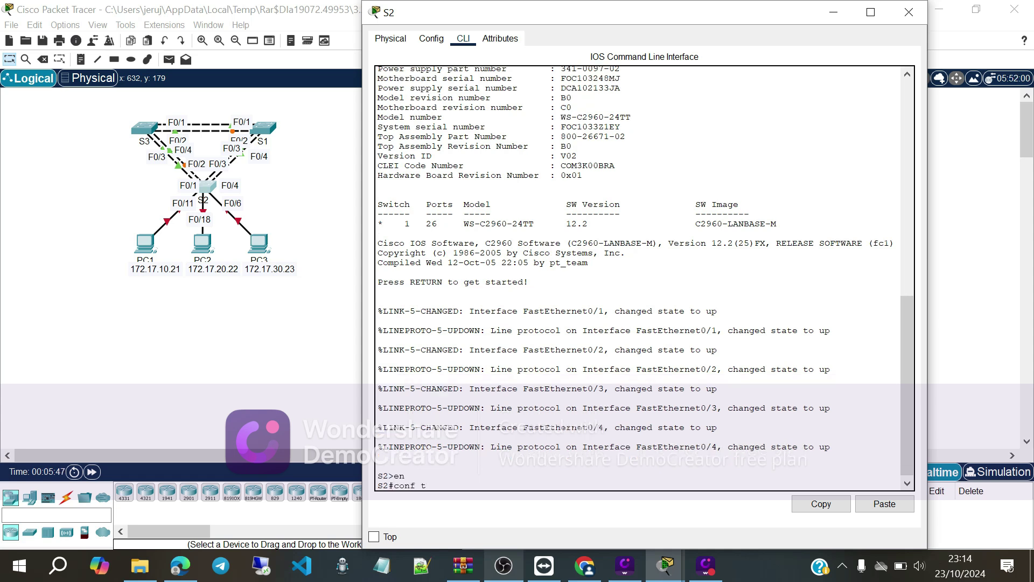
key(Return)
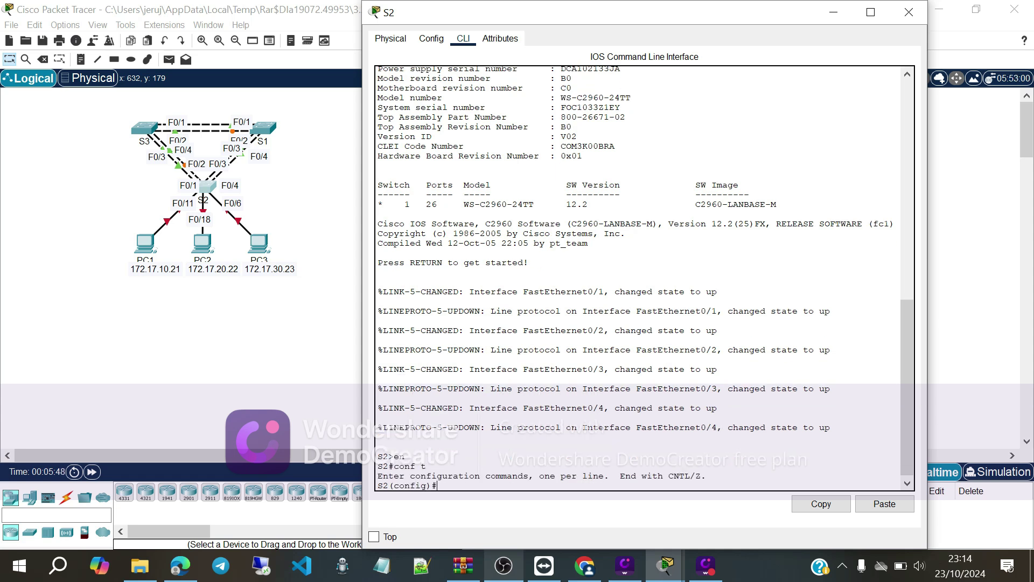
Set S2's interfaces f0/6, f0/11 and f0/18 to switchport access mode as one interface range
text(int range f0/6,f0/11,f0/18)
key(Return)
text(s)
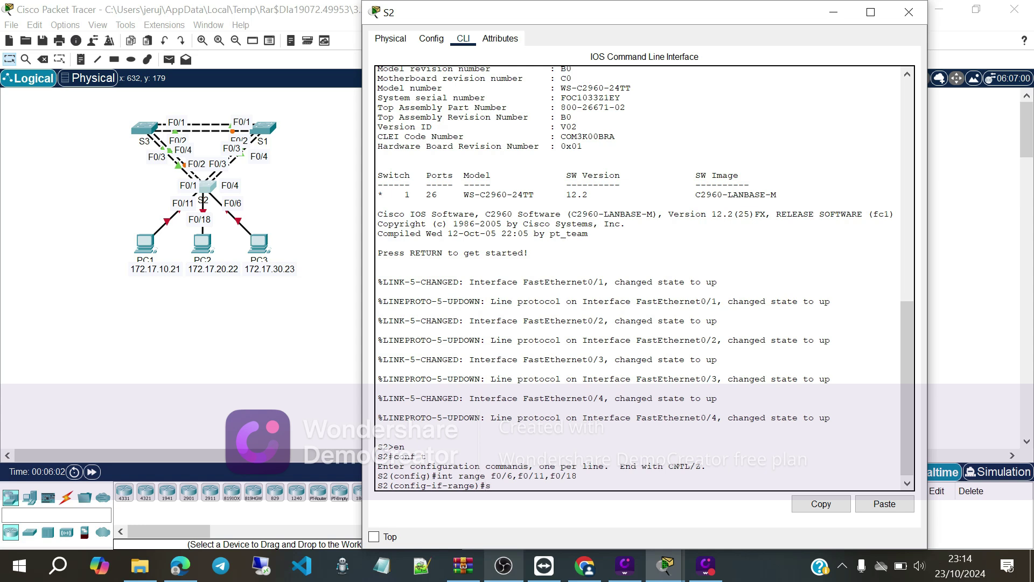
text(witchport mode)
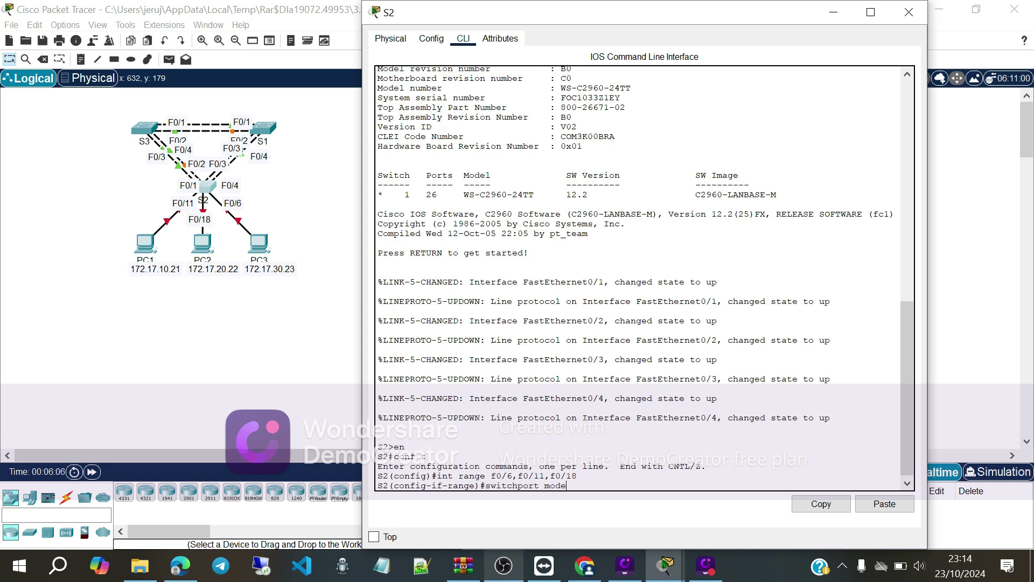
text( access)
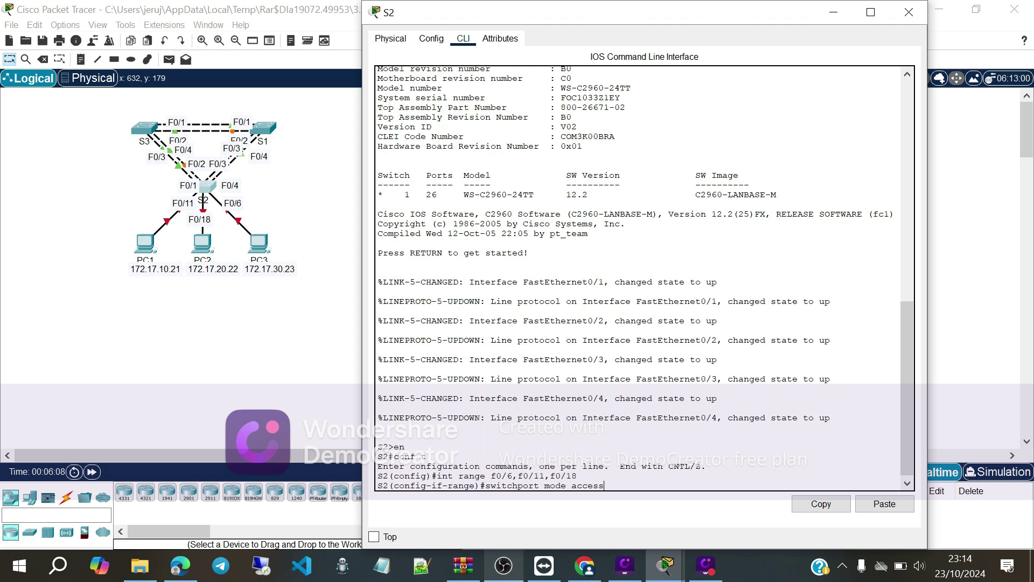
key(Return)
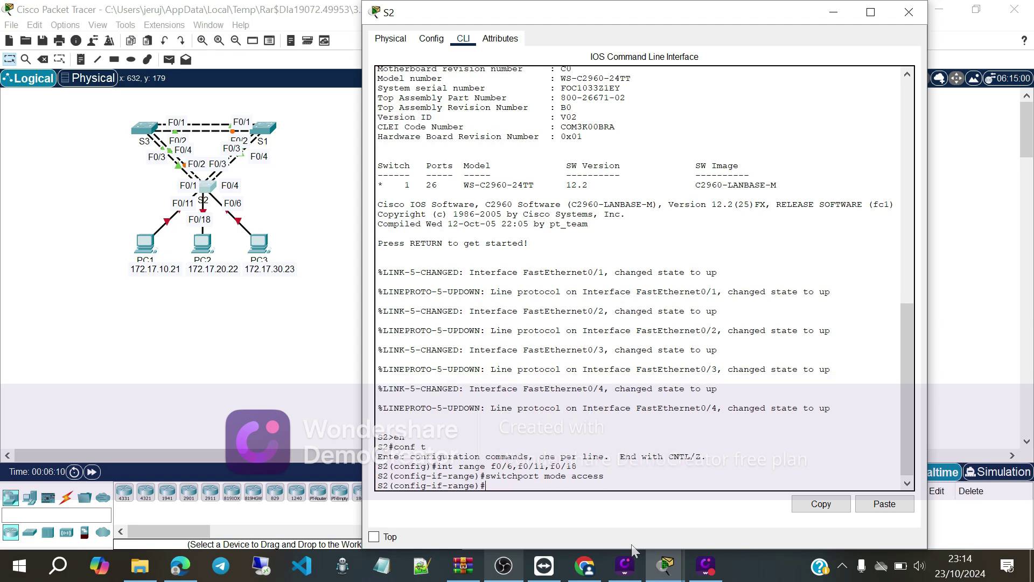
Check the activity instructions and enable the S2 user port range with no shutdown
click(654, 565)
click(791, 496)
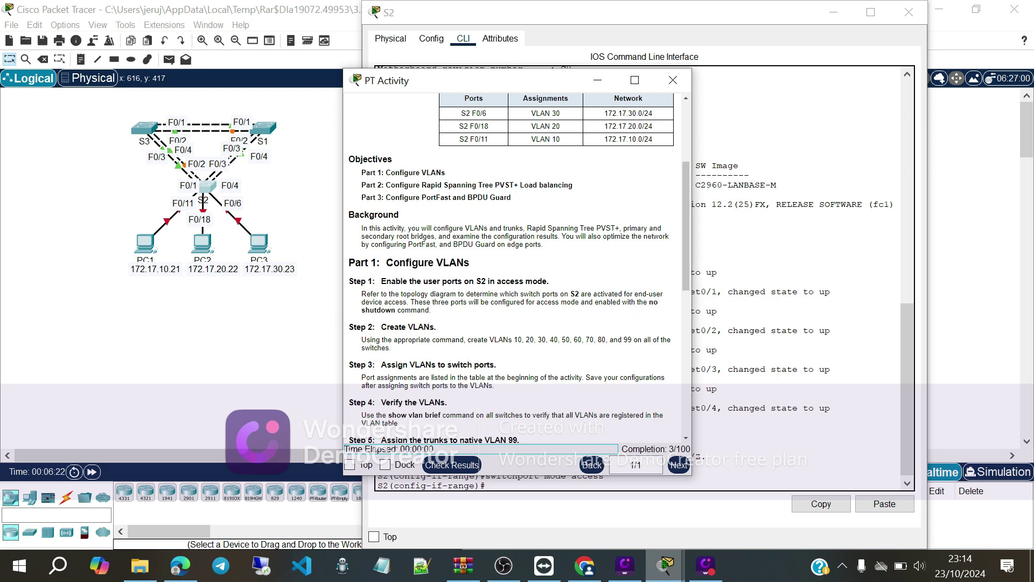
key(alt+Tab)
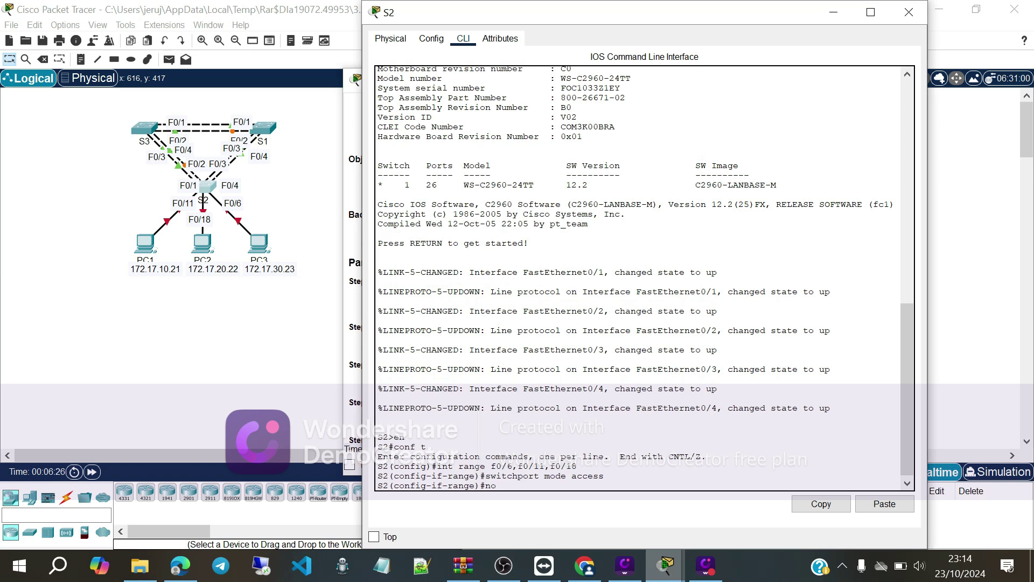
text(shutdown)
key(Return)
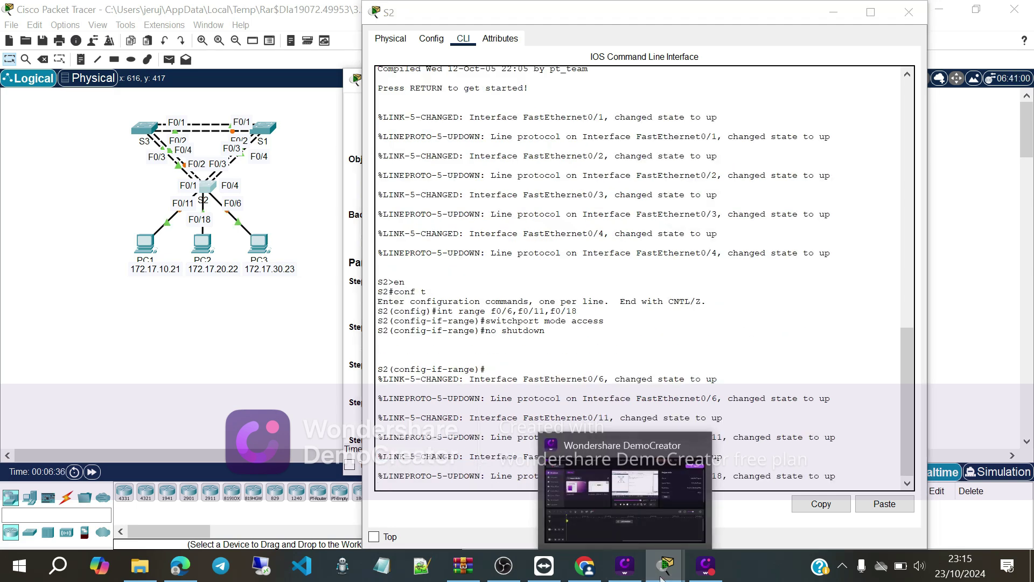
Check the VLAN creation instructions, open switch S1's command line and enter global configuration mode
mouse_move(666, 566)
click(698, 487)
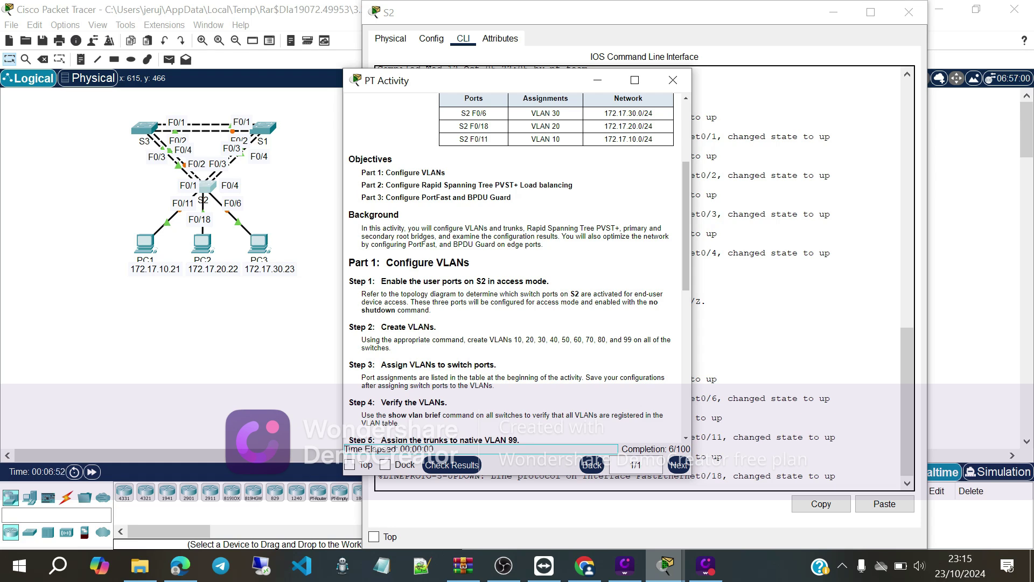
click(379, 339)
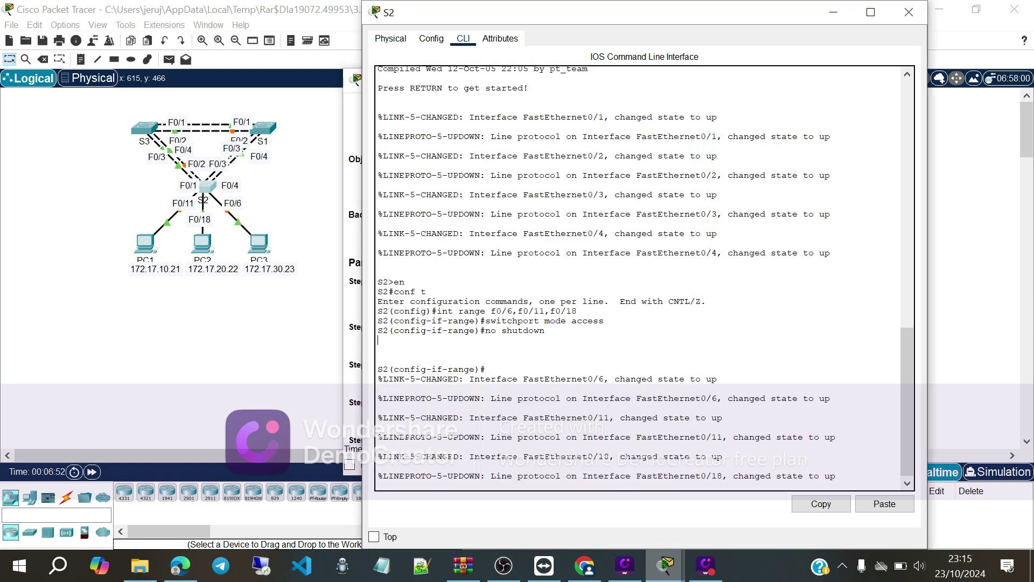
click(263, 127)
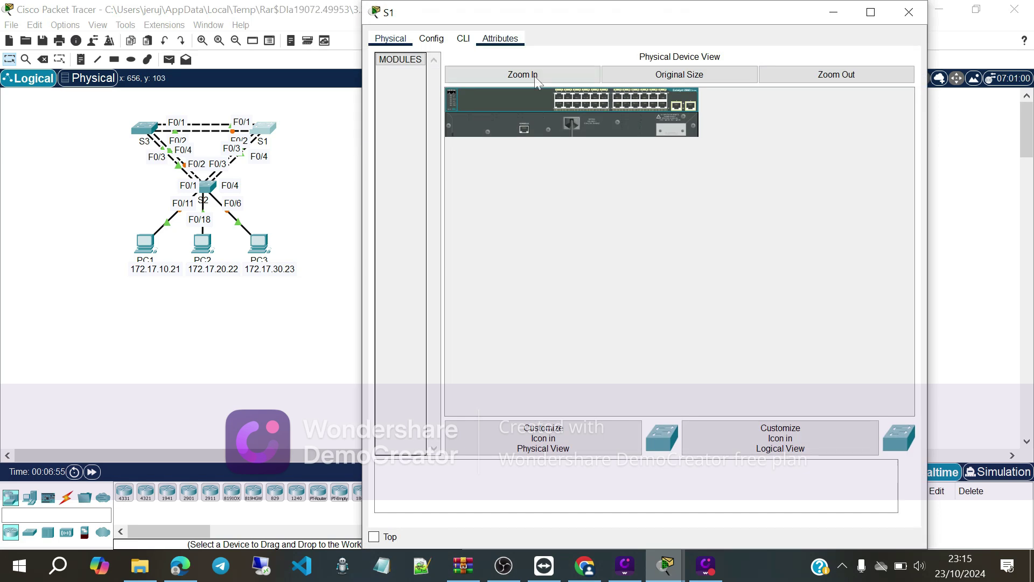
click(463, 38)
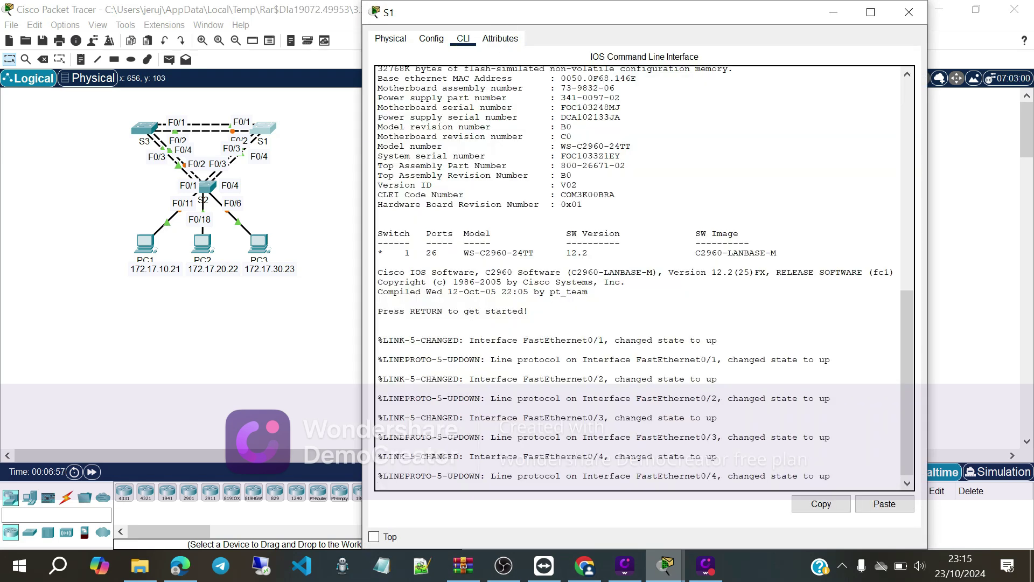
key(Return)
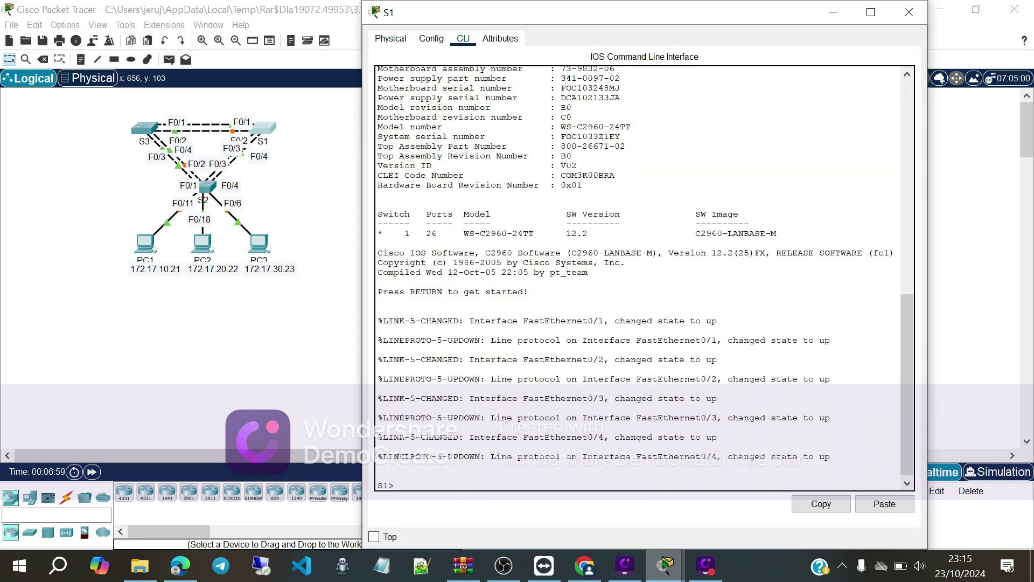
text(en)
key(Return)
text(conf t)
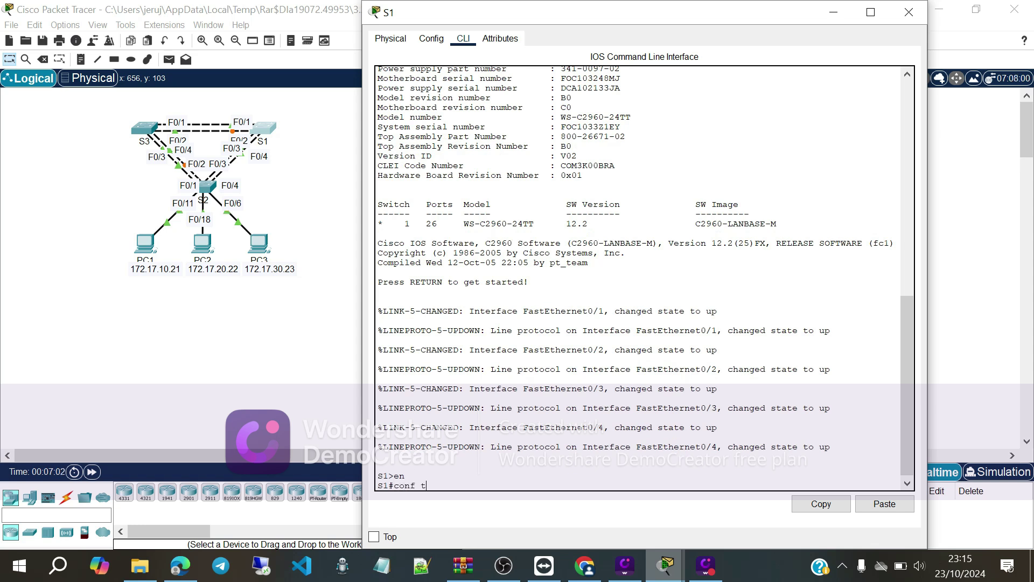
key(Return)
Create VLANs 10, 20 and 30 on switch S1
text(vlan 1)
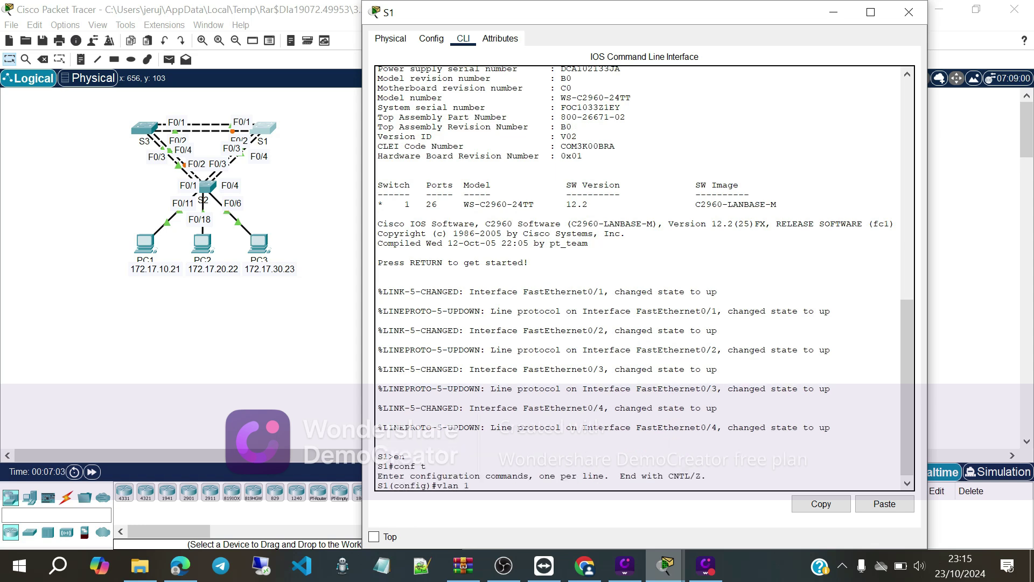
text(0)
key(Return)
text(vlna)
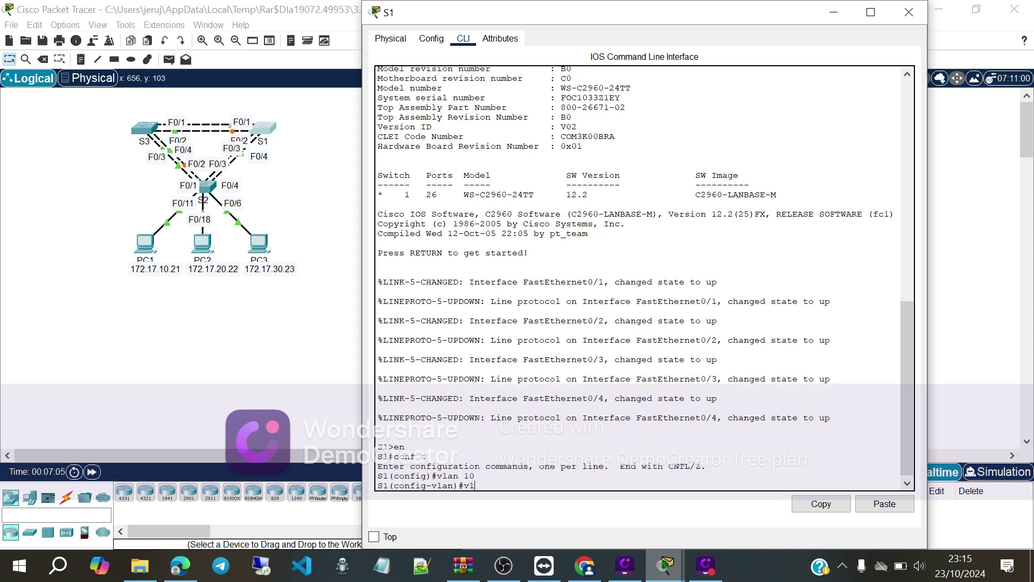
key(BackSpace)
key(BackSpace)
text(an 20)
key(Return)
text(c)
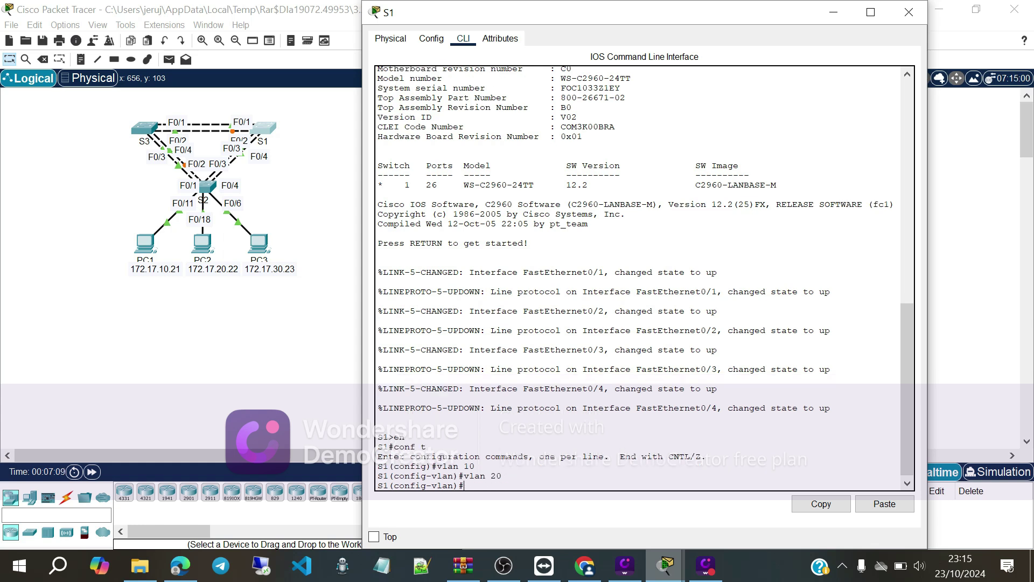
text(vlan 30)
key(Return)
Create VLANs 40, 50 and 60 on switch S1
text(vlan 4)
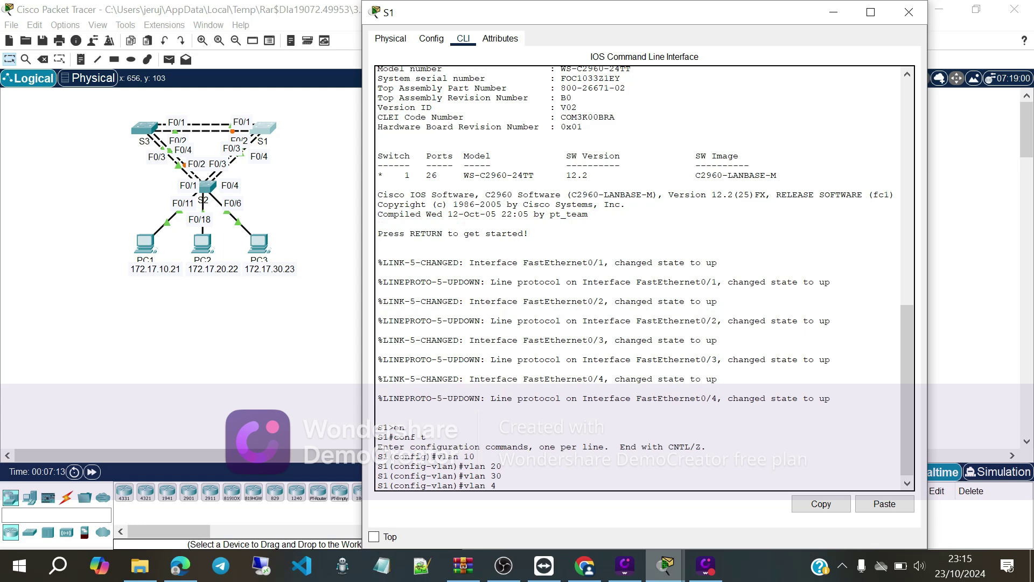
text(0)
key(Return)
text(vlan 50)
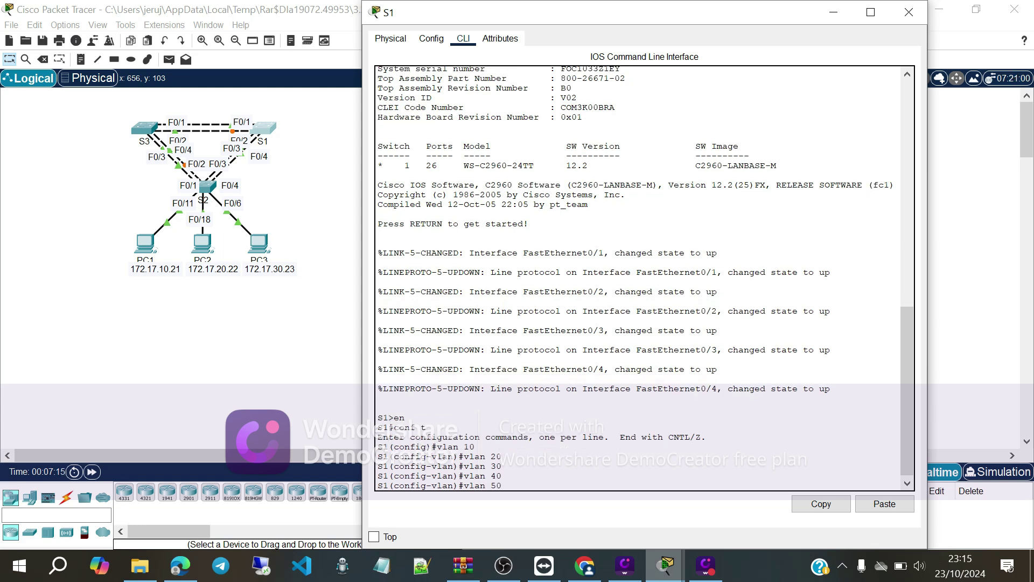
key(Return)
text(vlAN)
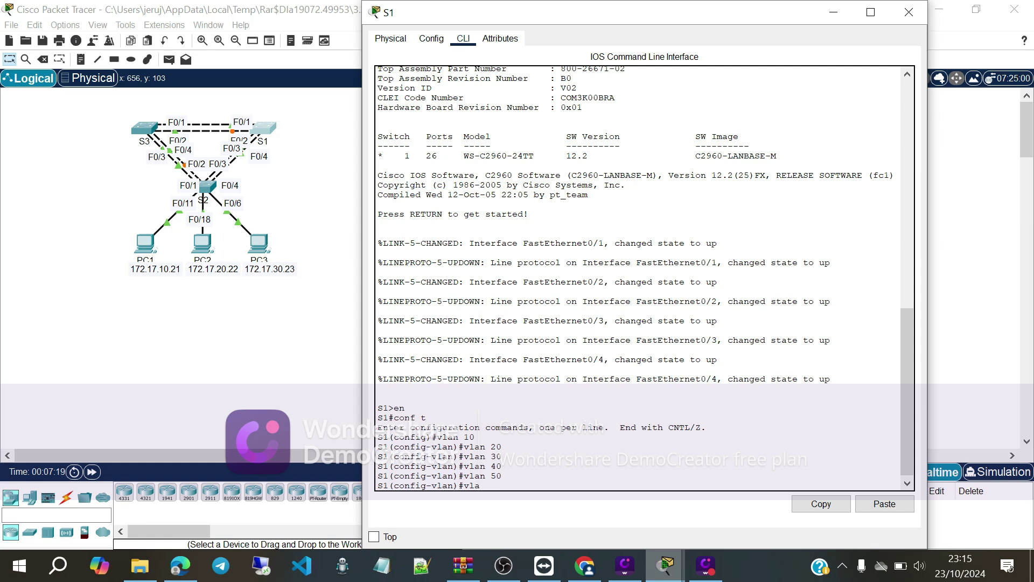
text( 60)
key(Return)
Create VLANs 70, 80 and 99 on switch S1
text(vlan)#)
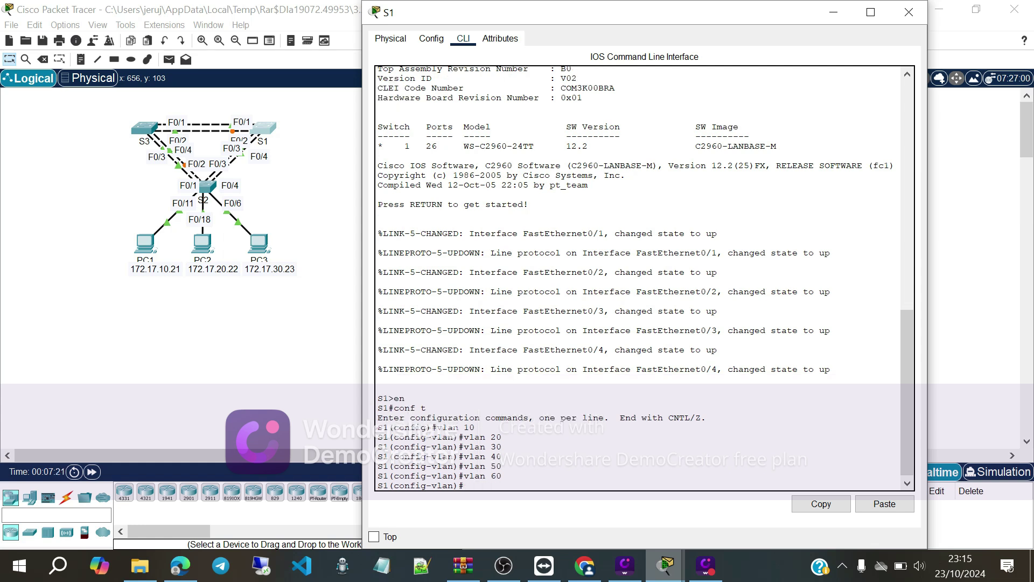
text(n 70)
key(Return)
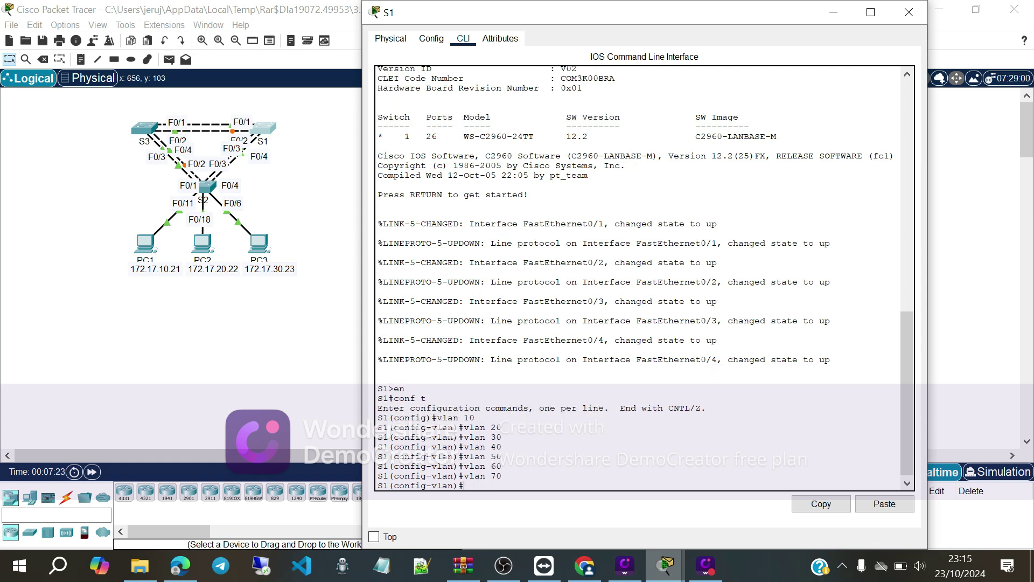
text(vla)
text(n 80)
key(Return)
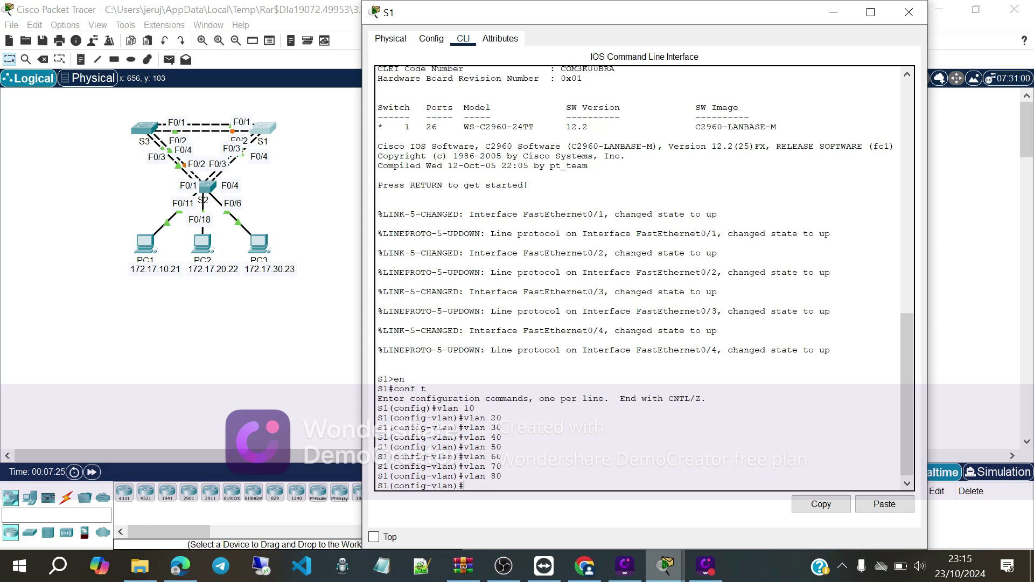
text(vlan 99)
Return to switch S2's command line and create VLANs 10, 20 and 30
click(213, 187)
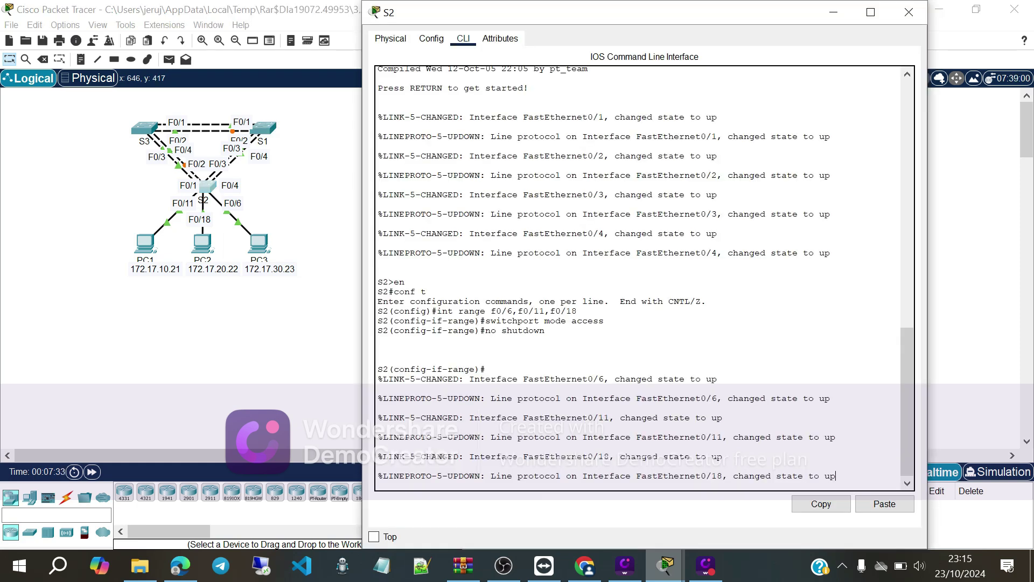
key(Return)
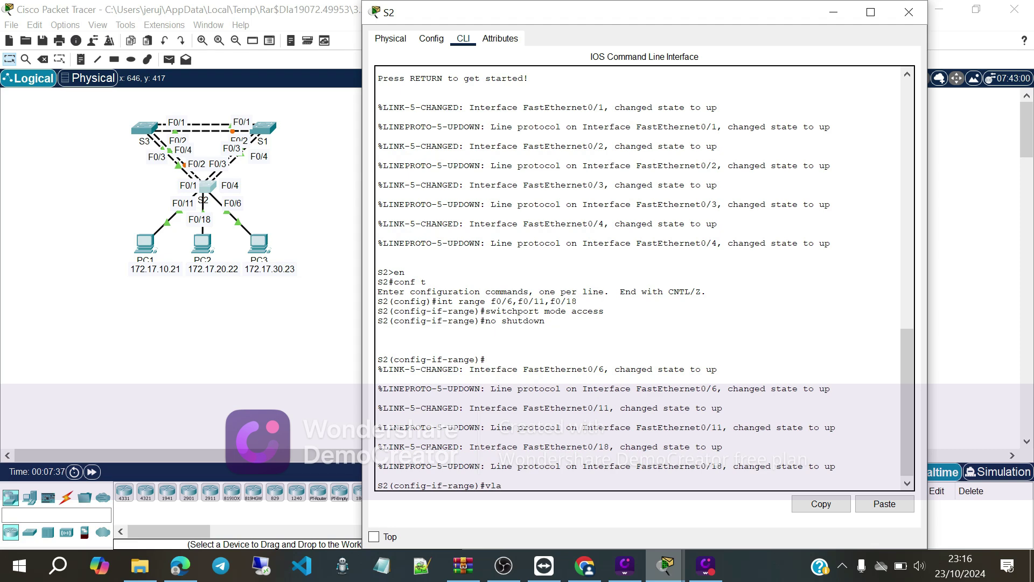
text(vlan 10)
key(Return)
text(vlan)
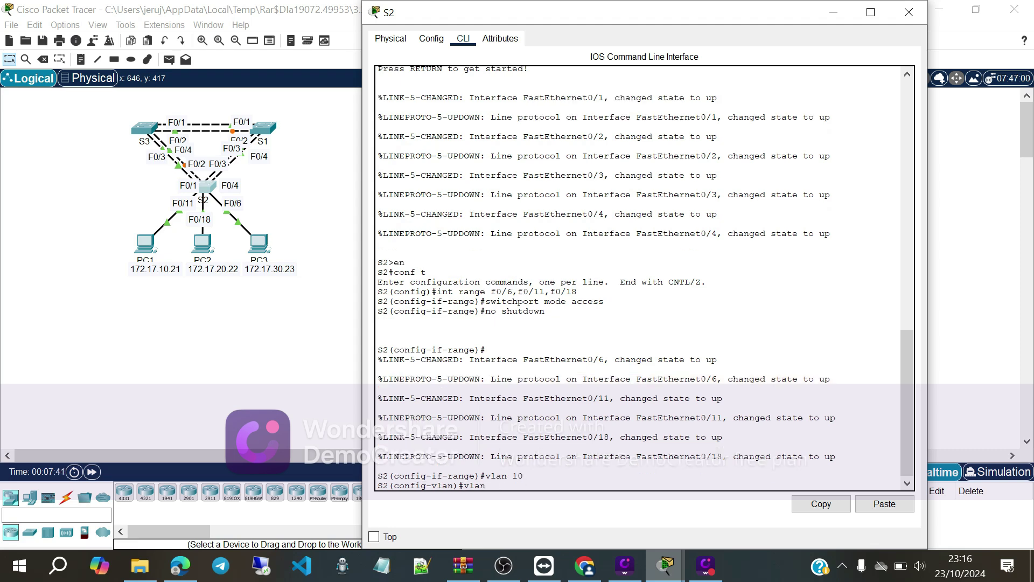
text( 20)
key(Return)
text(vlan 30)
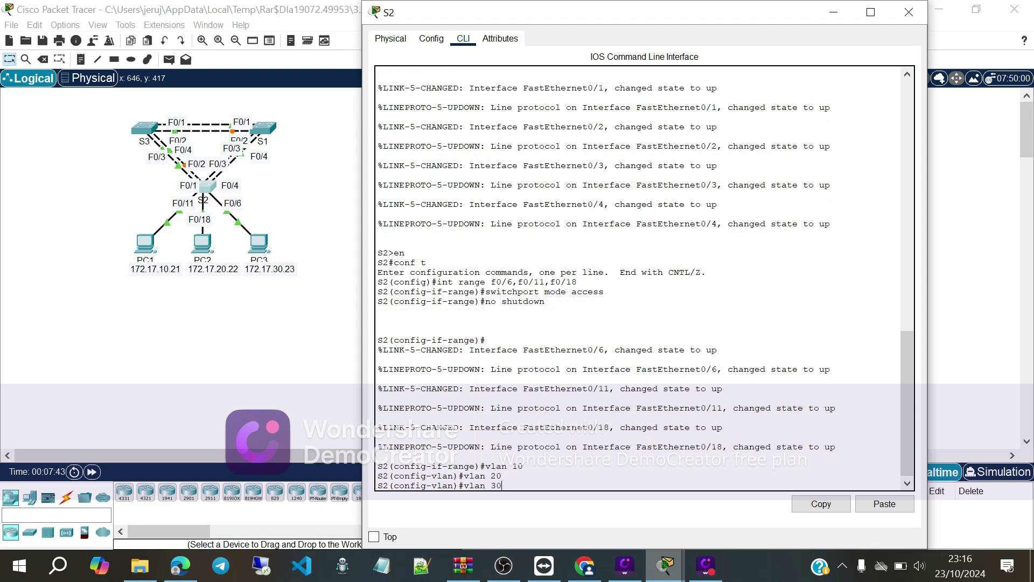
key(Return)
Create VLANs 40, 50 and 60 on switch S2
text(vlan )
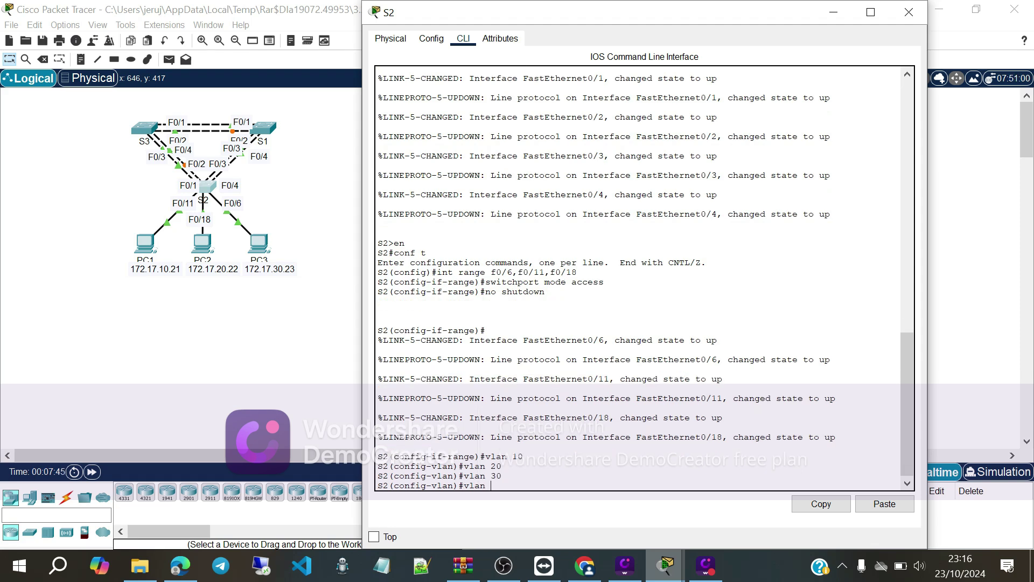
text(40)
key(Return)
text(vlan 50)
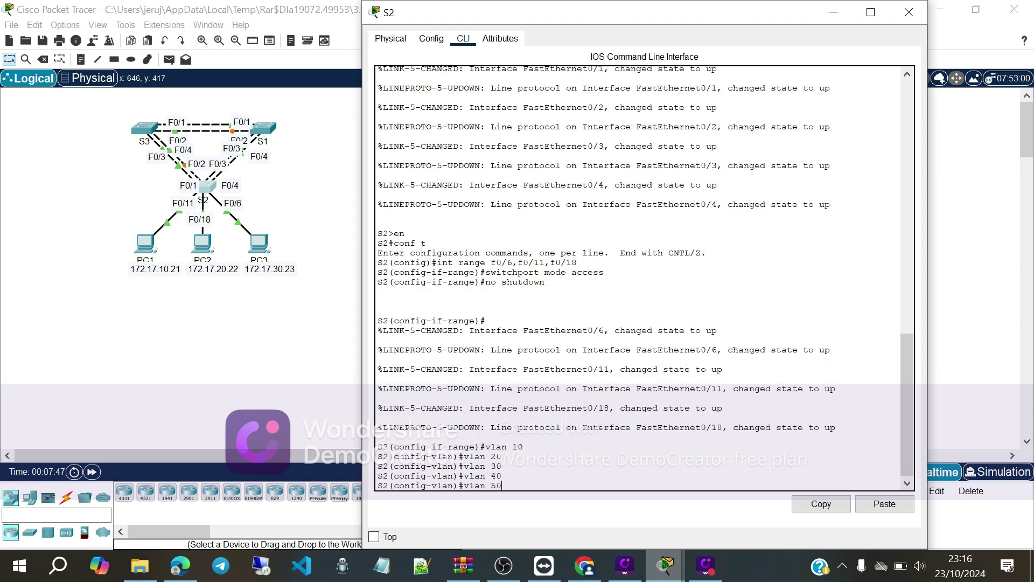
key(Return)
text(vlan 60)
key(Return)
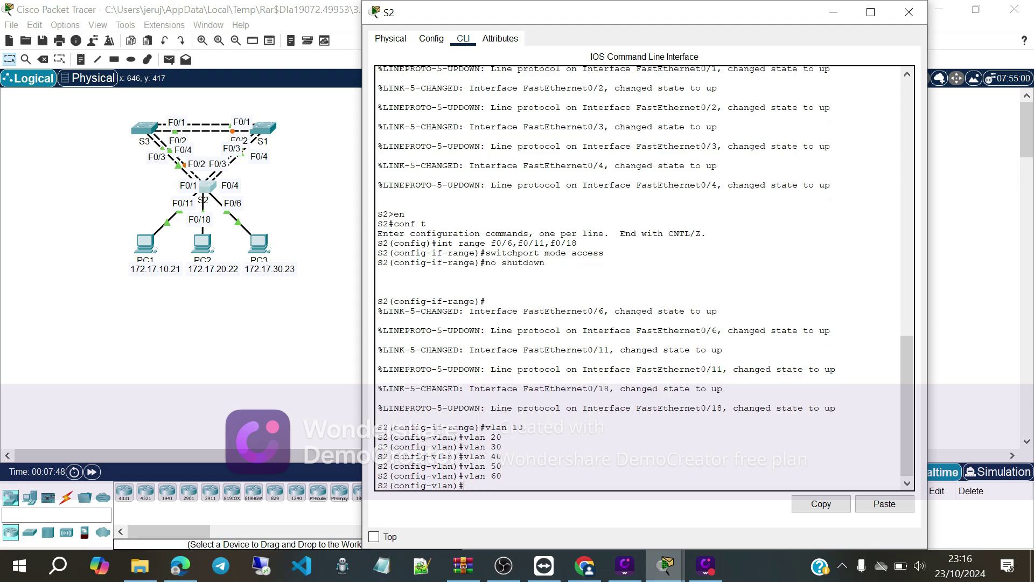
Create VLANs 70 and 80 on switch S2 and enter the command for VLAN 99
text(vlan 70)
key(Return)
text(vlan)
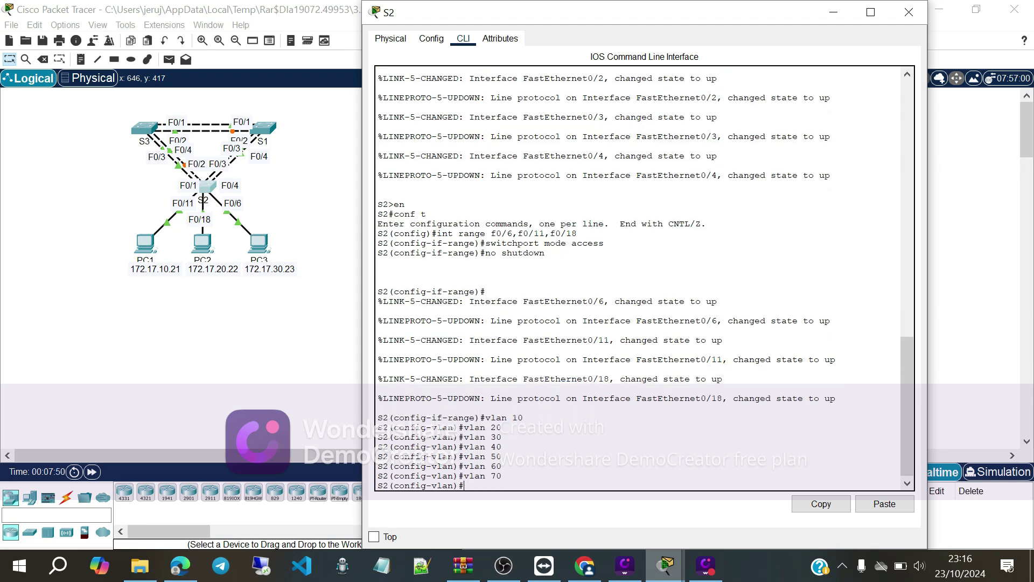
text( 80)
key(Return)
text(vlan 9)
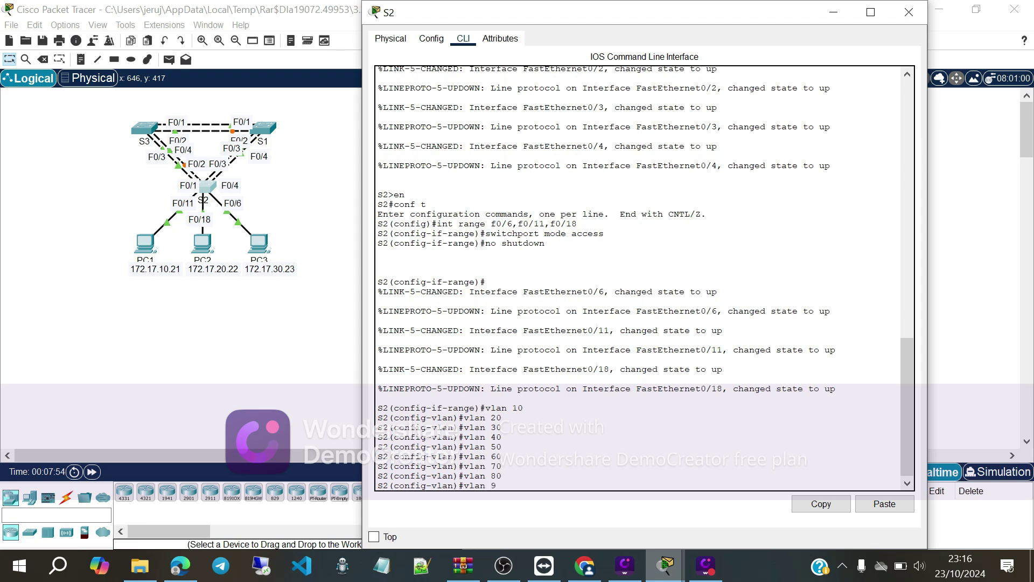
text(9)
Open switch S3's command line and enter global configuration mode
click(151, 129)
click(467, 39)
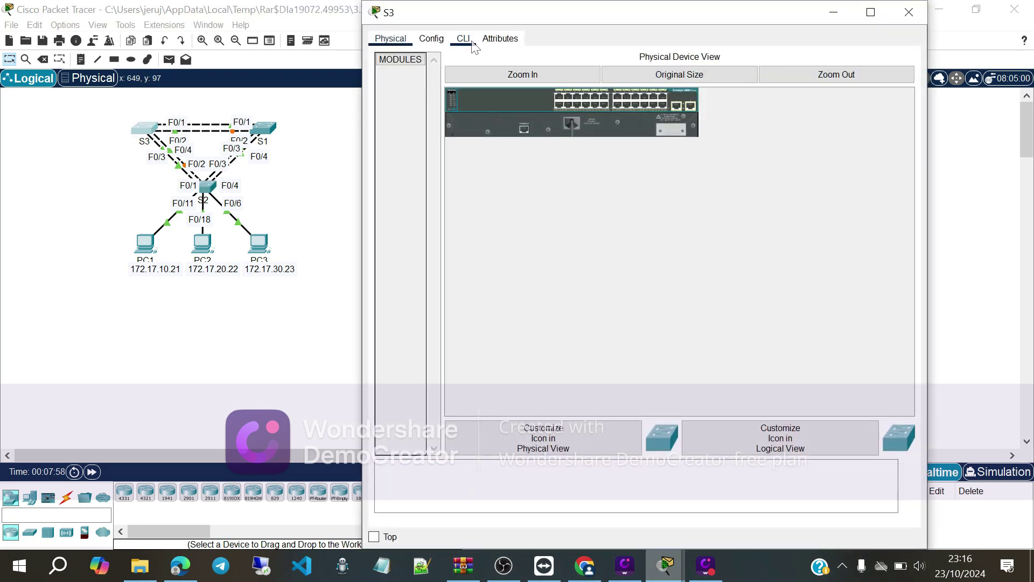
key(Return)
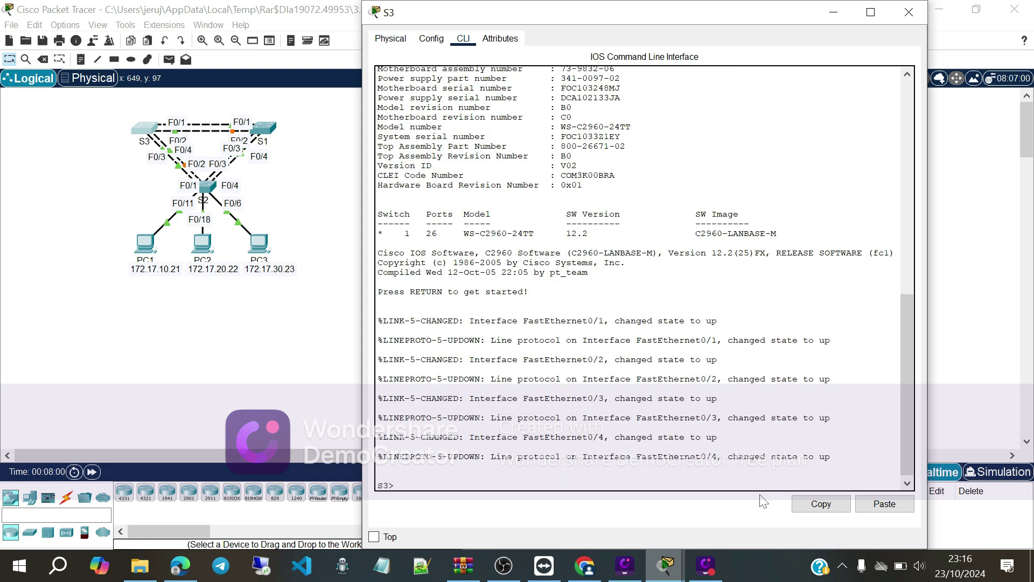
text(en)
key(Return)
text(conf)
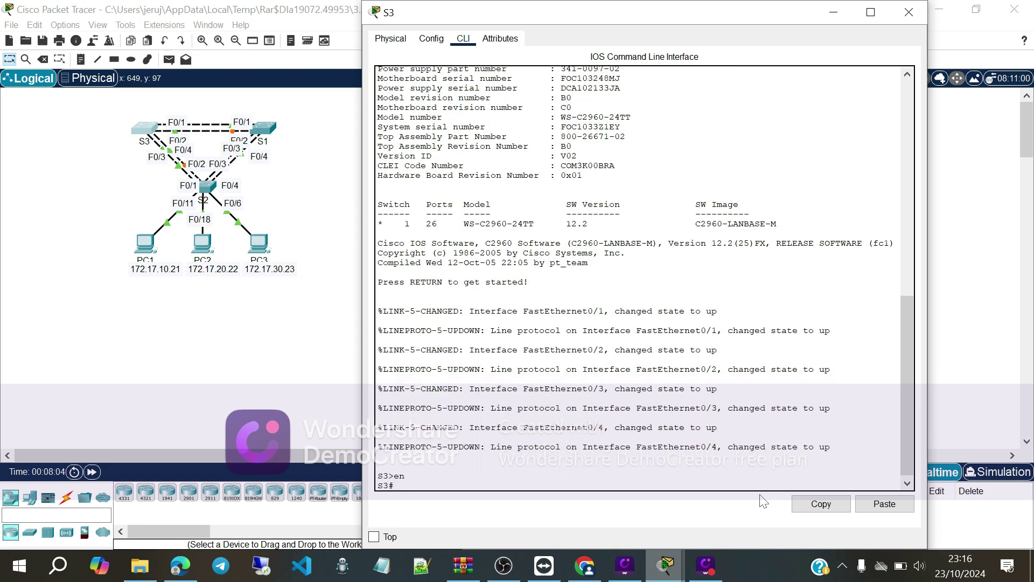
text( t)
key(Return)
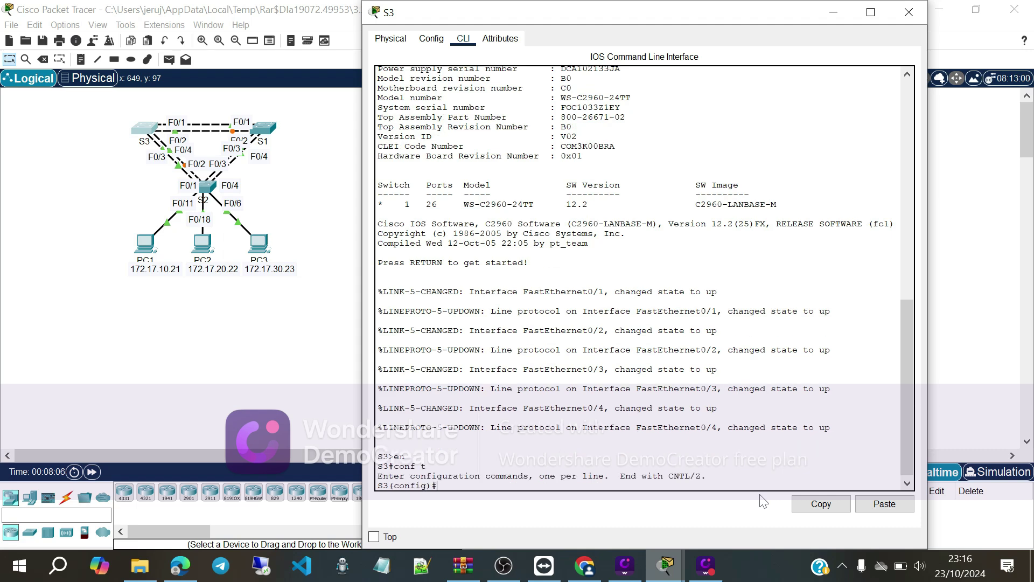
Create VLANs 10, 20 and 30 on switch S3
text(vlan 10)
key(Return)
text(vlan 20)
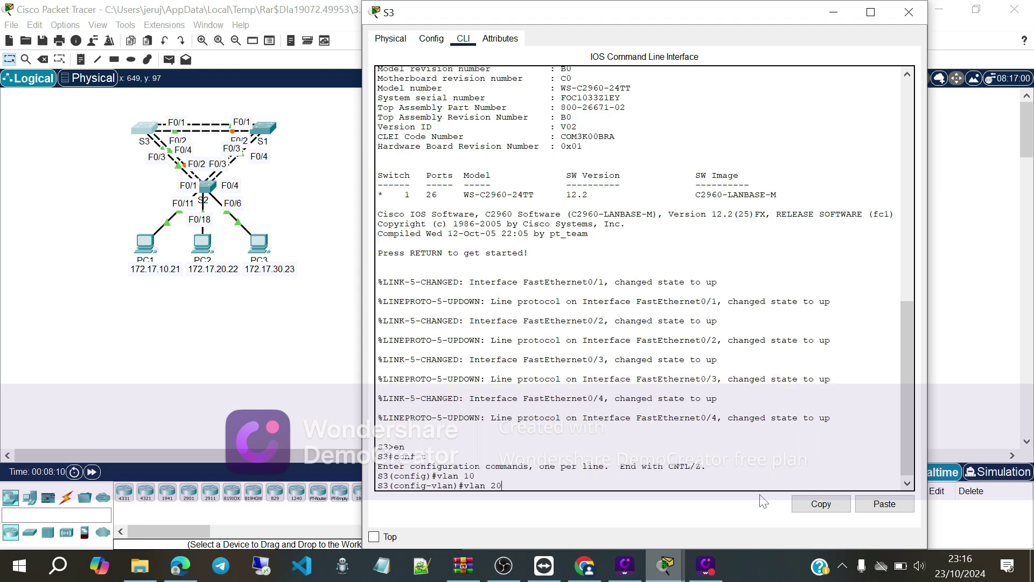
key(Return)
text(vlan 30)
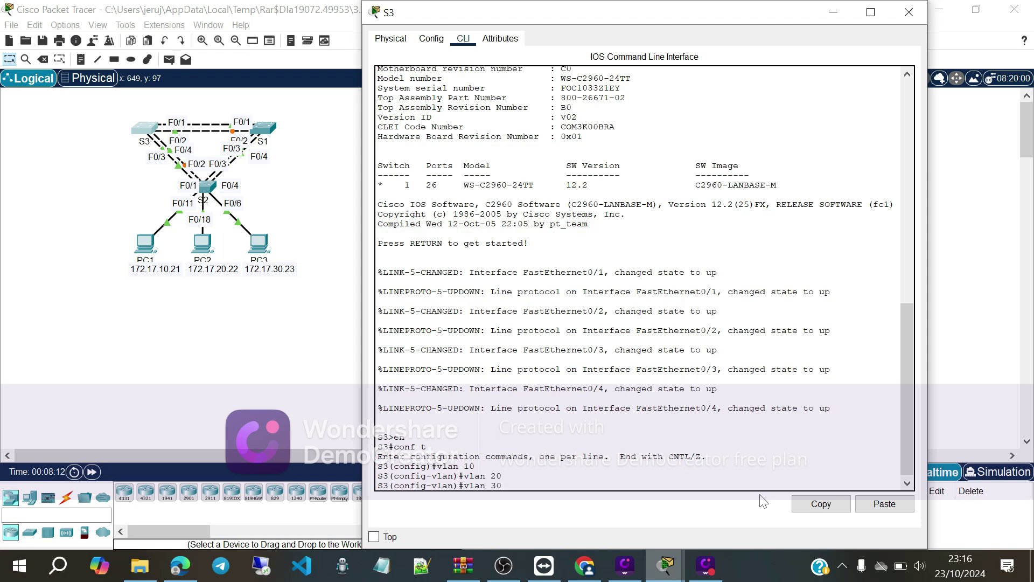
key(Return)
Create VLANs 40, 50 and 60 on switch S3
text(vlan 40)
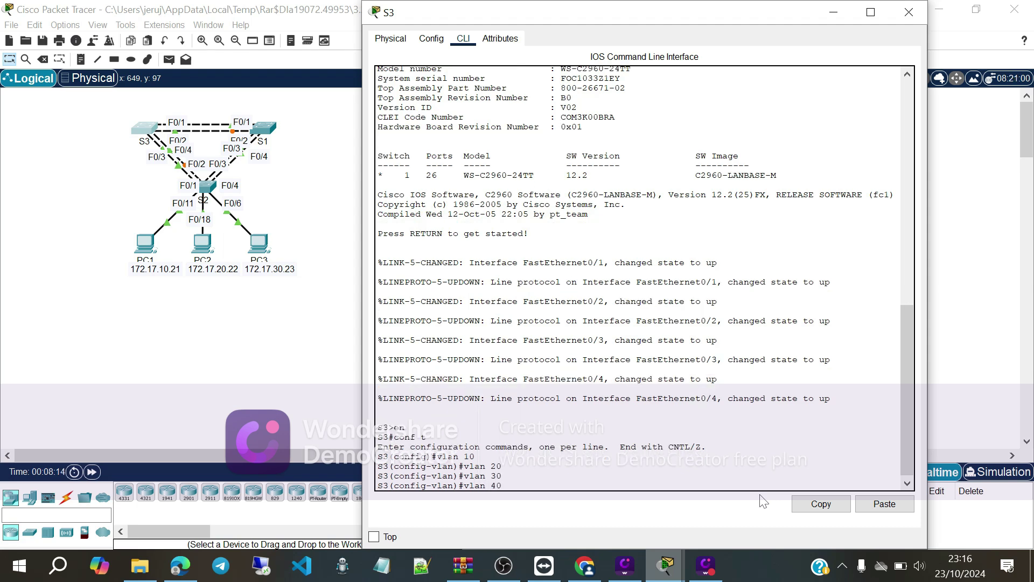
key(Return)
text(vlan 50)
key(Return)
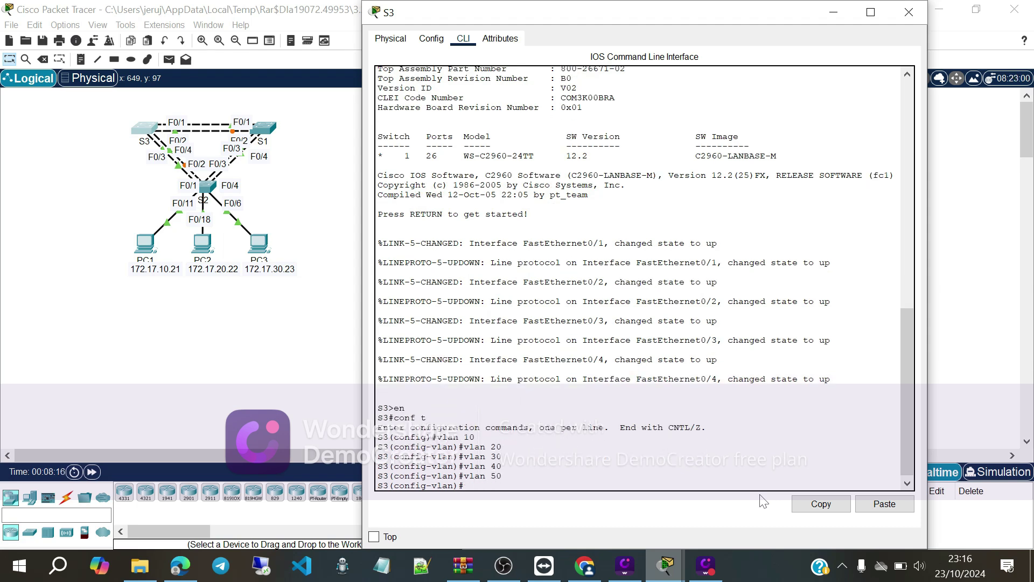
text(vlan 60)
key(Return)
Create VLANs 70 and 80 on switch S3 and enter the command for VLAN 99
text(v)
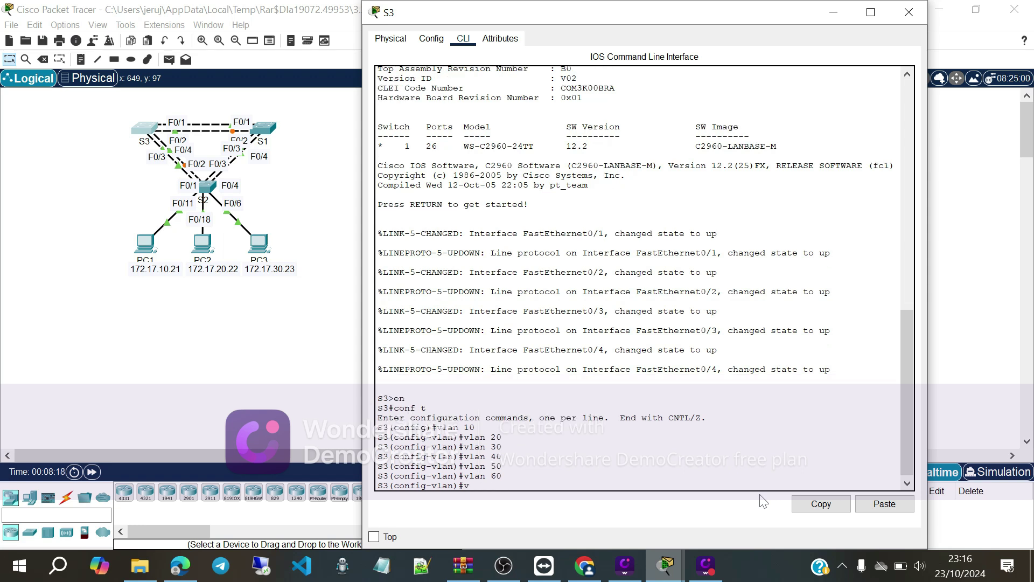
text(lan 70)
key(Return)
text(vlan )
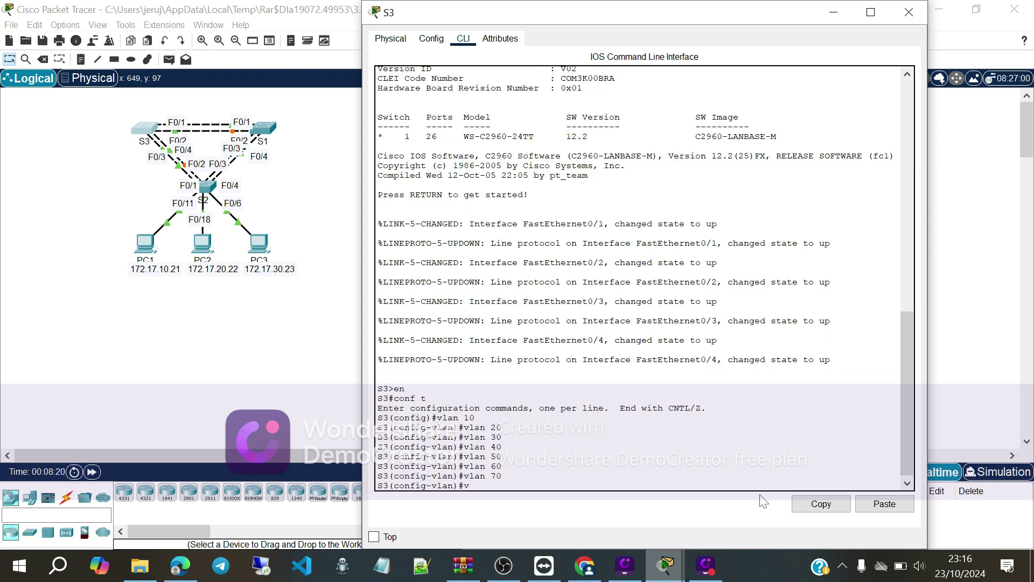
text(80)
key(Return)
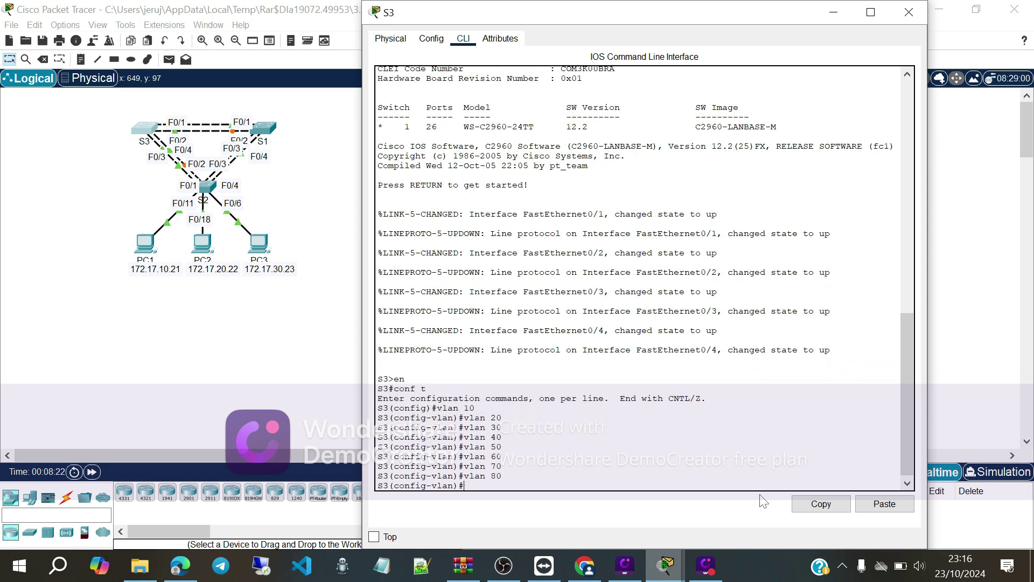
text(vlan 99)
Check the port assignment table in the activity instructions and assign interface F0/6 on switch S1 to access VLAN 30
click(665, 564)
click(628, 522)
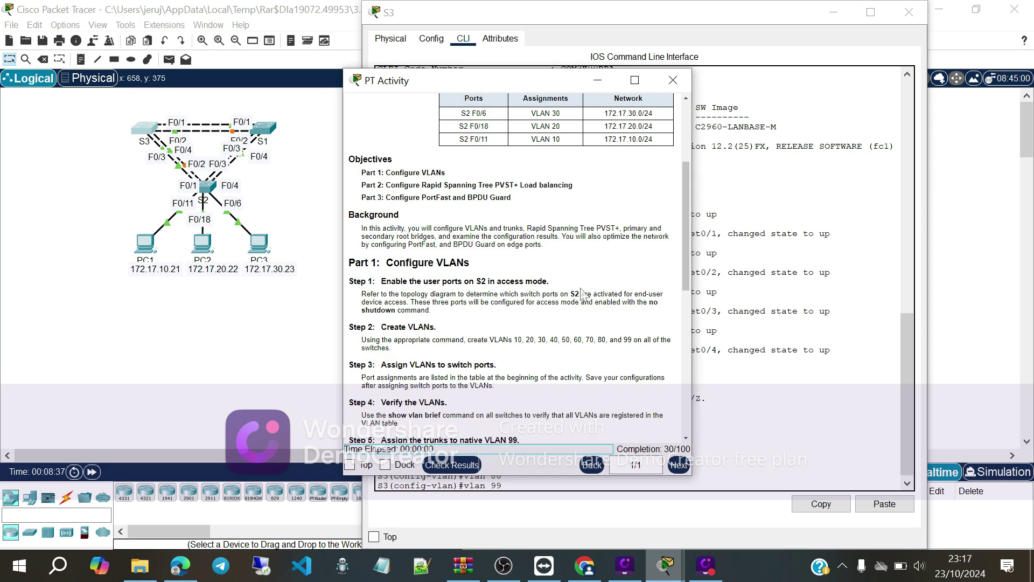
scroll(508, 207, up, 3)
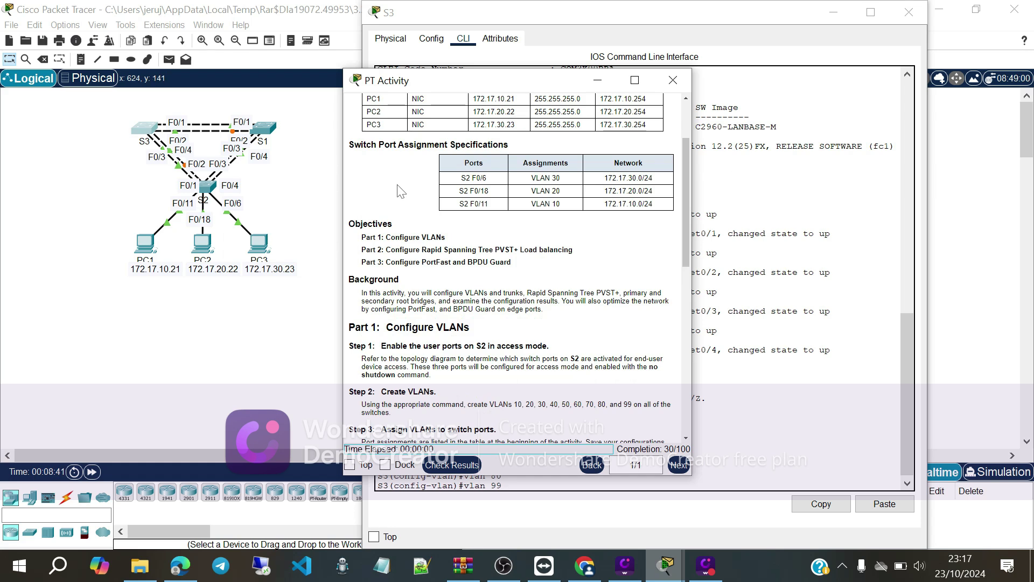
click(477, 502)
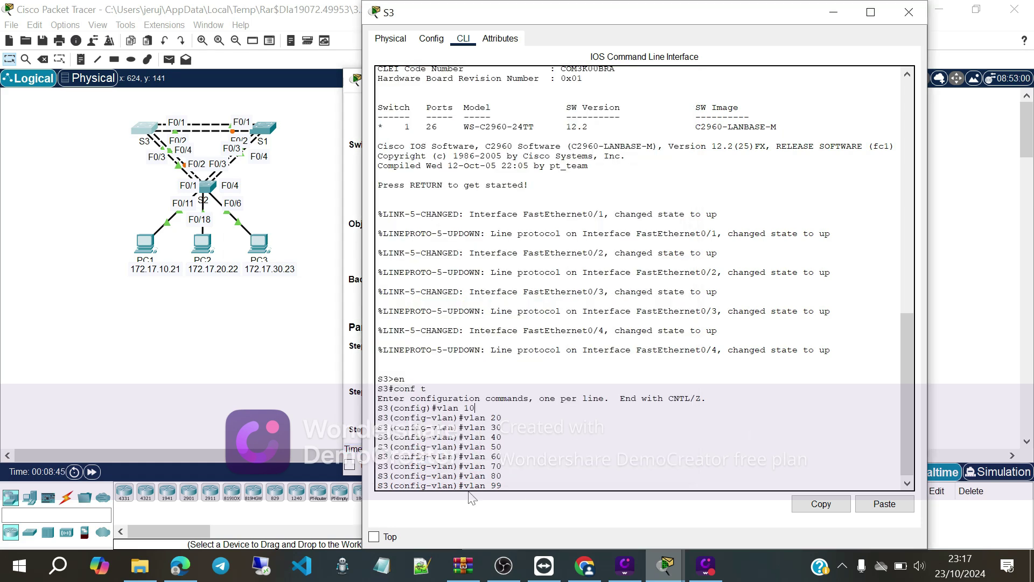
click(269, 137)
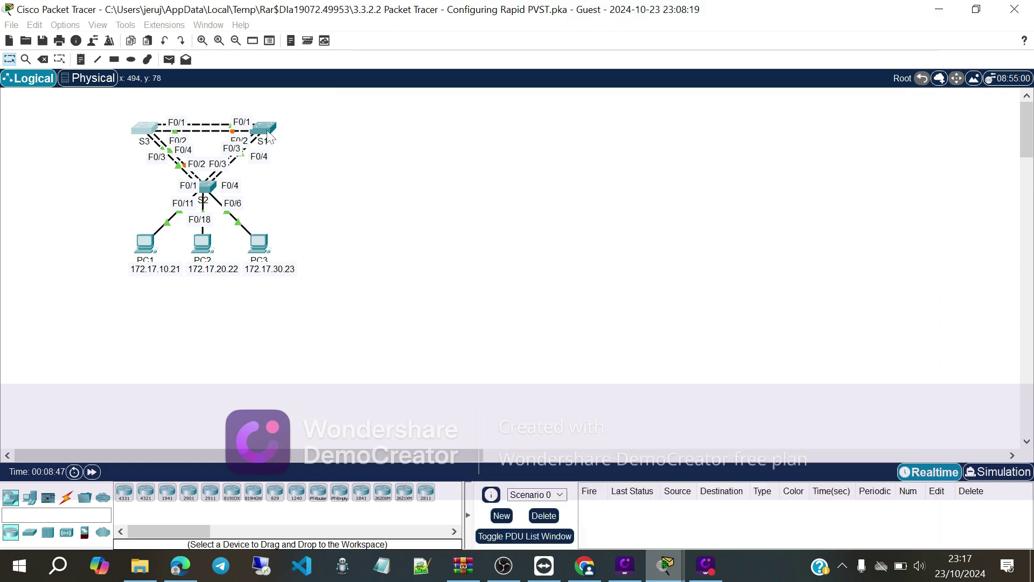
click(269, 137)
key(Return)
text(in)
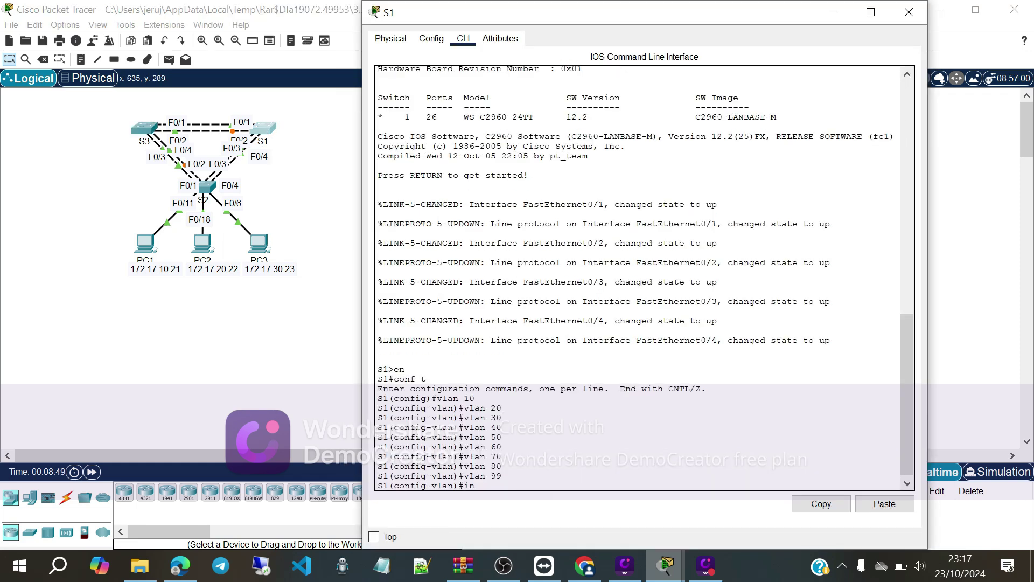
text(t f0/6)
key(Return)
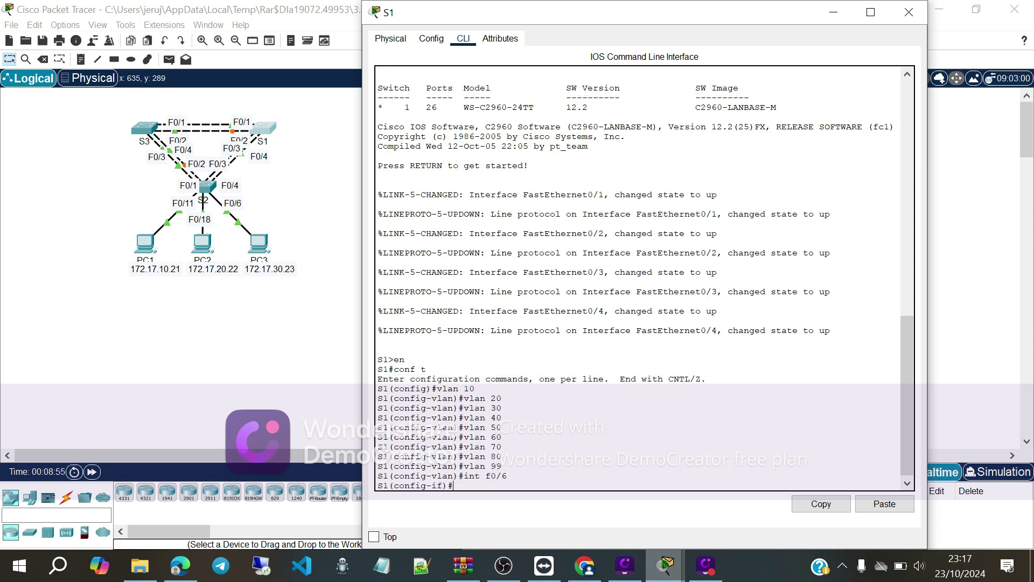
text(switchport access vla)
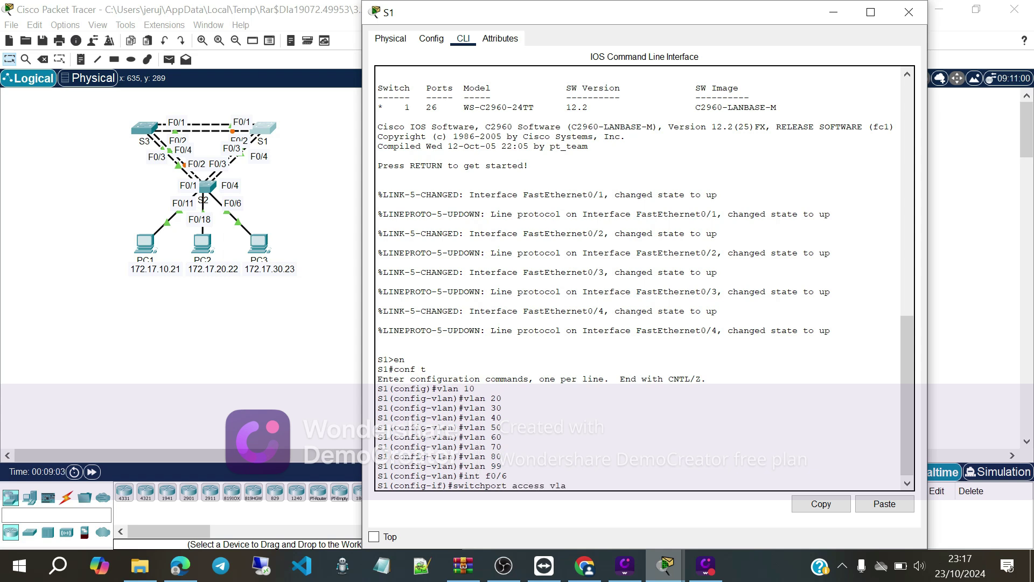
text(n 30)
key(Return)
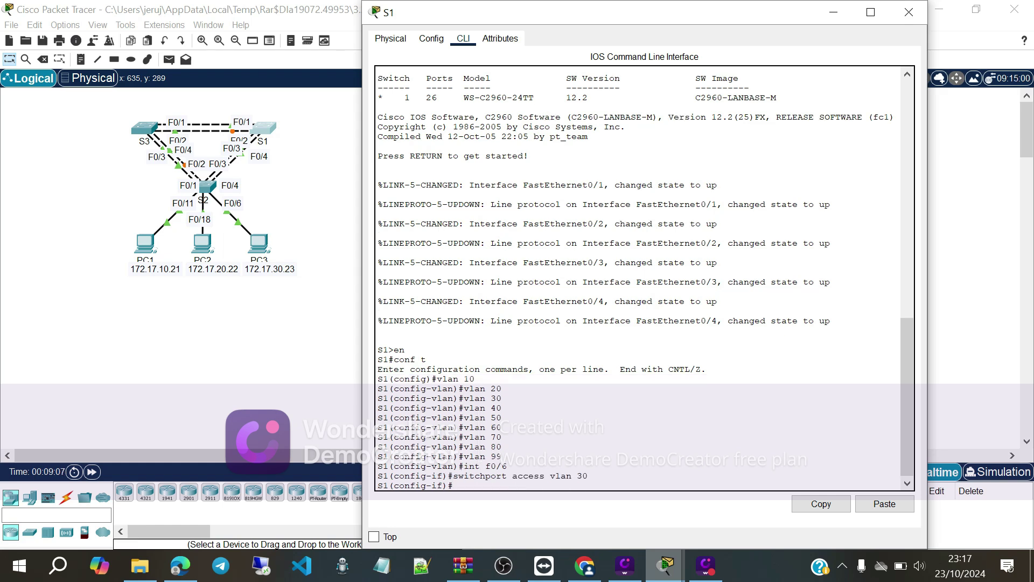
Submit the pending VLAN 99 command on switch S2 and assign interface F0/18 to access VLAN 20
click(213, 189)
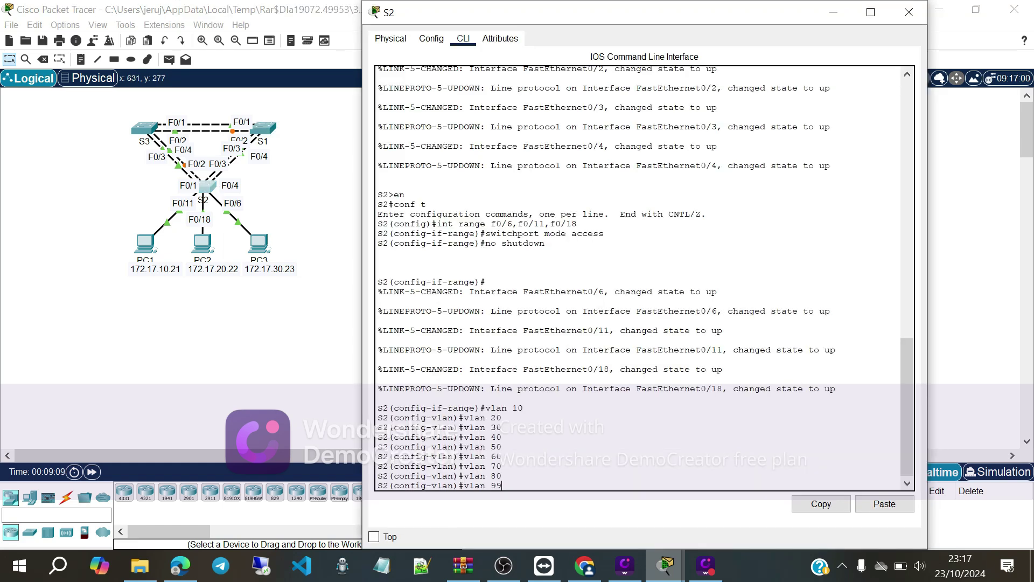
key(Return)
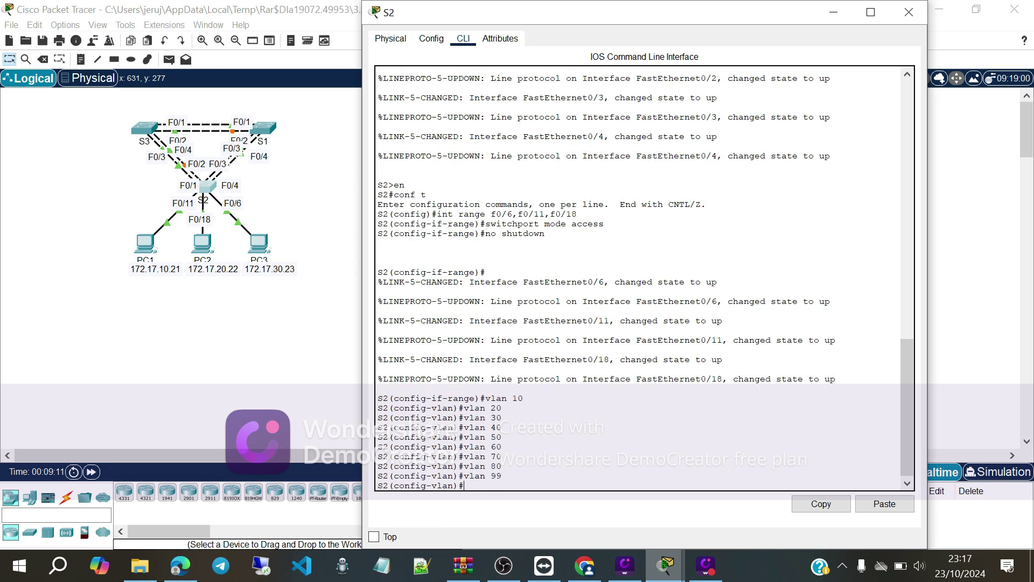
text(int)
text(f0/18)
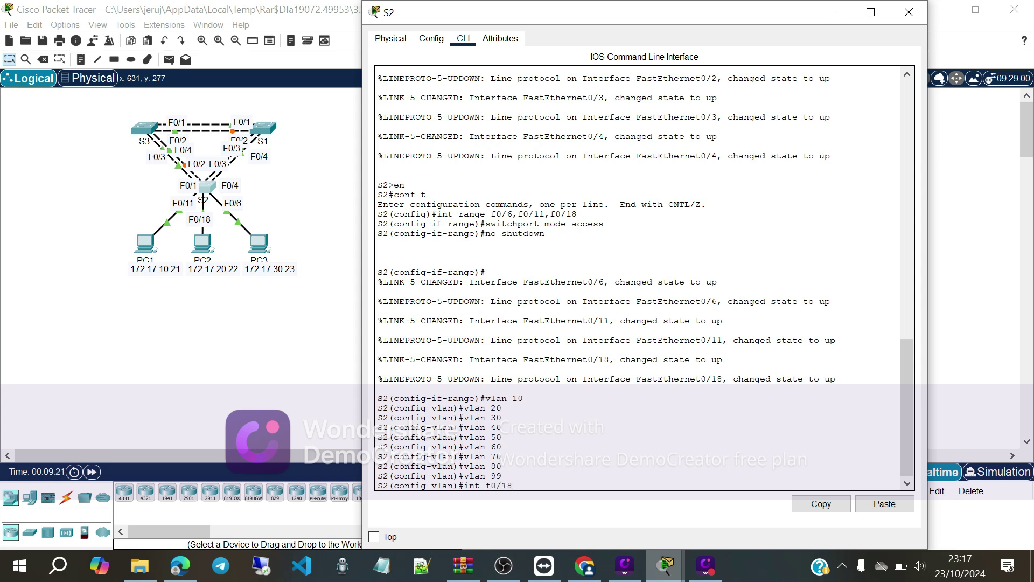
key(Return)
text(switchpo)
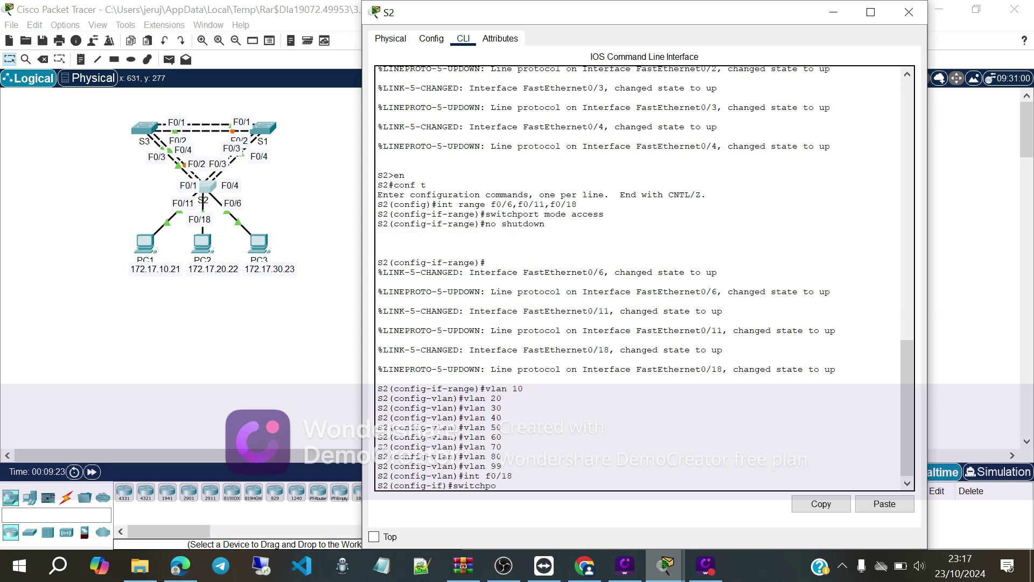
text(rt)
text( access v)
text(lan)
text(lan 20)
key(Return)
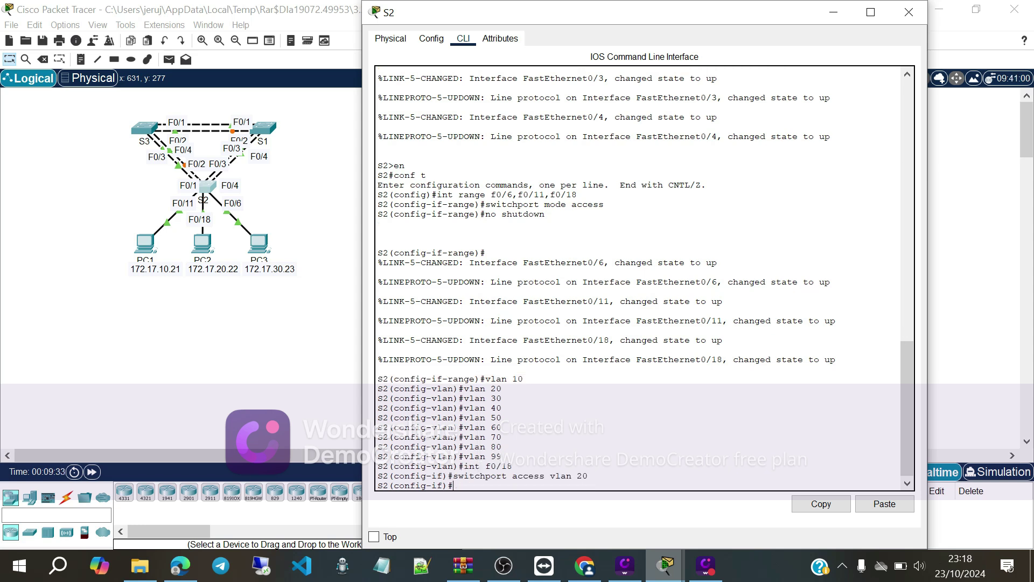
Submit the pending VLAN 99 command on switch S3 and assign interface F0/11 to access VLAN 10
click(141, 115)
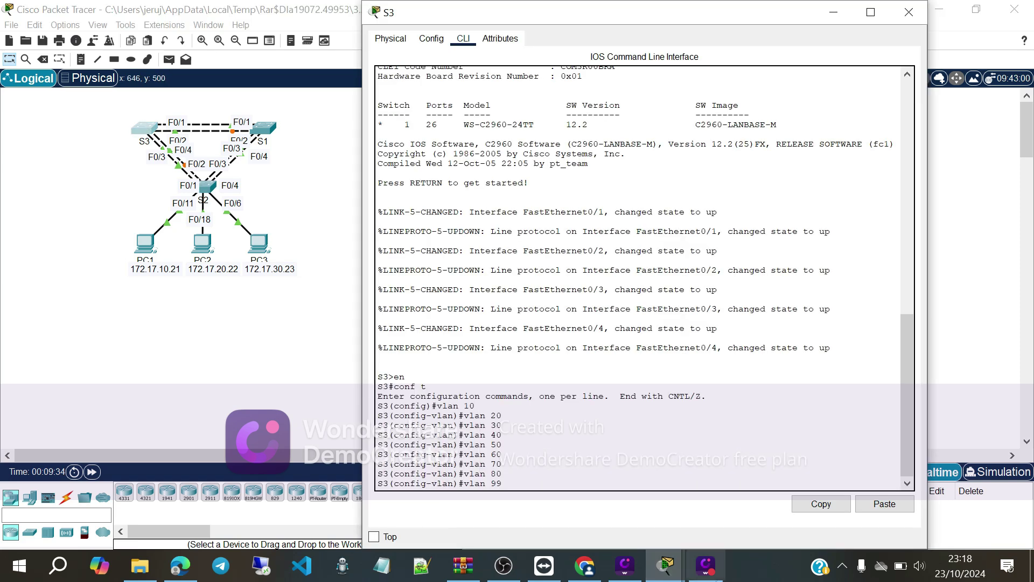
mouse_move(624, 566)
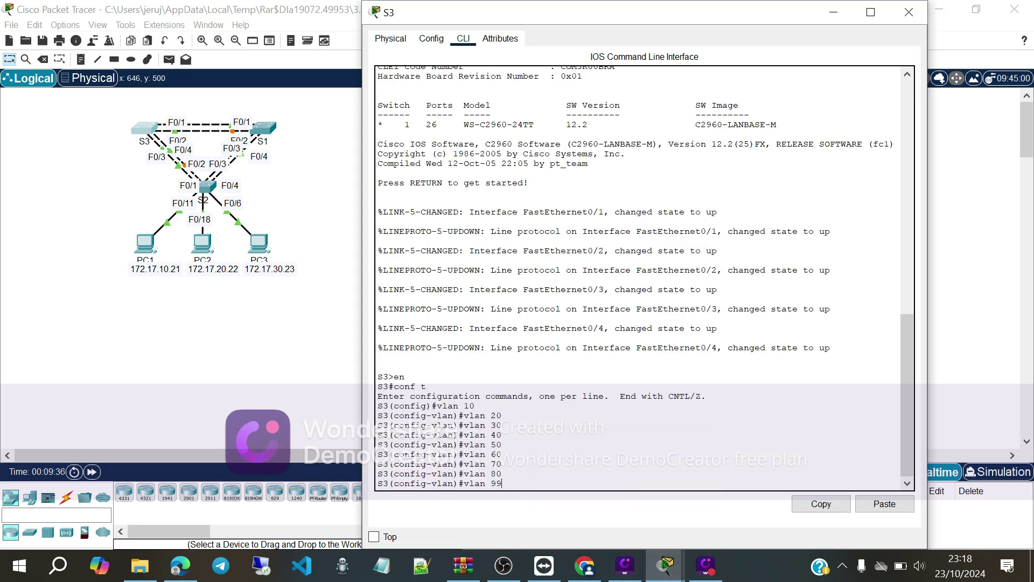
key(Return)
text(int)
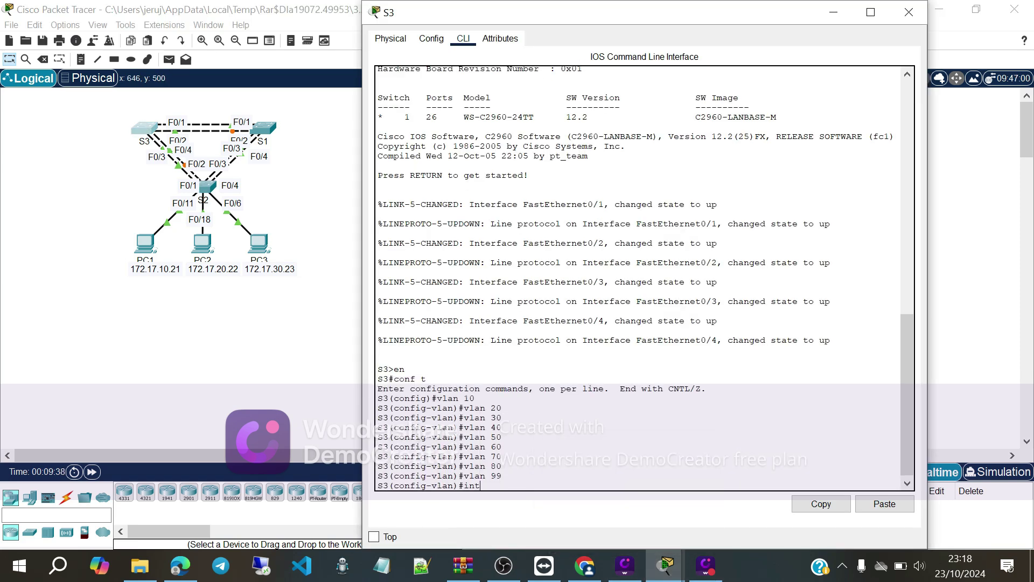
text( f0/18)
key(Return)
text(sw)
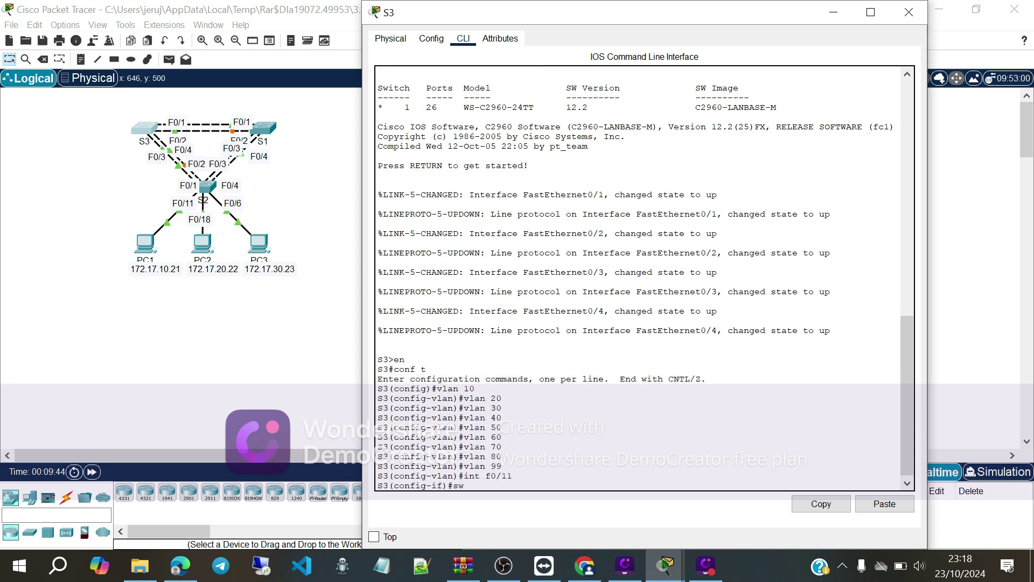
text(itchport access vlan 10)
Check the VLAN verification step in the activity instructions and run the brief VLAN listing on switch S1
mouse_move(665, 565)
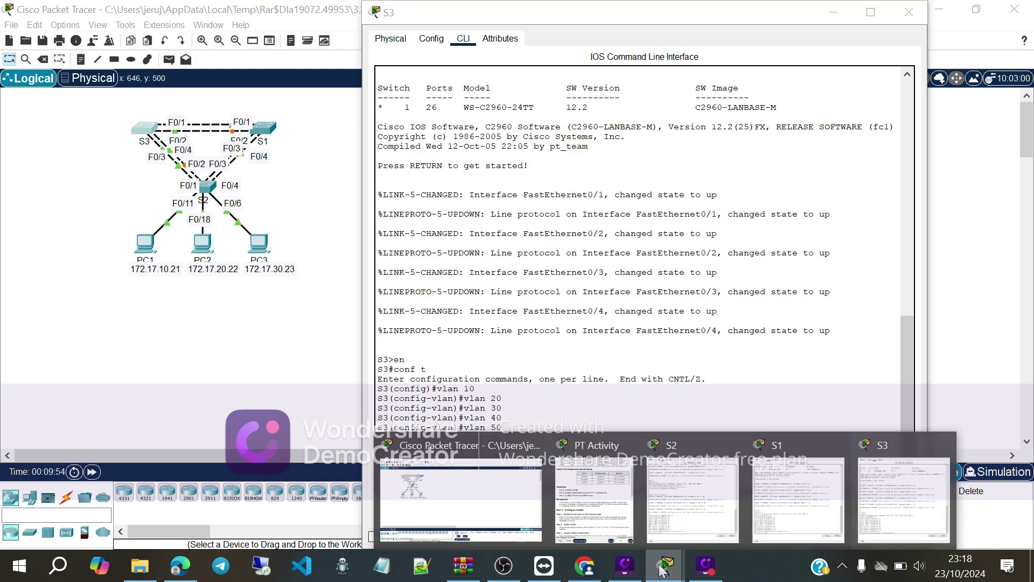
mouse_move(597, 501)
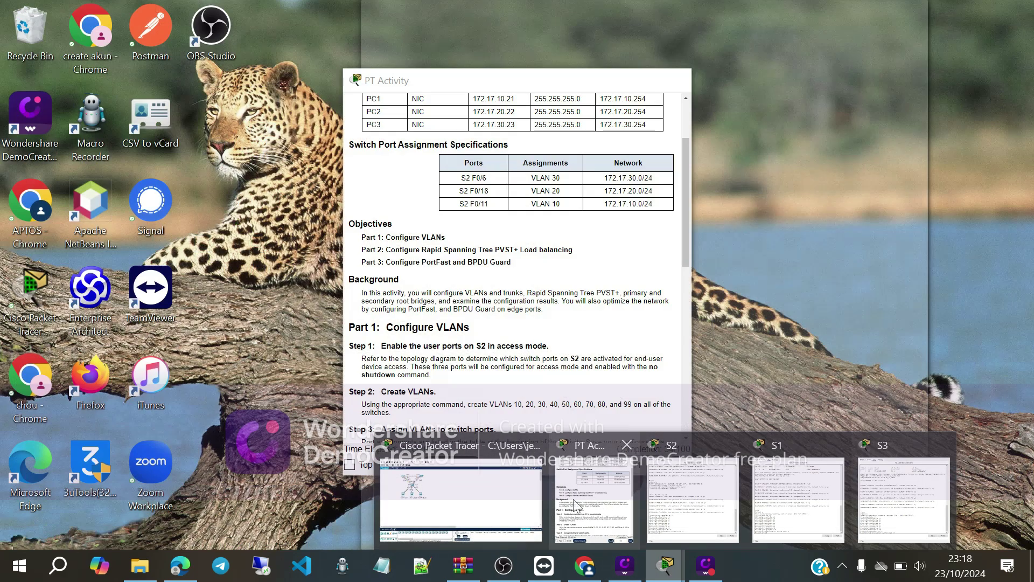
click(595, 501)
scroll(485, 420, down, 3)
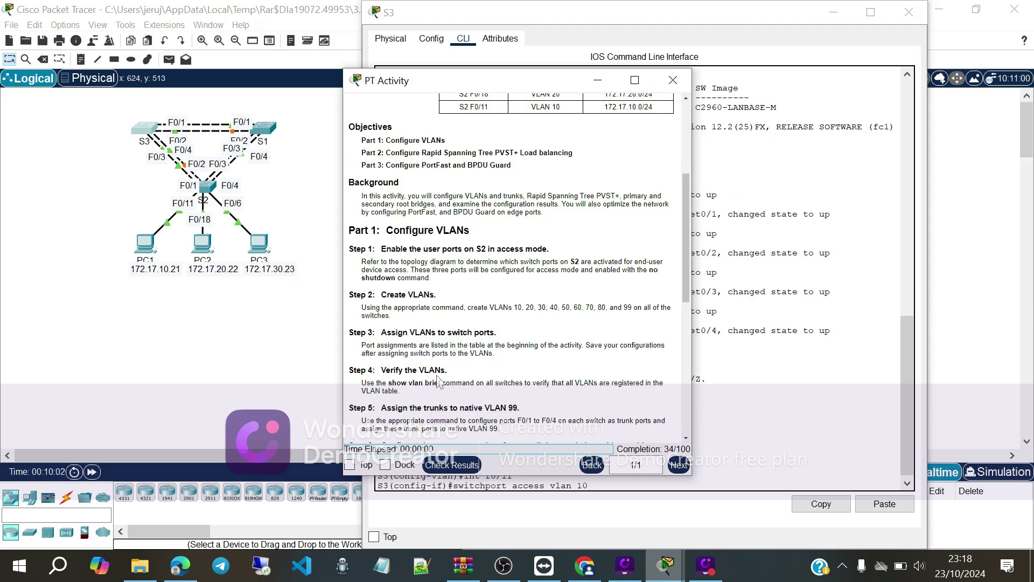
click(257, 169)
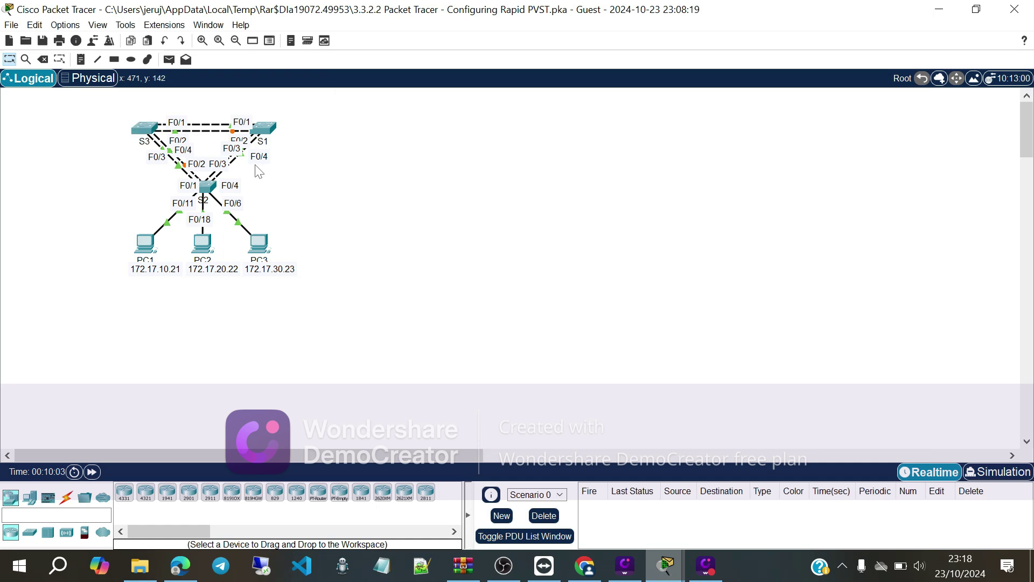
click(269, 135)
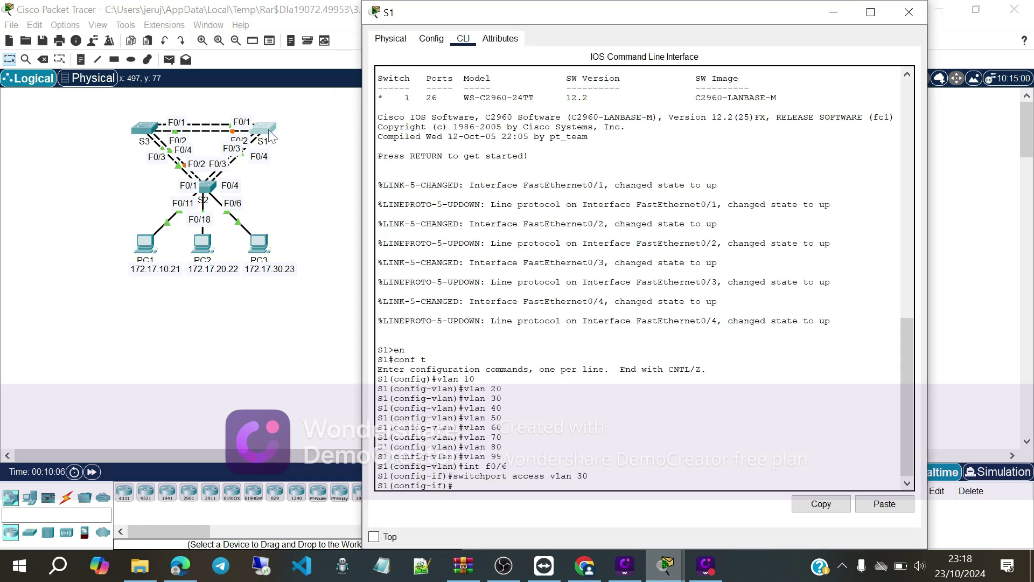
text(do show vlan brief)
key(Return)
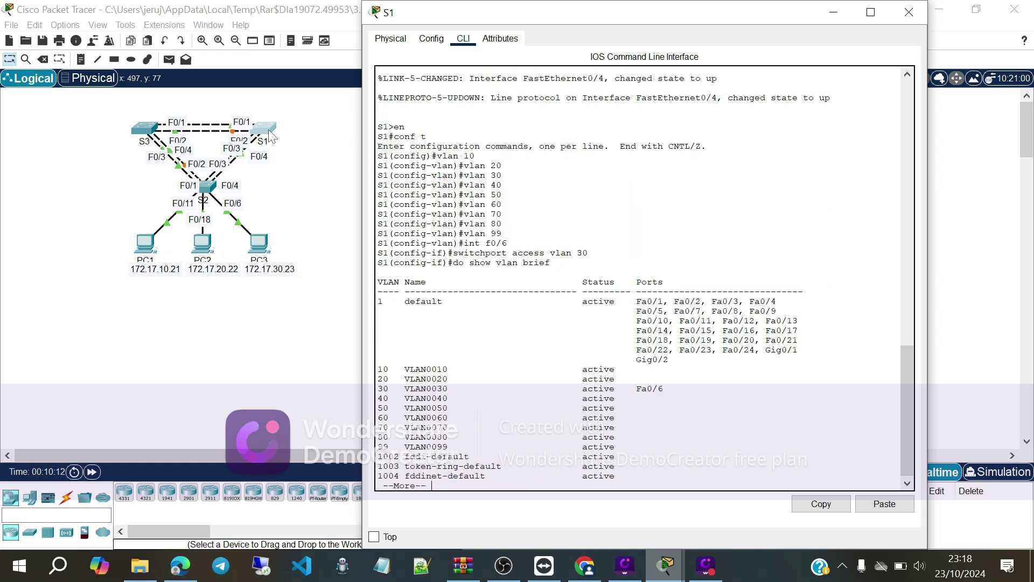
Run "do show vlan brief" on switch S2 to verify its VLANs
click(207, 187)
text(do show)
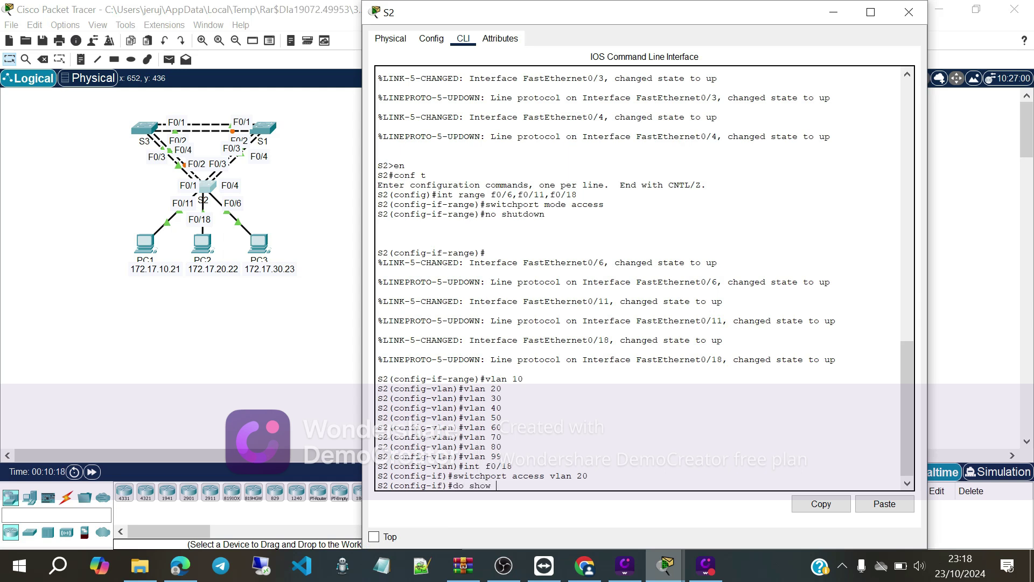
text( vlan brief)
key(Return)
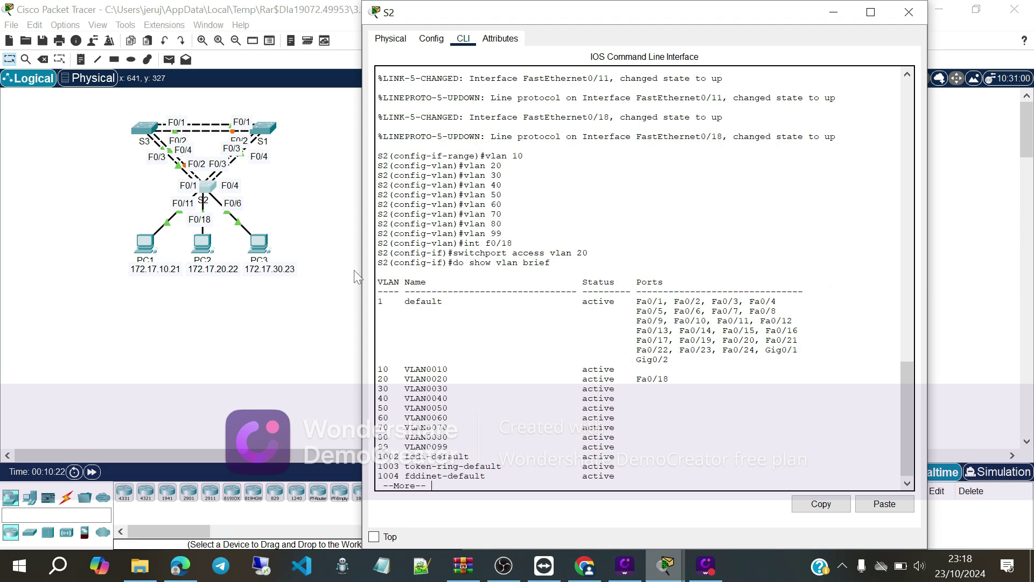
Run "do show vlan brief" on switch S3 to verify its VLANs
click(144, 129)
text(vlan 10)
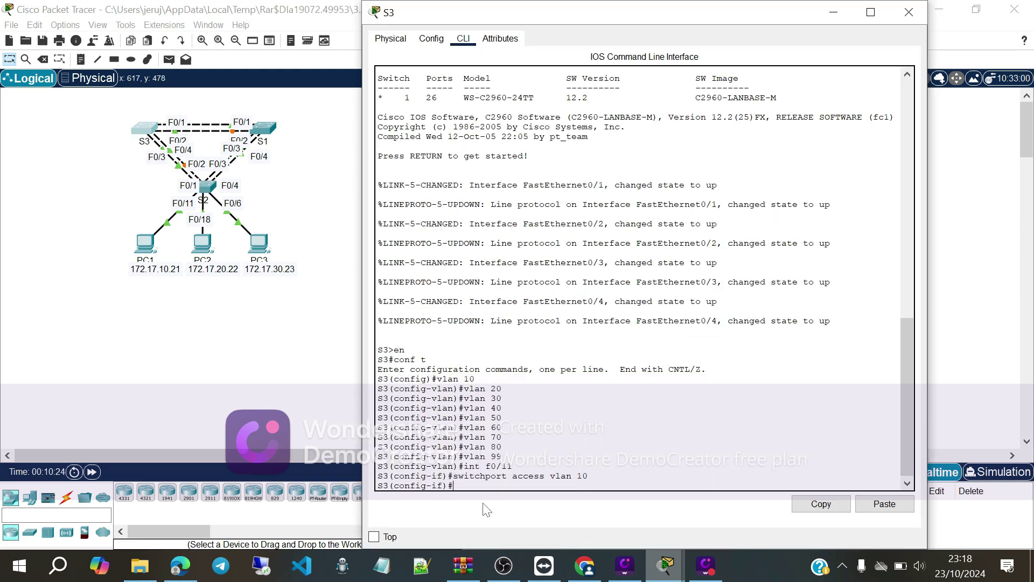
key(BackSpace)
text(do show vlan brief)
key(Return)
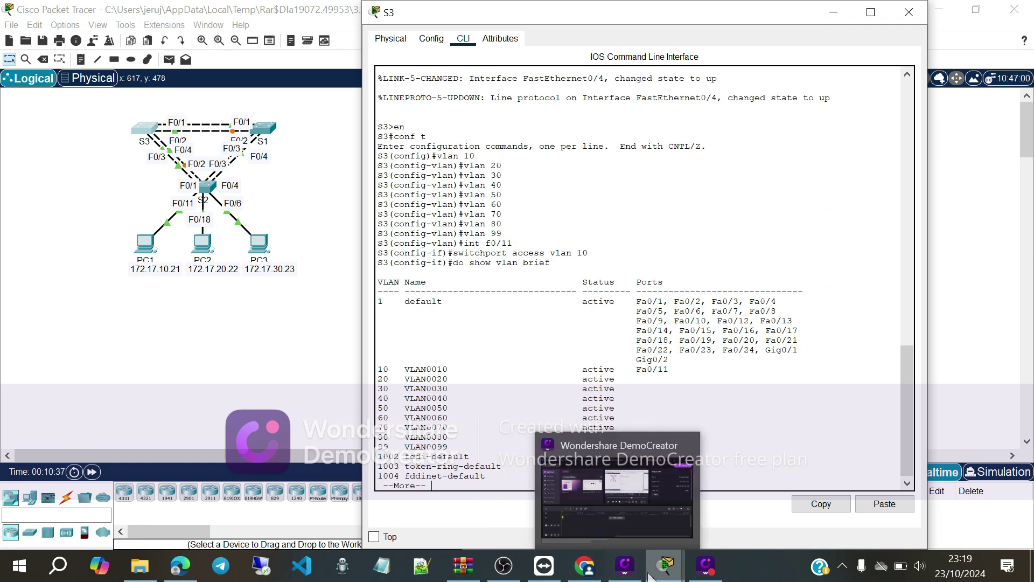
Check the native VLAN trunk instructions in the activity and enter the trunk mode command for interfaces F0/1-4 on switch S1
mouse_move(666, 566)
click(619, 522)
scroll(436, 426, down, 1)
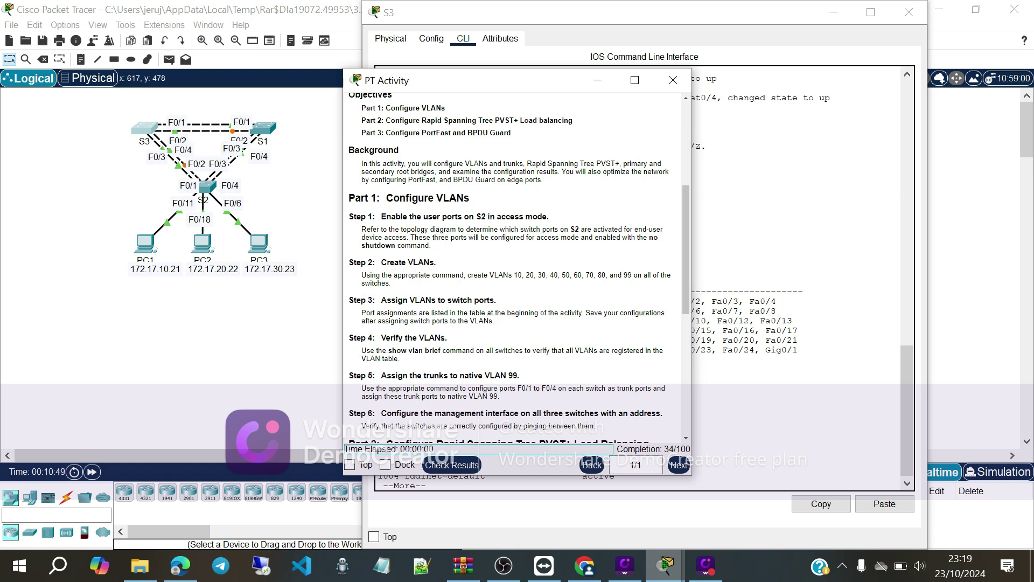
scroll(512, 269, down, 1)
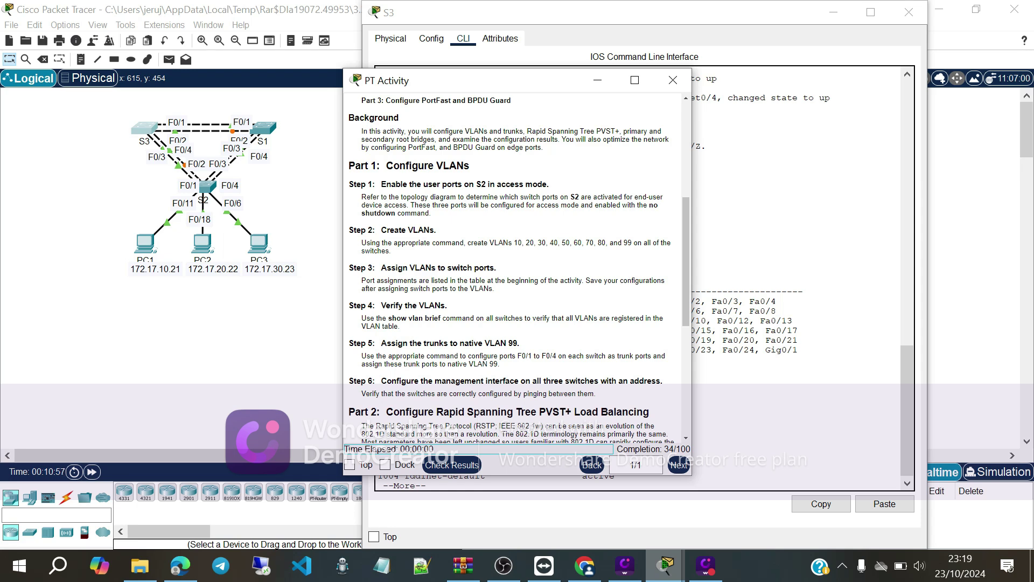
key(alt+Tab)
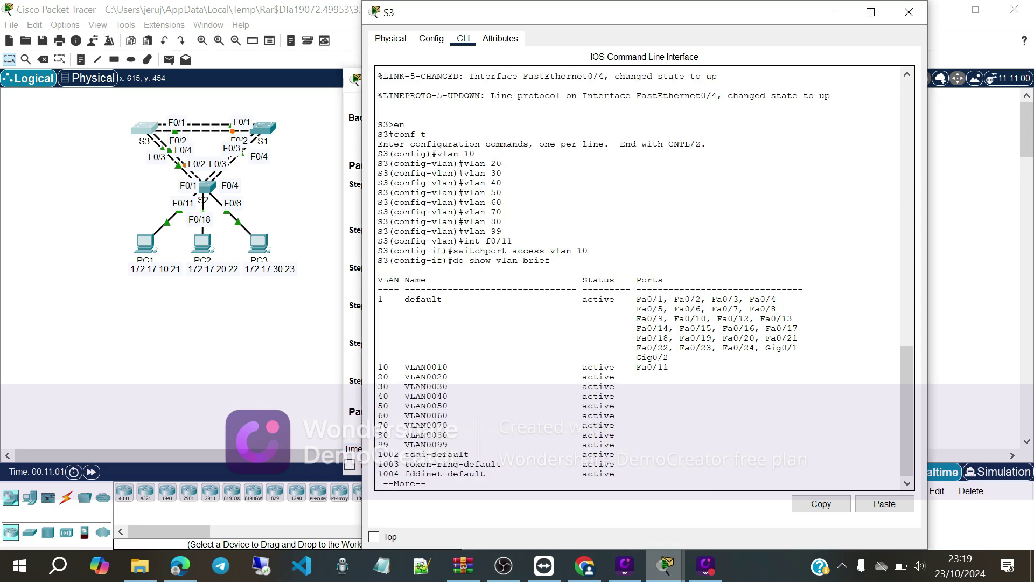
key(alt+Tab)
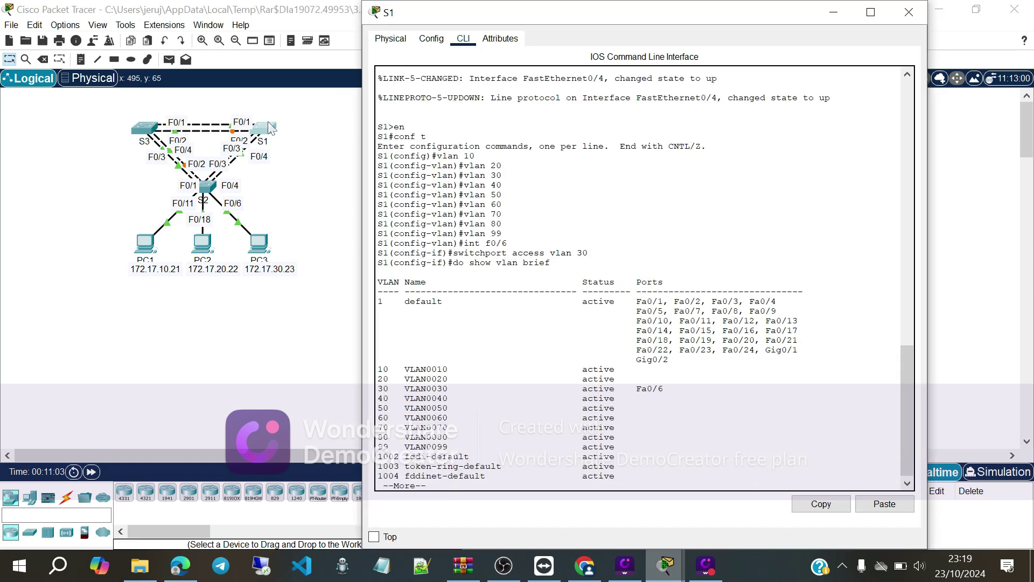
key(space)
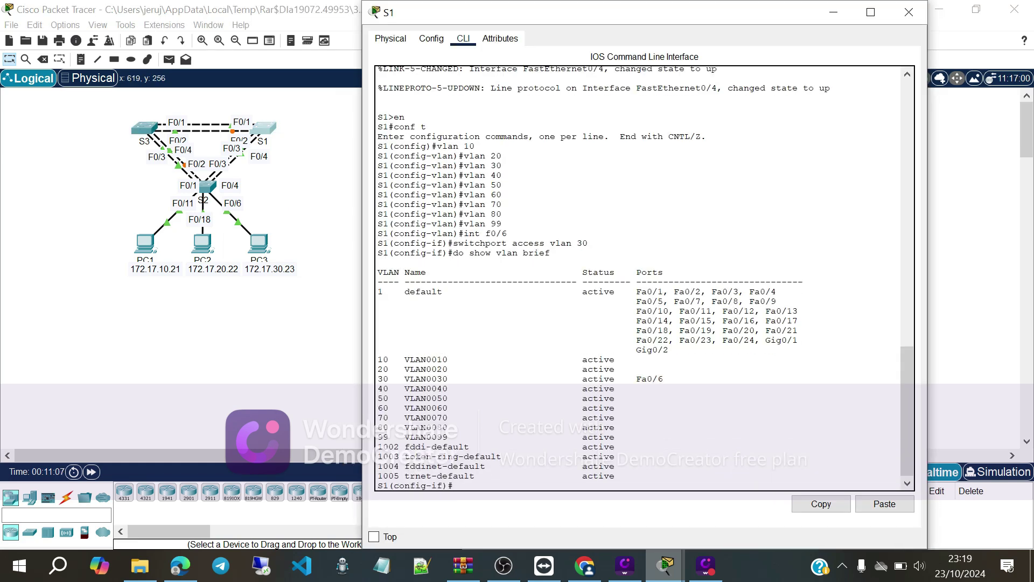
text(ex)
key(Return)
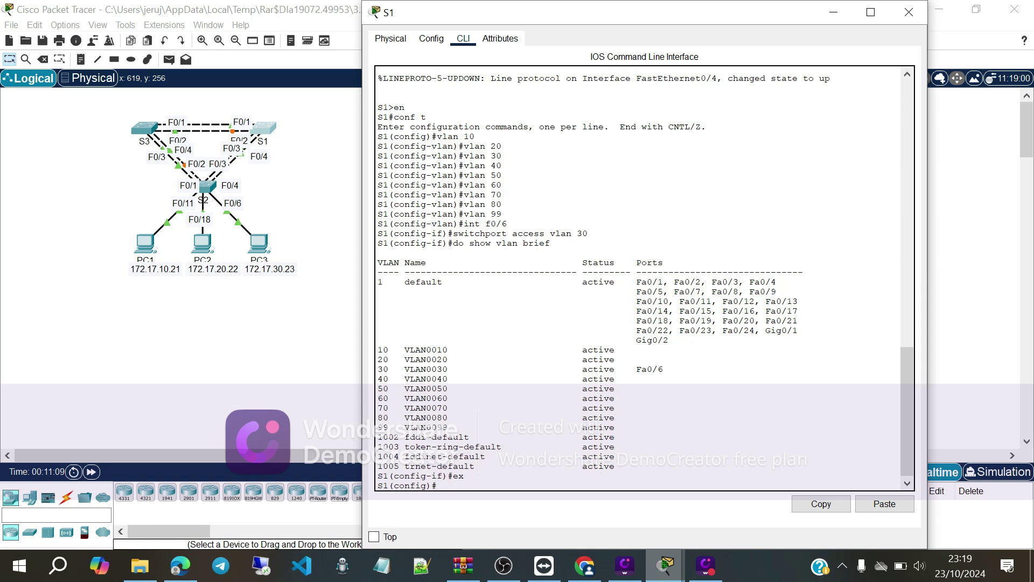
text(int range f0/1-4)
key(Return)
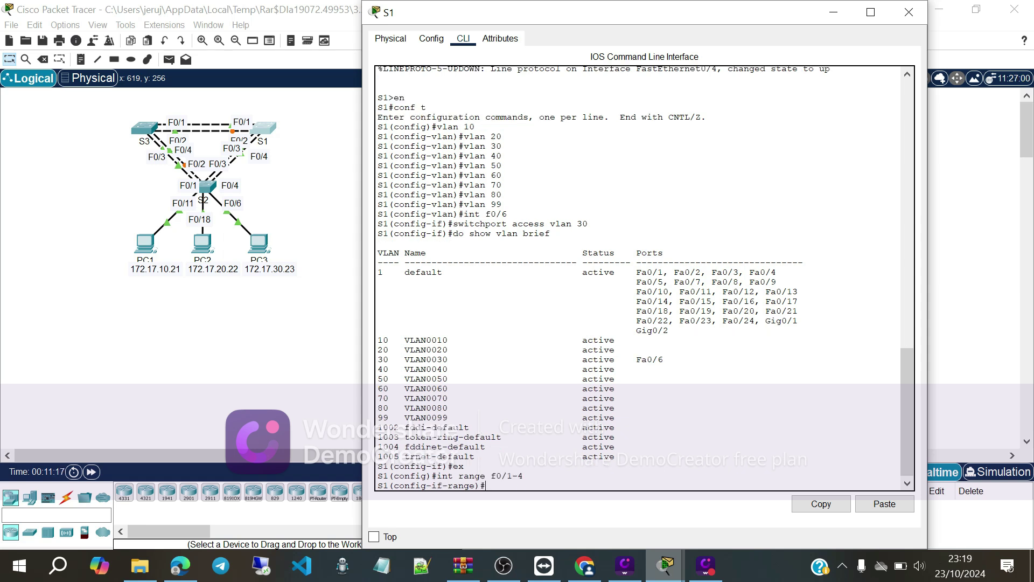
text(switchport mdoe)
key(BackSpace)
key(BackSpace)
text(ode trunk)
Leave the F0/18 configuration on switch S2, select interface range F0/1-4 and enter the "switchport mode trunk" command
click(208, 186)
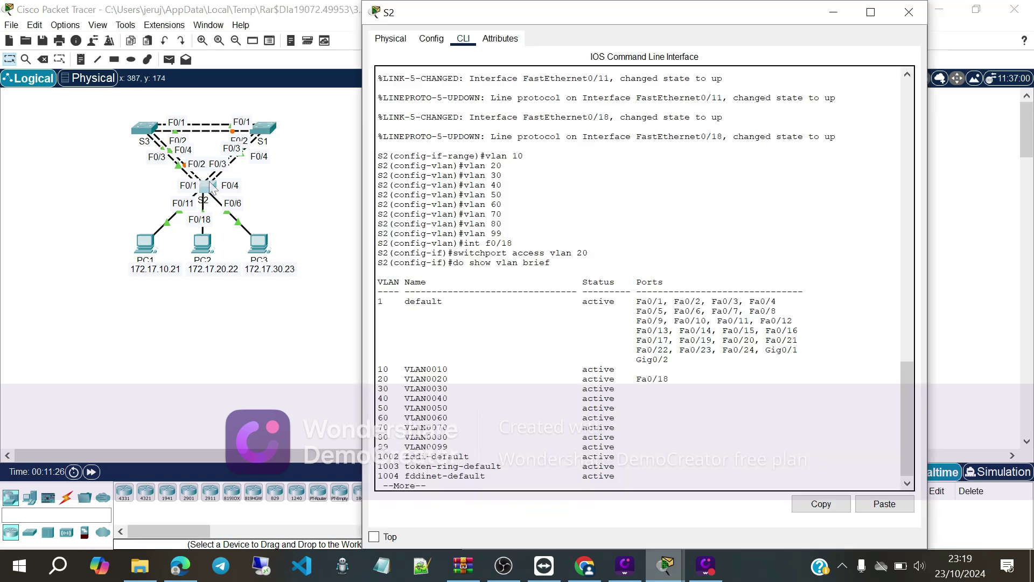
key(Return)
text(ex)
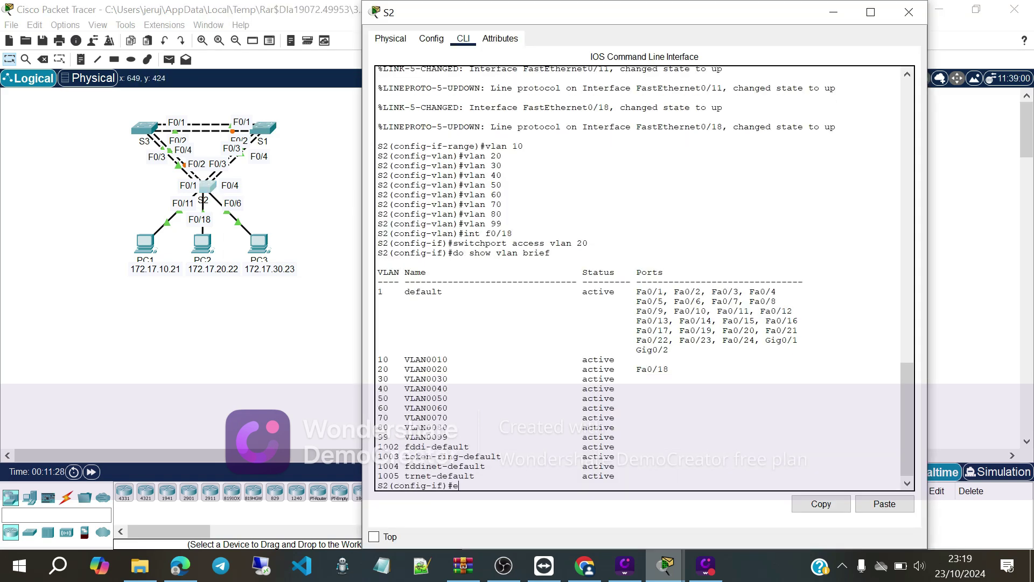
key(Return)
text(int r)
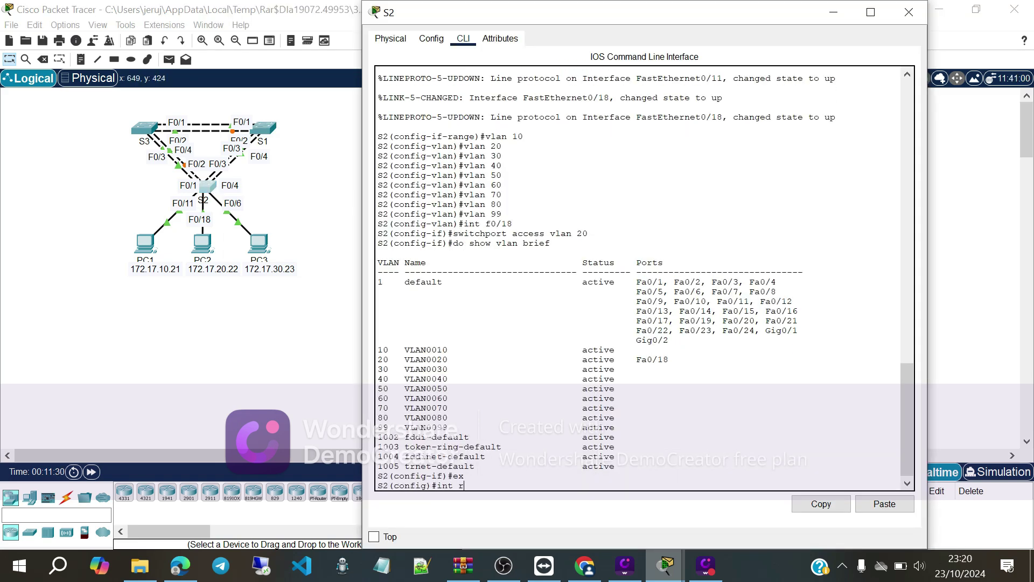
text(ange f0/1-4)
key(Return)
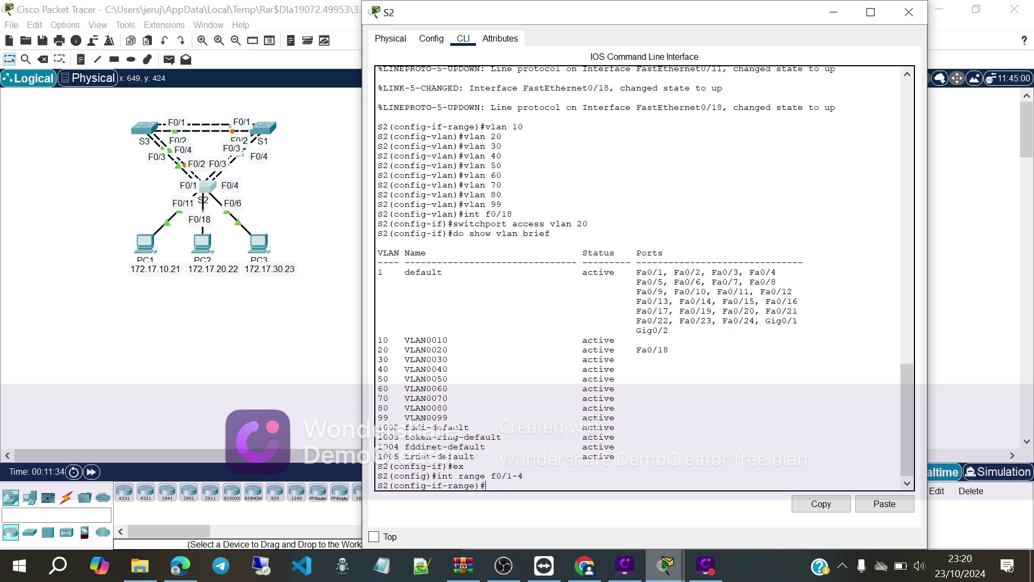
text(switchport mode trunk)
Leave the F0/11 configuration on switch S3, select interface range F0/1-4 and enter the "switchport mode trunk" command
click(147, 131)
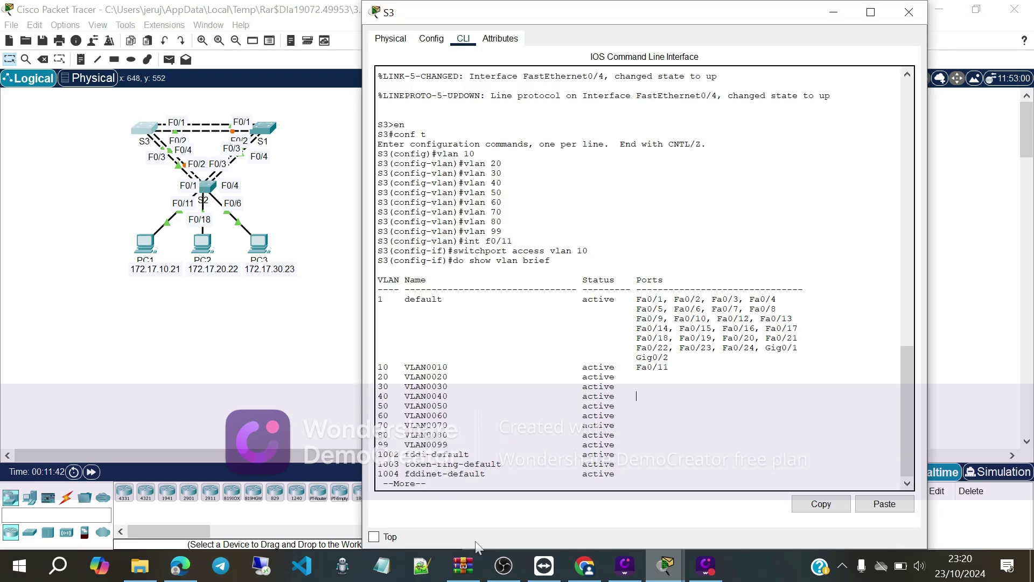
key(space)
text(ex)
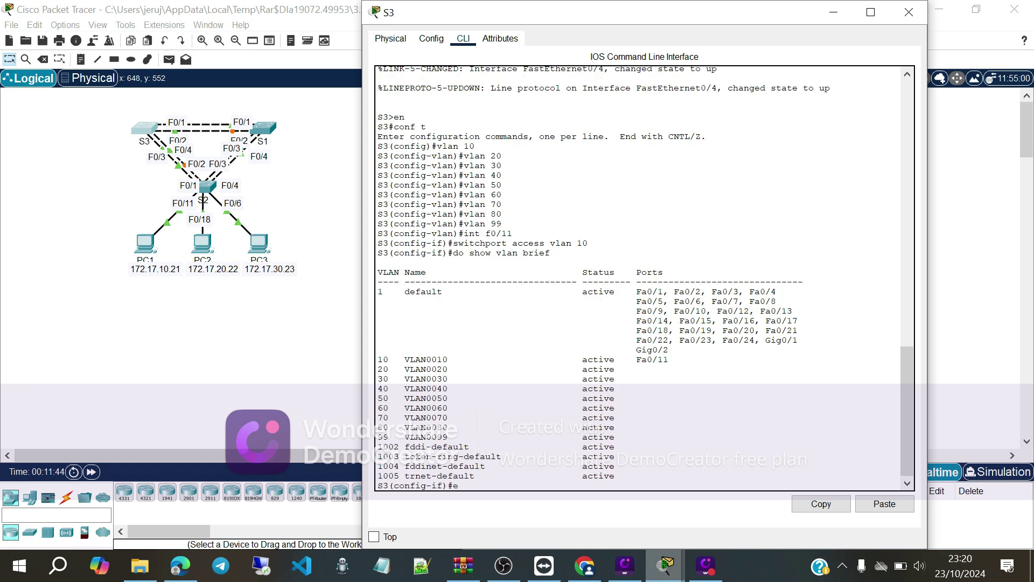
key(Return)
text(int)
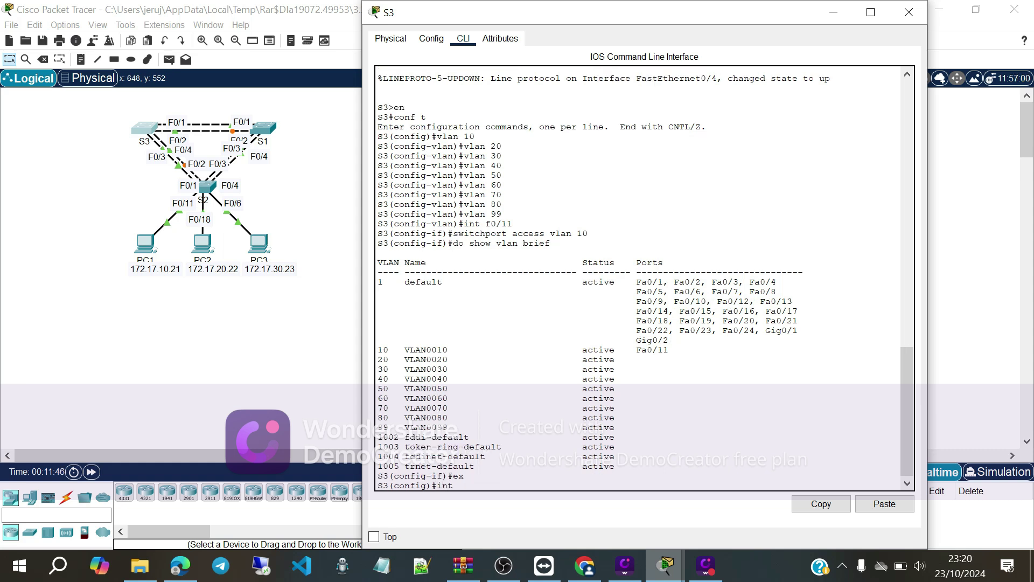
text( range f0/1-4)
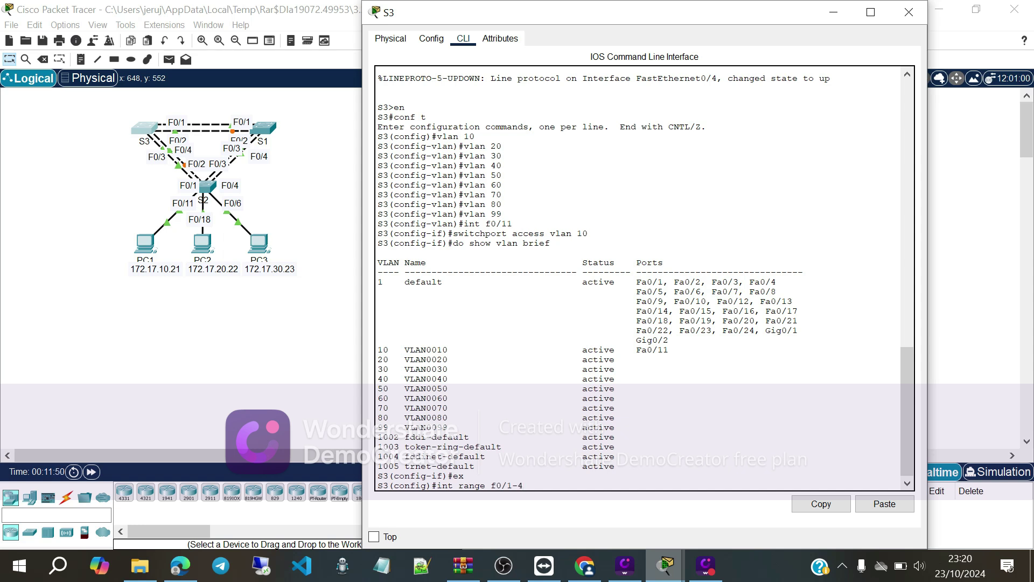
key(Return)
text(switc)
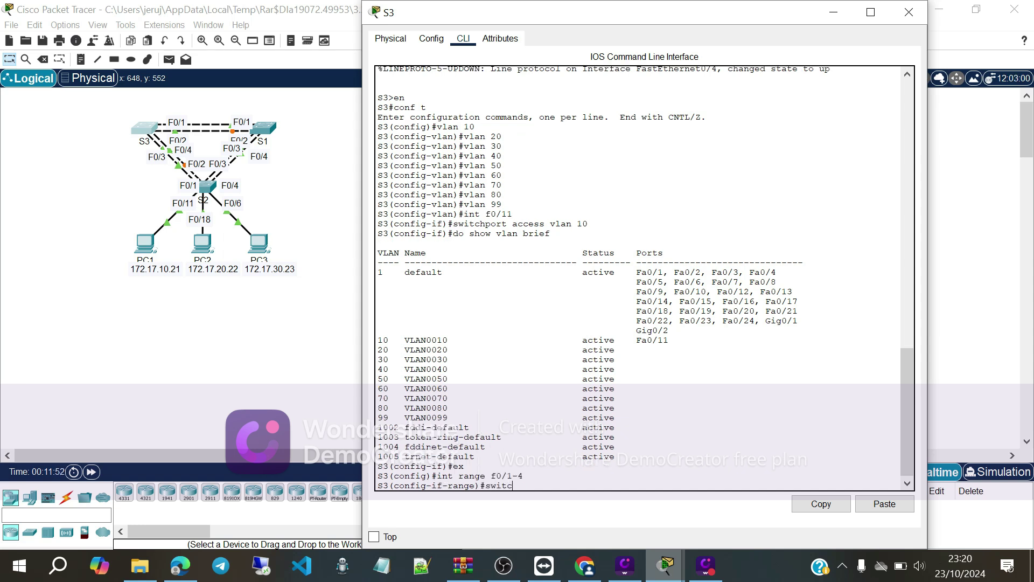
text(hport mode trunk)
Submit the pending trunk mode command on switch S1 and set native VLAN 99 on trunk ports F0/1-4
click(263, 128)
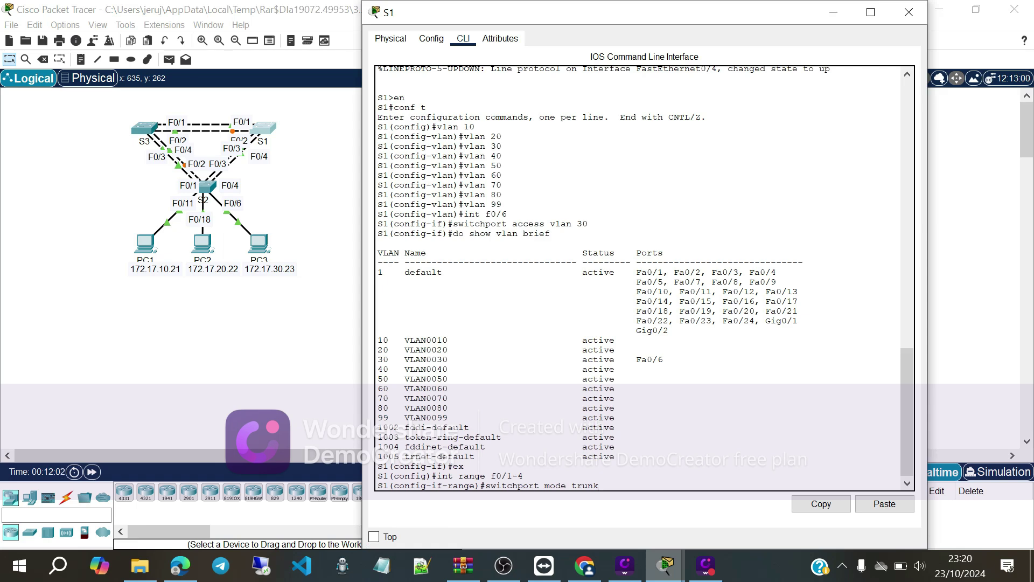
key(Return)
text(swit)
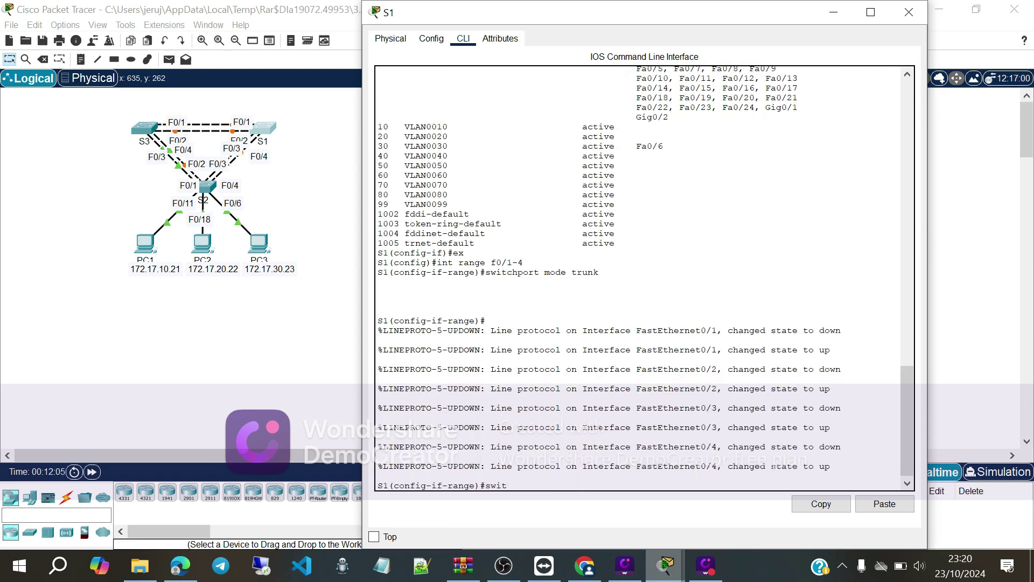
text(chport trunk native)
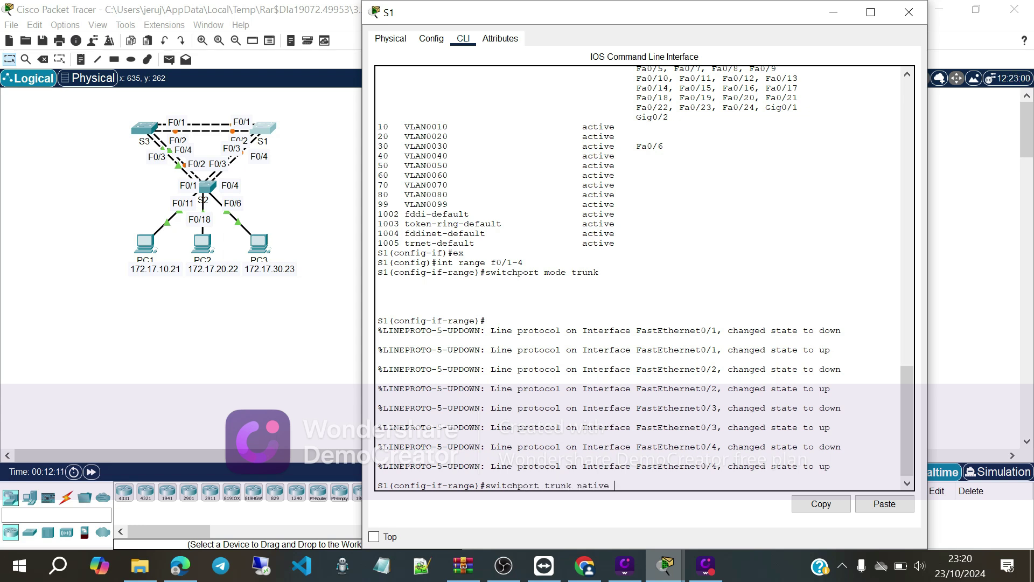
text( vlan 99)
key(Return)
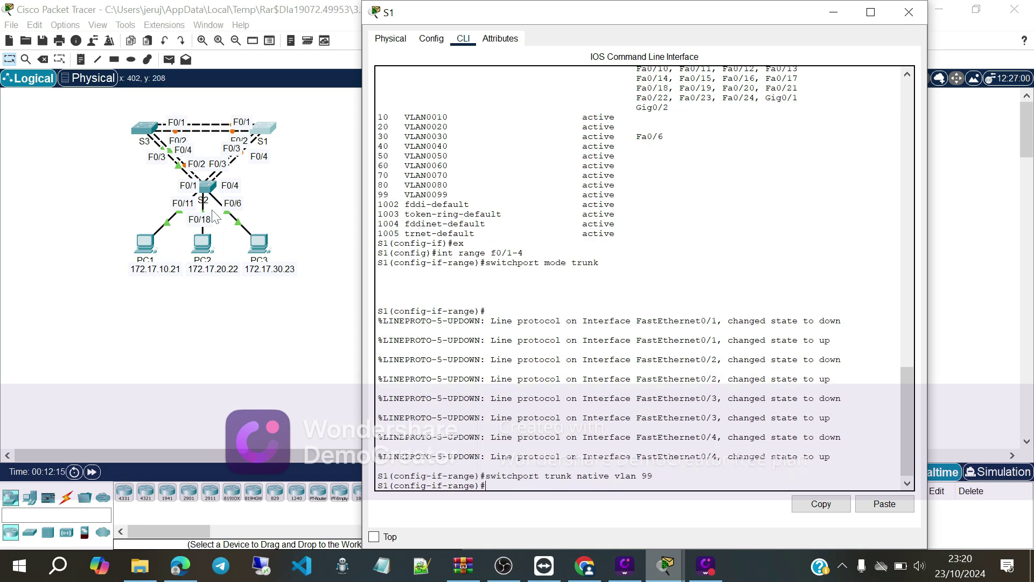
Submit the pending trunk mode command on switch S2 and set native VLAN 99 on trunk ports F0/1-4
click(208, 188)
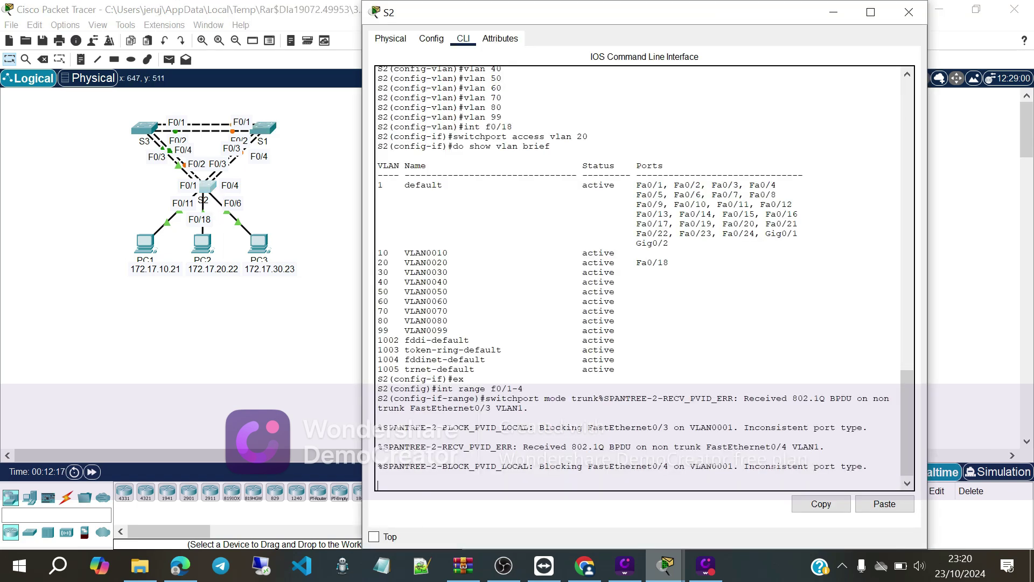
key(Return)
text(sw)
key(Return)
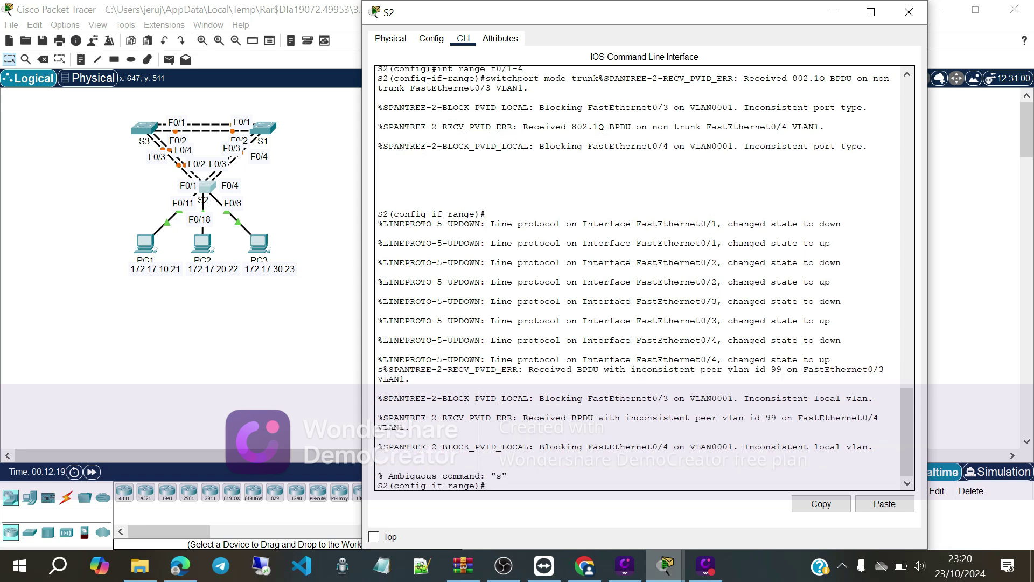
text(switchport trunk native vlan0)
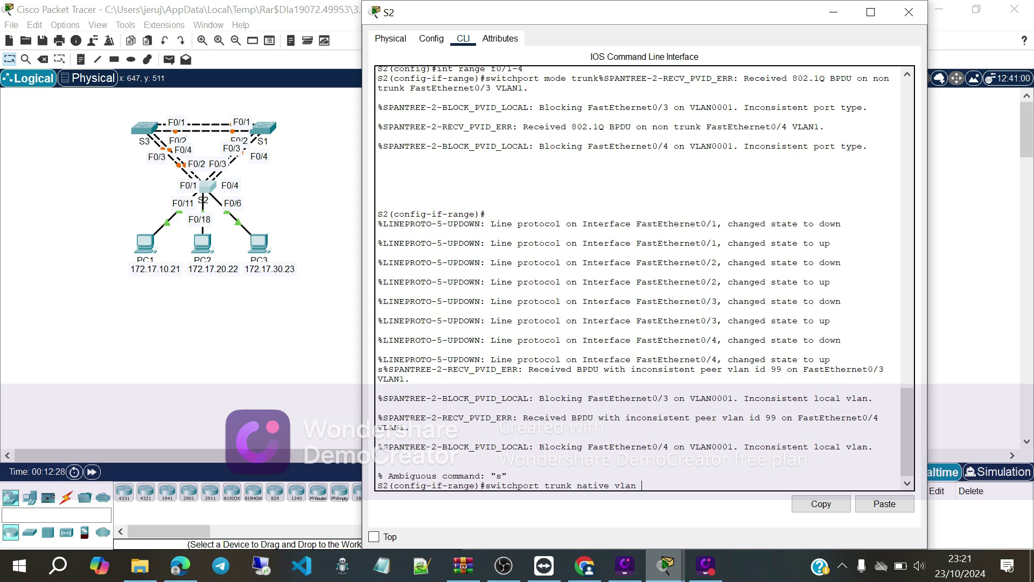
text(99)
key(Return)
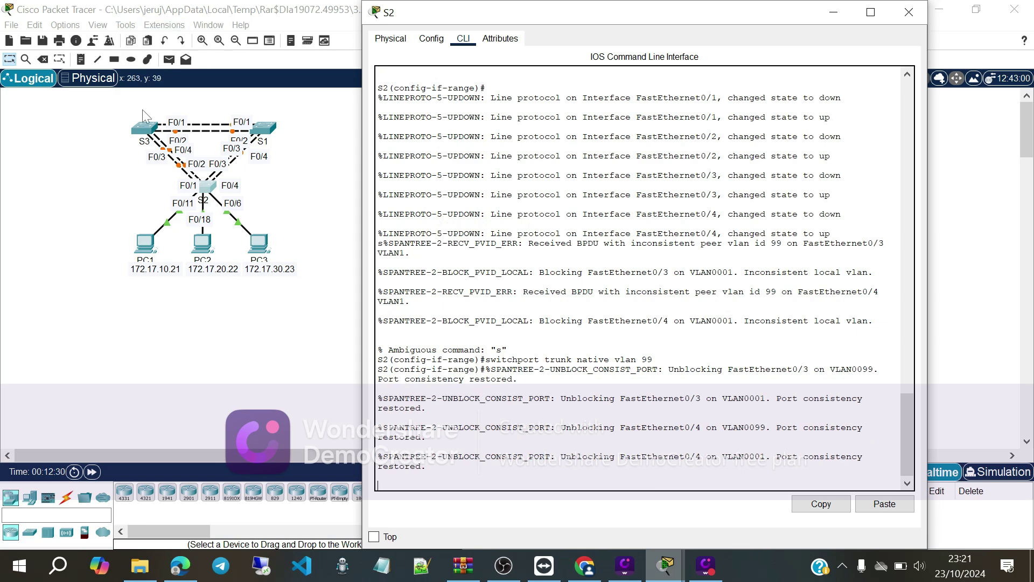
Switch to the command line of S3 and bring up its interface range prompt for F0/1-4
click(145, 130)
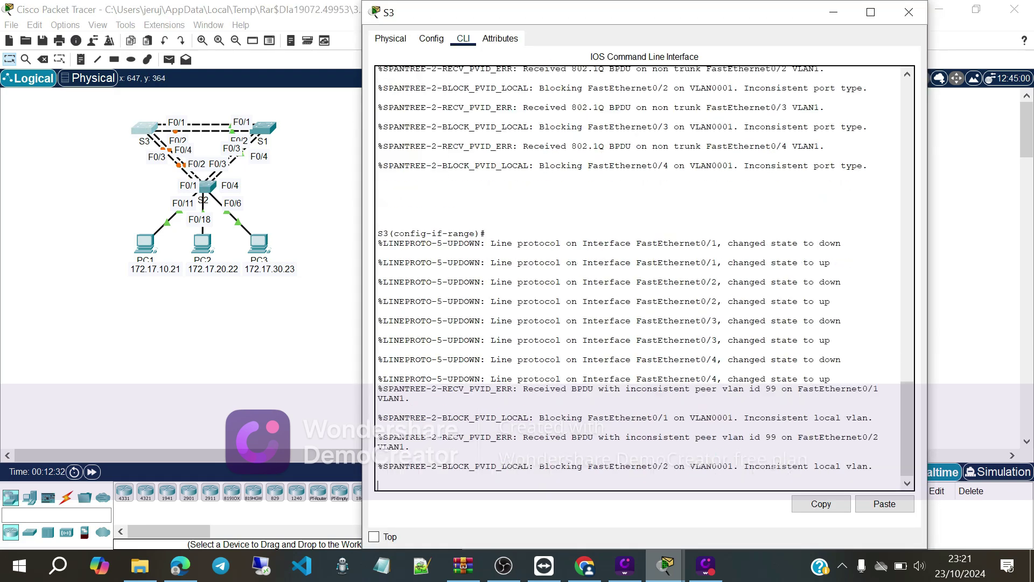
key(Return)
text(switchport)
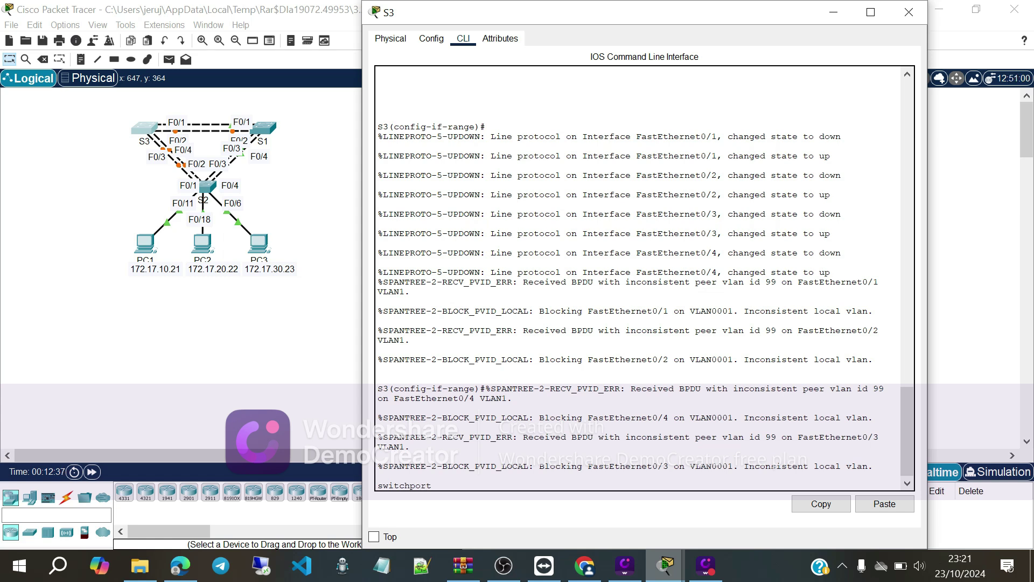
text( trunk native v)
key(BackSpace)
key(BackSpace)
key(BackSpace)
key(BackSpace)
key(BackSpace)
key(BackSpace)
key(BackSpace)
key(BackSpace)
key(BackSpace)
key(BackSpace)
key(BackSpace)
key(BackSpace)
key(BackSpace)
key(BackSpace)
key(BackSpace)
key(BackSpace)
key(BackSpace)
key(BackSpace)
key(BackSpace)
key(BackSpace)
key(BackSpace)
key(BackSpace)
key(BackSpace)
key(BackSpace)
Set native VLAN 99 on trunk ports F0/1-4 of switch S3
text(switc)
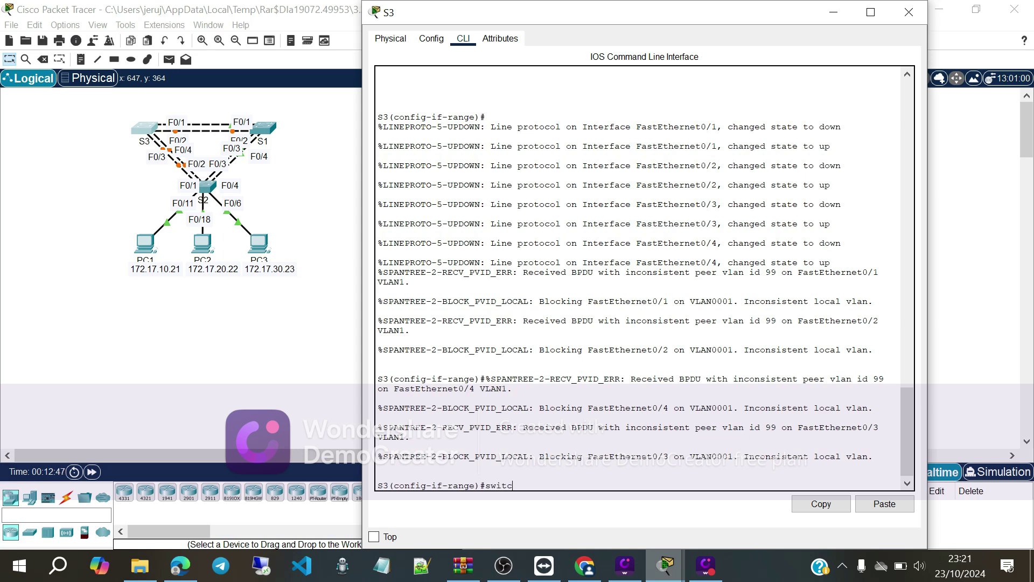
text(hport trunk native vlan 99)
key(Return)
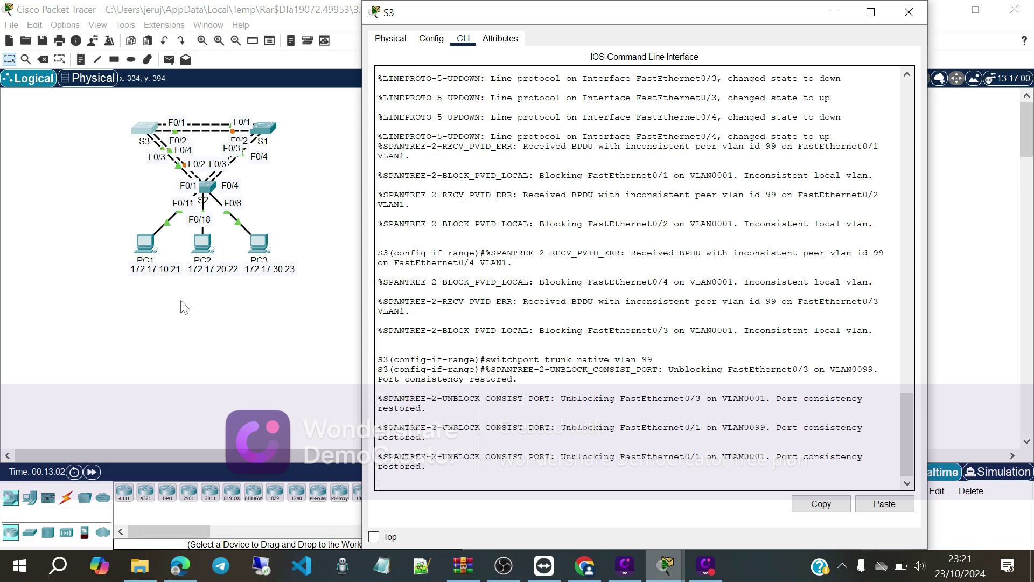
Consult the activity instructions and give switch S1's VLAN 99 management interface the address 172.17.99.11 with mask 255.255.255.0
mouse_move(663, 568)
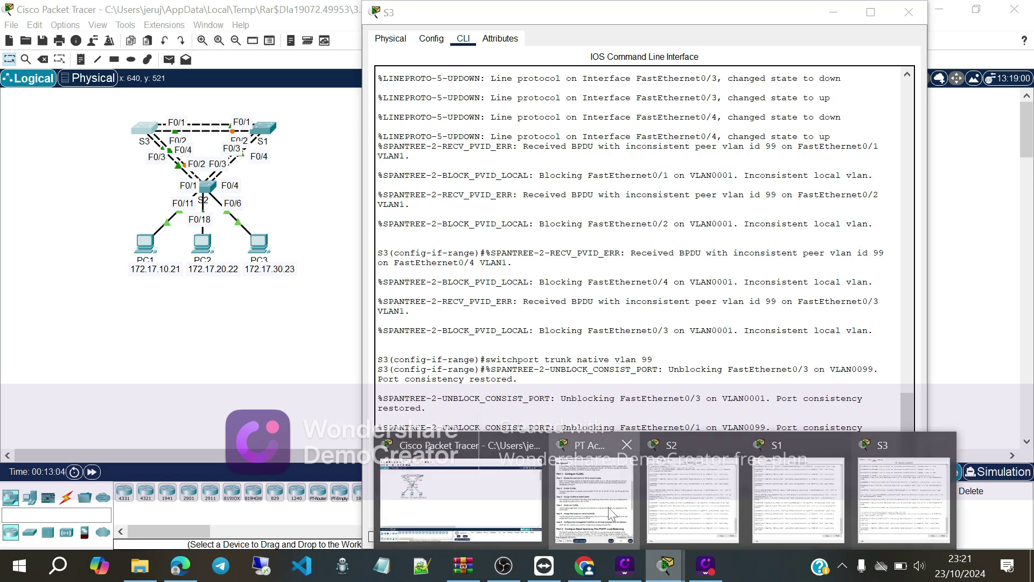
click(611, 506)
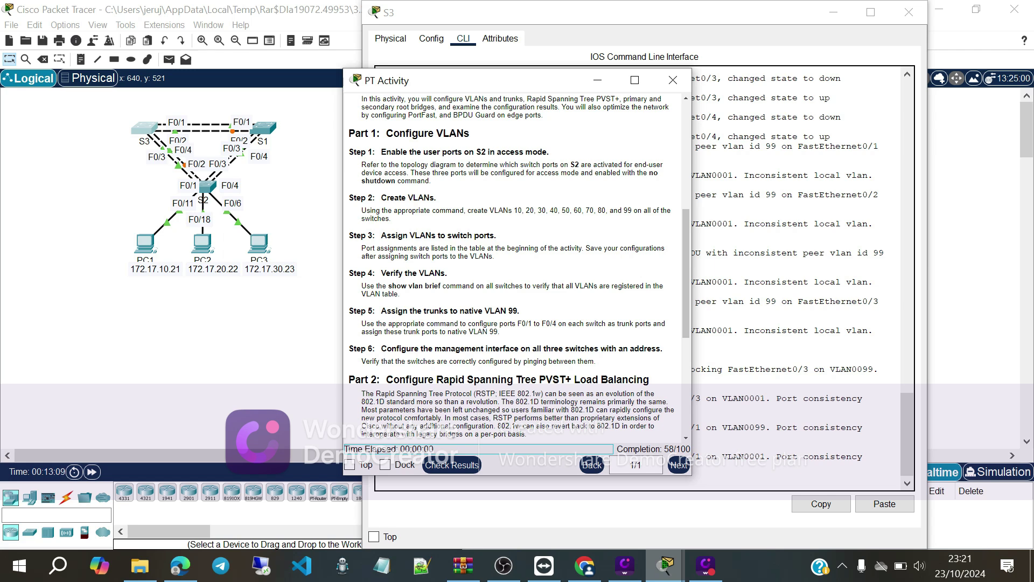
key(alt+Tab)
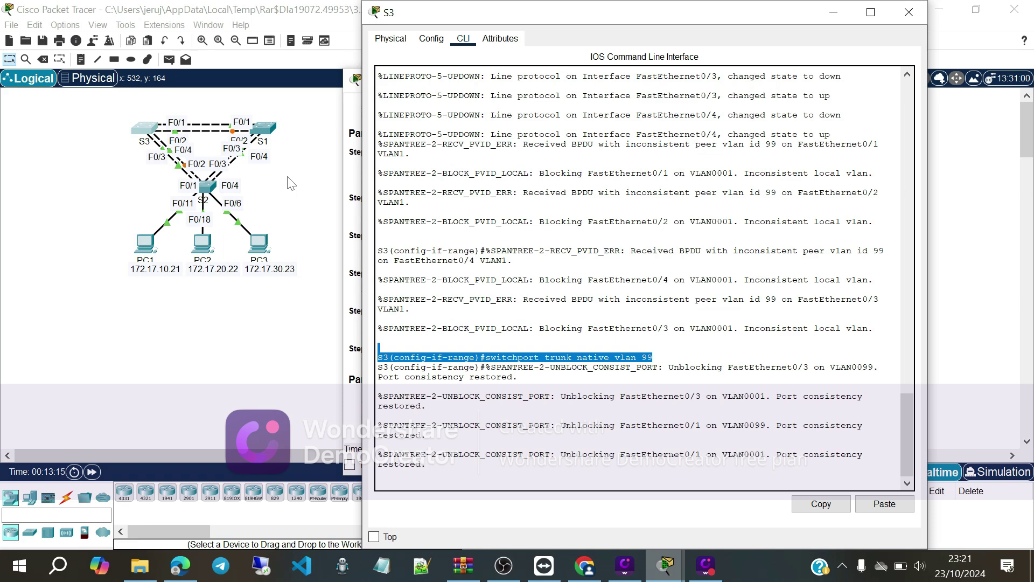
click(265, 128)
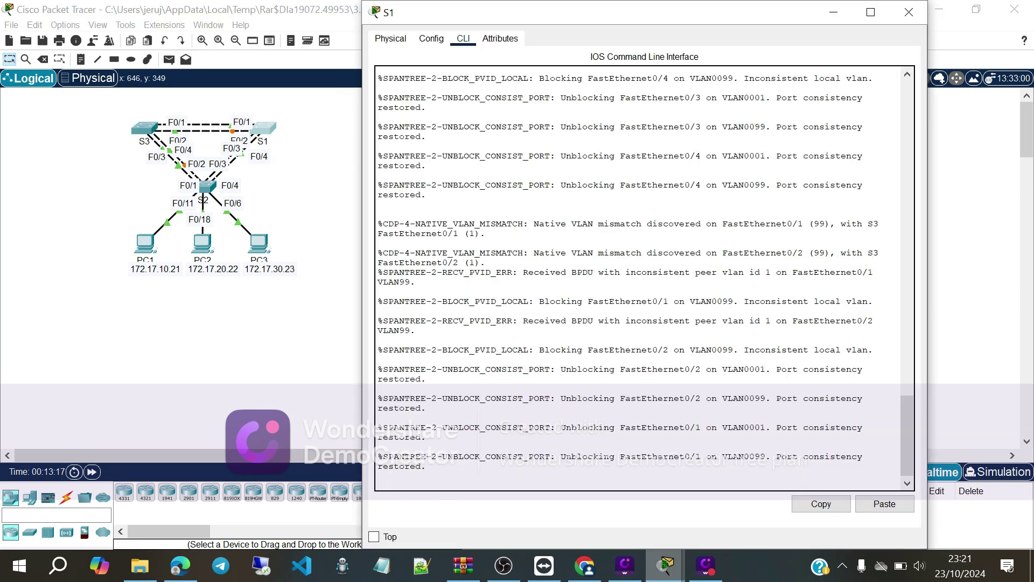
key(Return)
text(ig-if-range)#i)
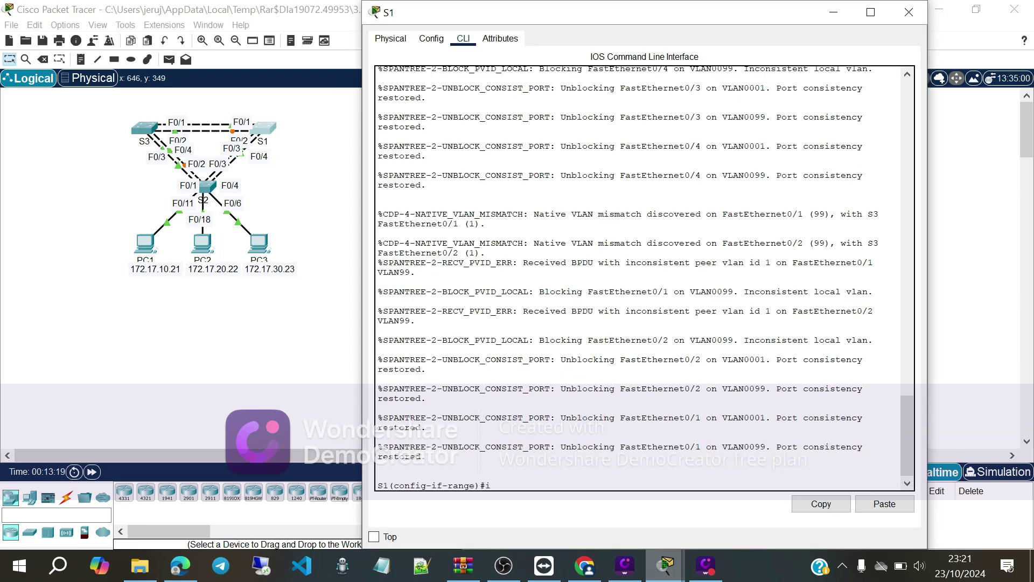
text(nt vlan 99)
key(Return)
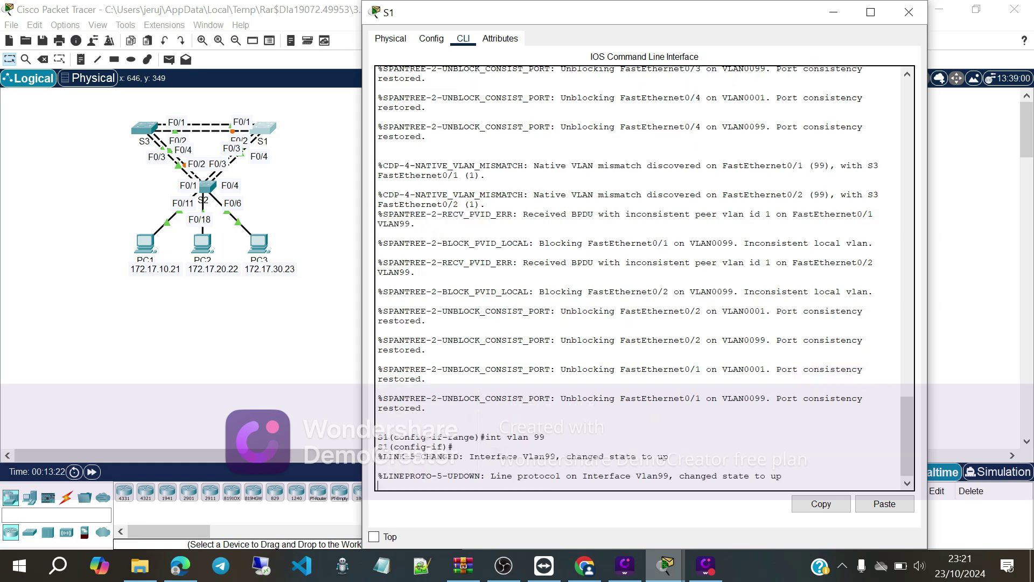
key(Return)
text(ip)
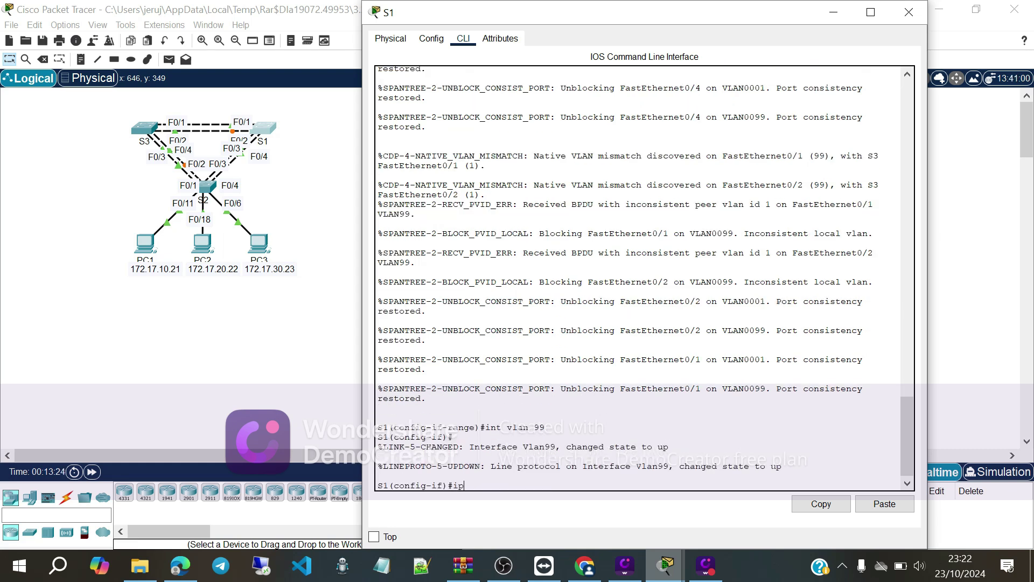
text( address 172.17.99.11 255.255.255.0)
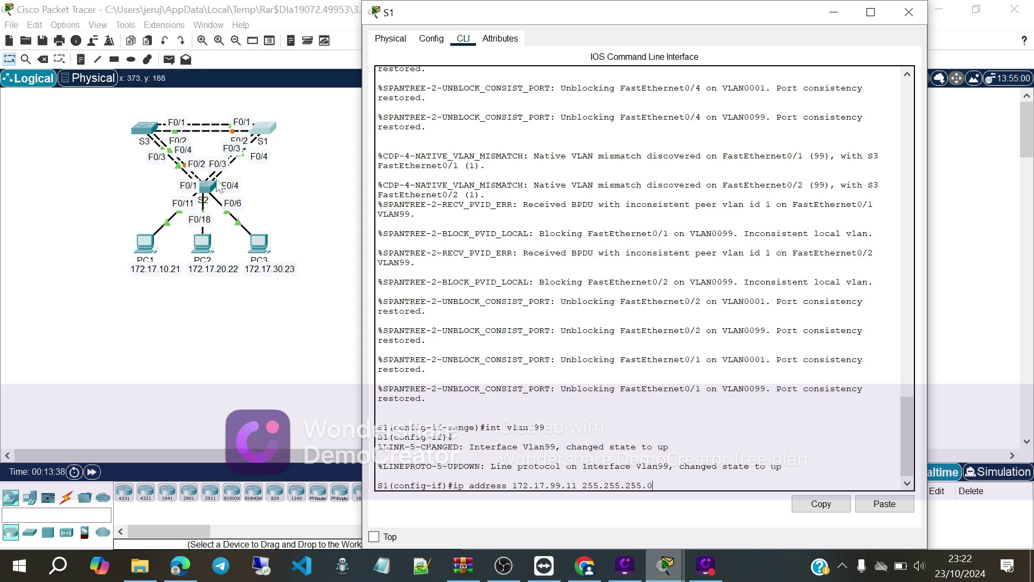
Configure switch S2's VLAN 99 management interface with address 172.17.99.12 and mask 255.255.255.0
click(205, 195)
click(205, 195)
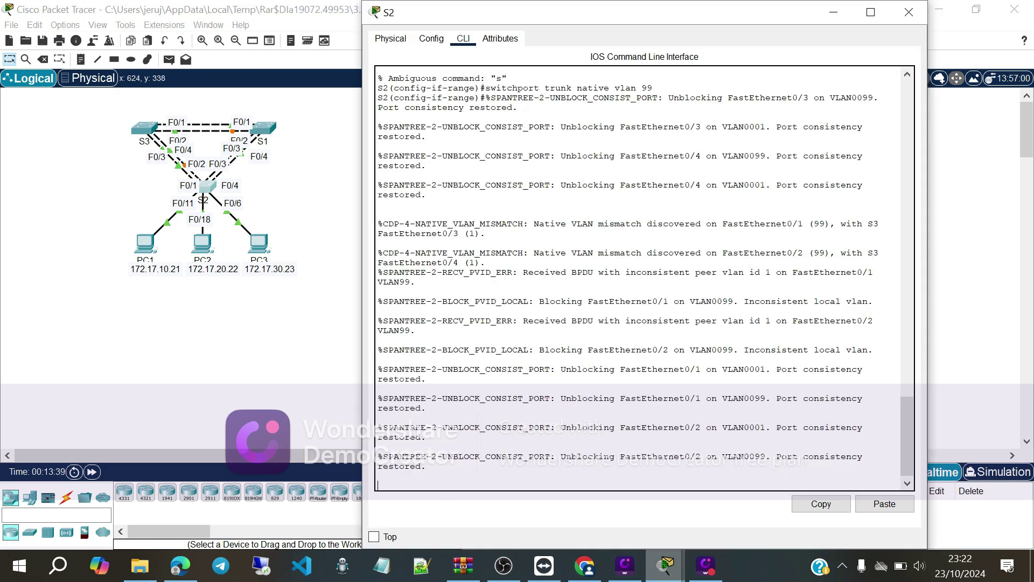
key(Return)
text(int vlan 99)
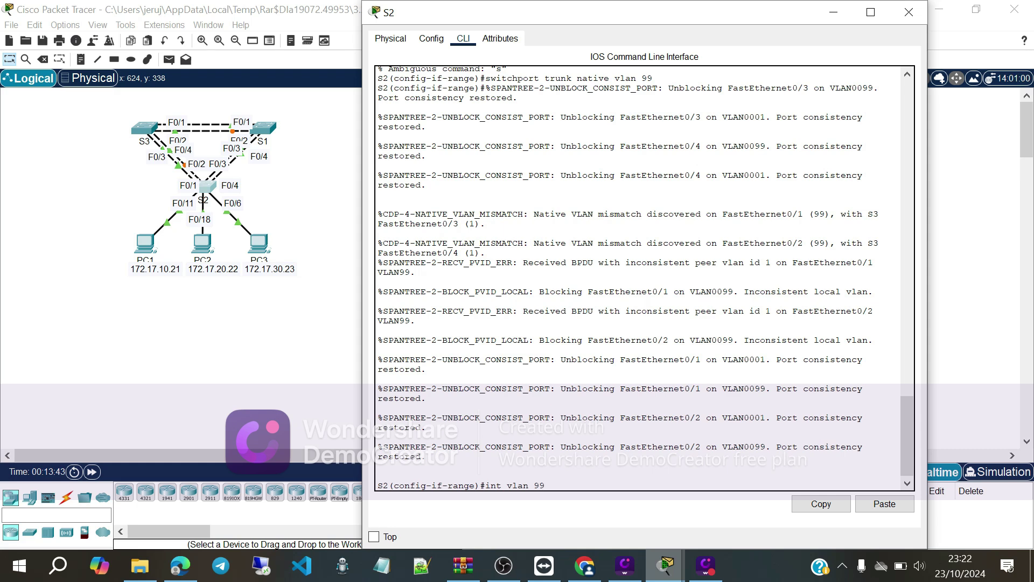
key(Return)
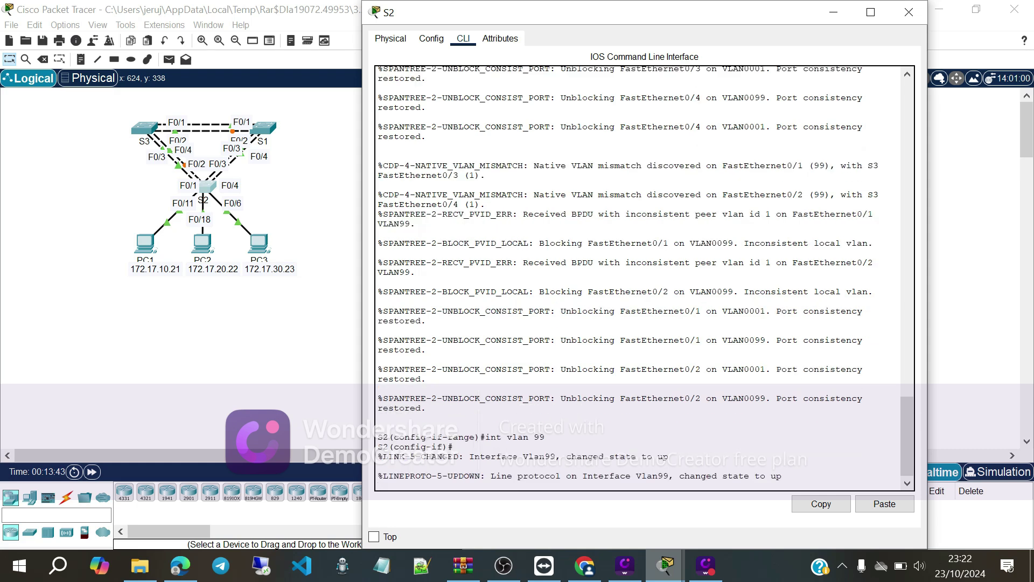
text(ip addr)
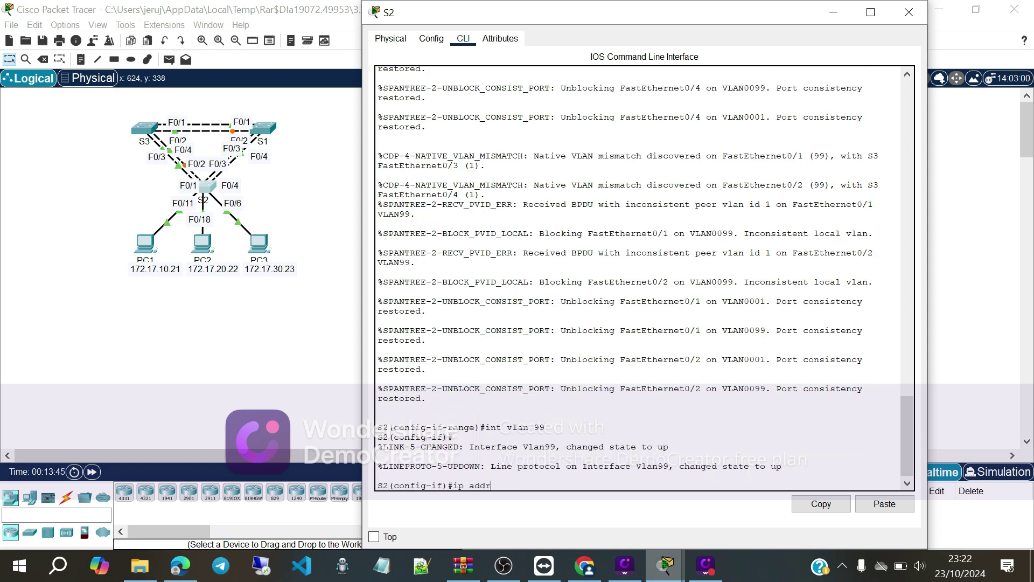
text(ess 172.17.99.12)
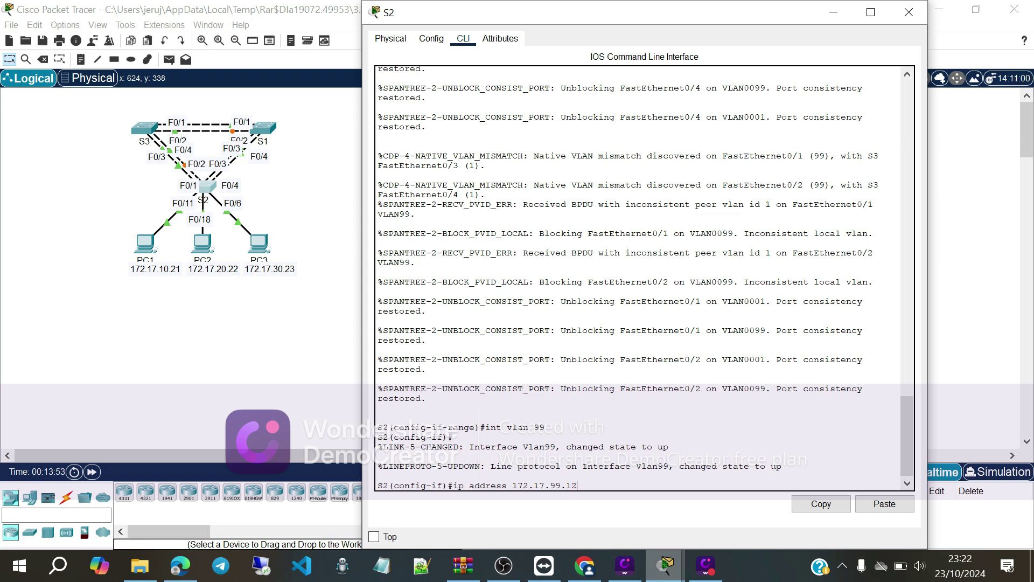
text( 255.255.255.)
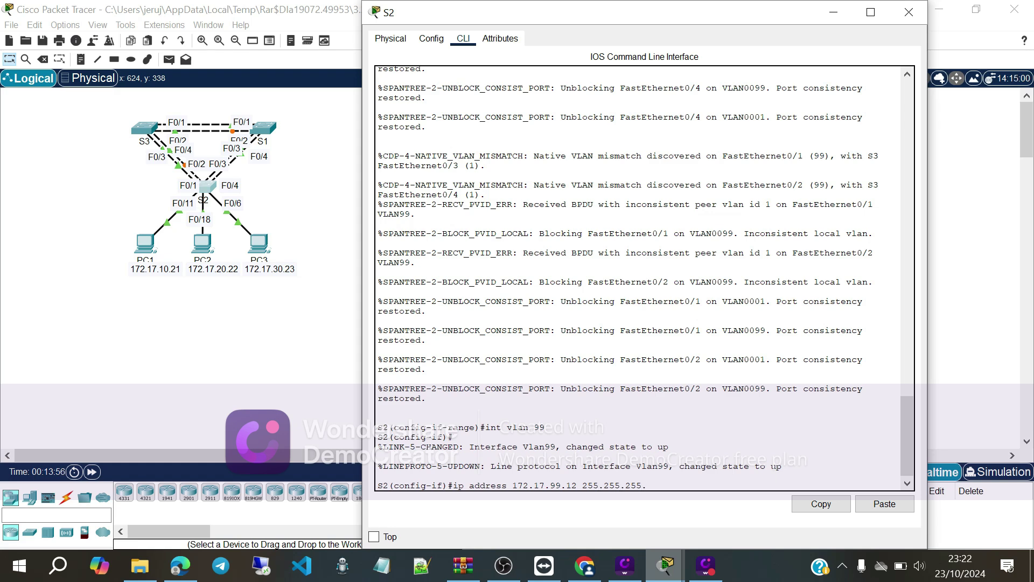
text(0)
key(Return)
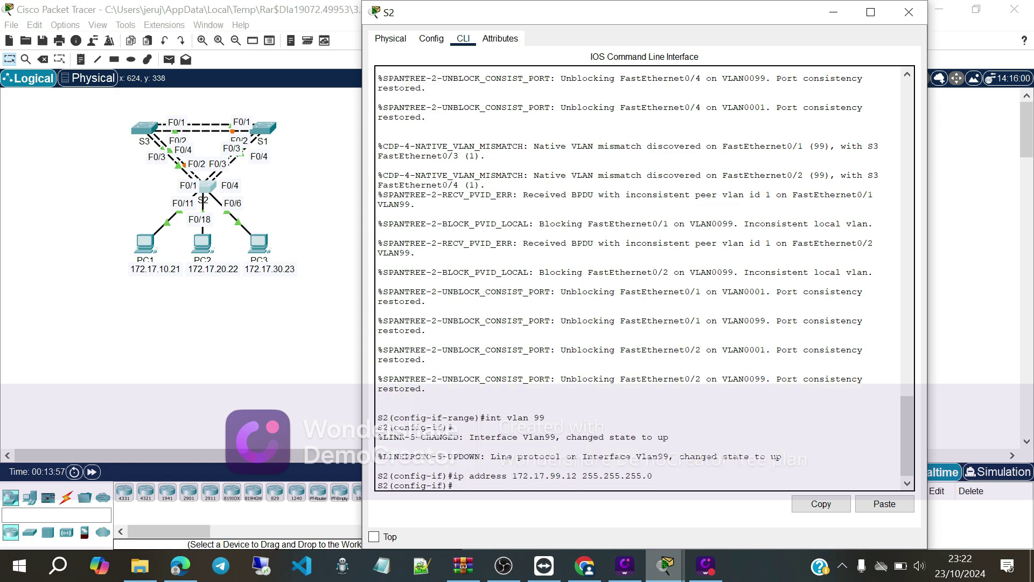
Configure switch S3's VLAN 99 management interface with address 172.17.99.13 and mask 255.255.255.0
click(153, 120)
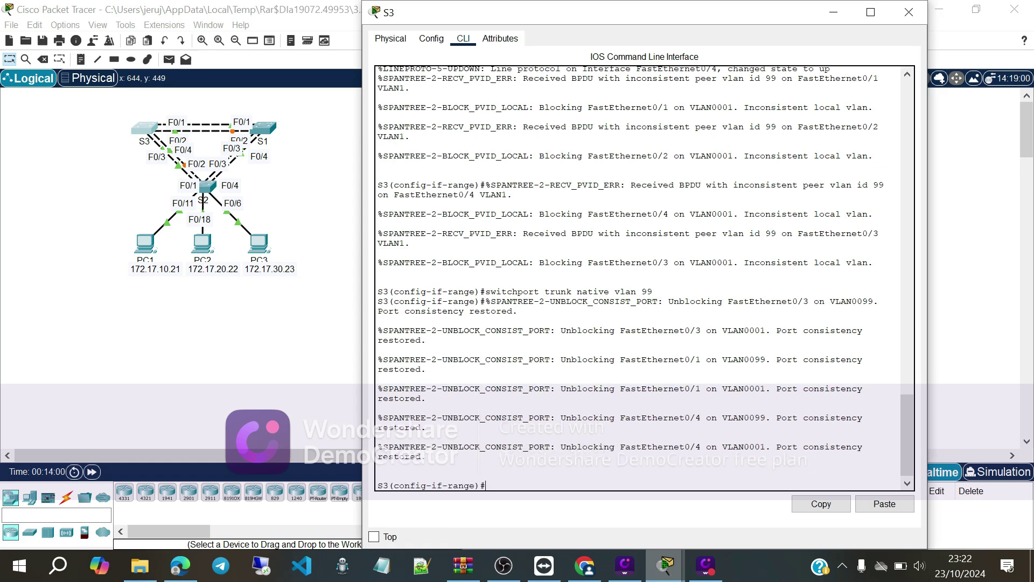
text(int vlan 99)
key(Return)
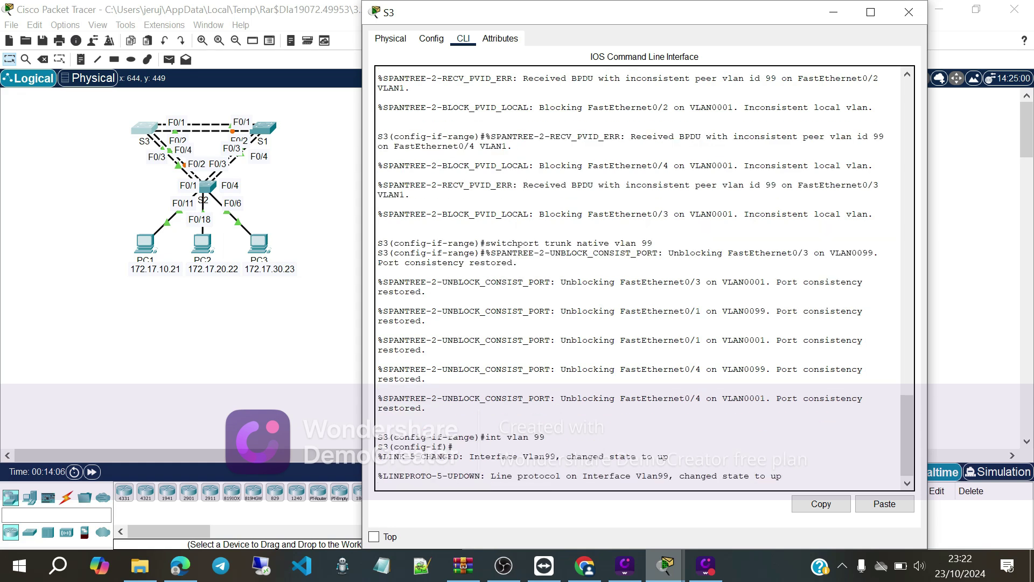
text(ig-if)#ip add)
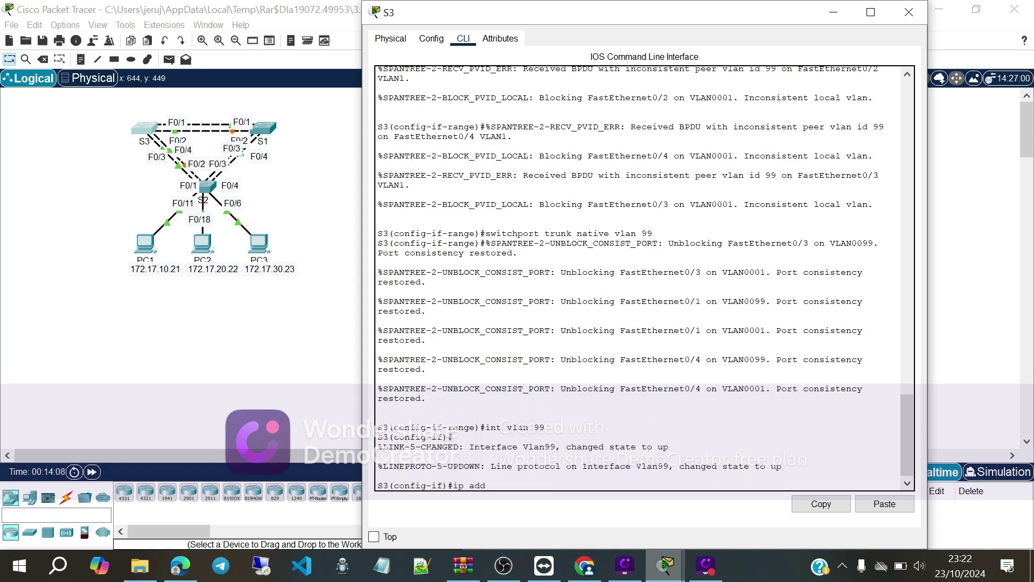
text(ress 172.17.99.13 255.255.255.0)
key(Return)
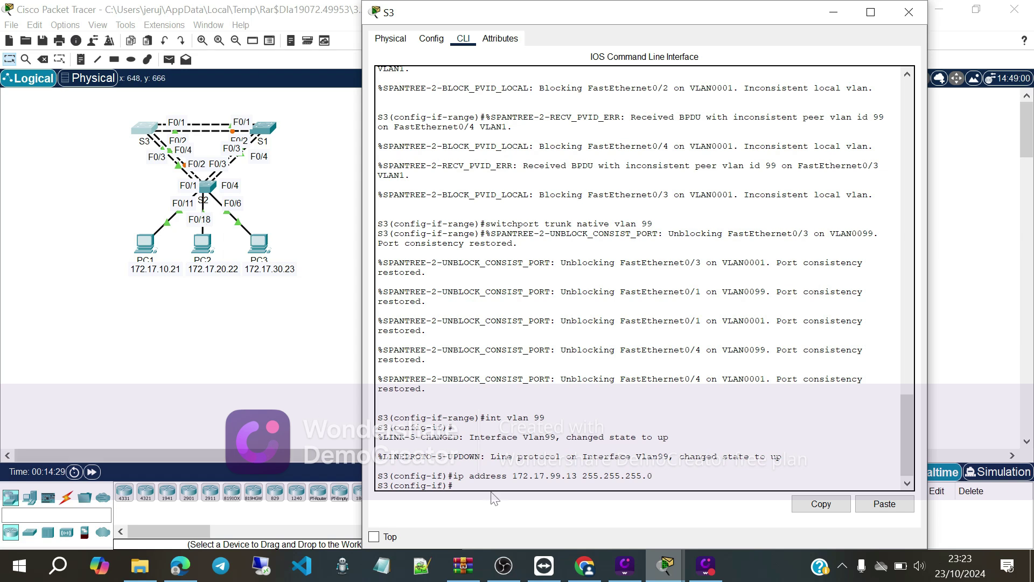
Ping 172.17.99.12 from switch S3 and read the activity's Part 2 instructions on configuring the STP mode
text(do ping 172.17.99.1)
key(Return)
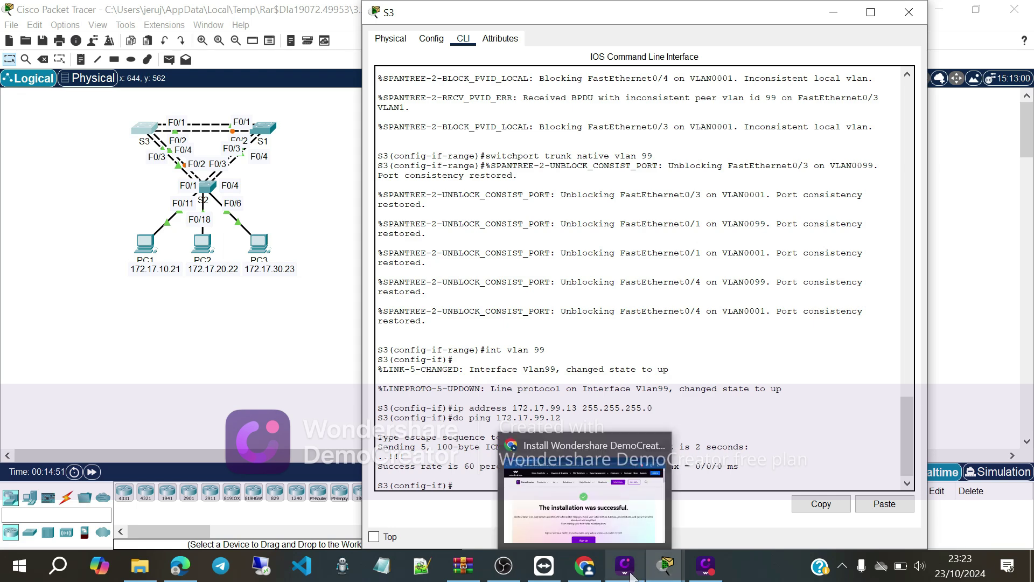
mouse_move(632, 567)
mouse_move(666, 566)
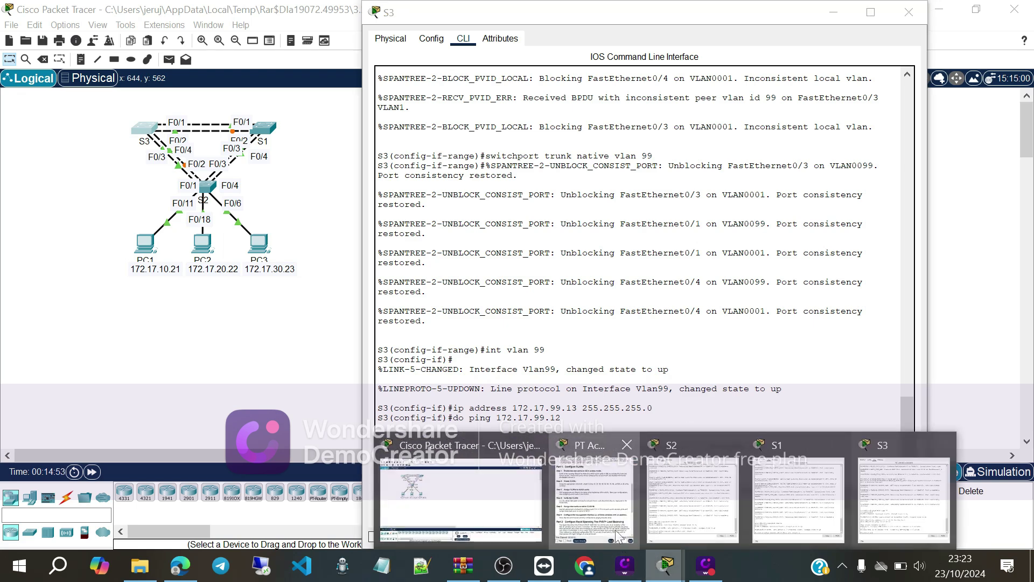
click(668, 484)
scroll(517, 269, down, 1)
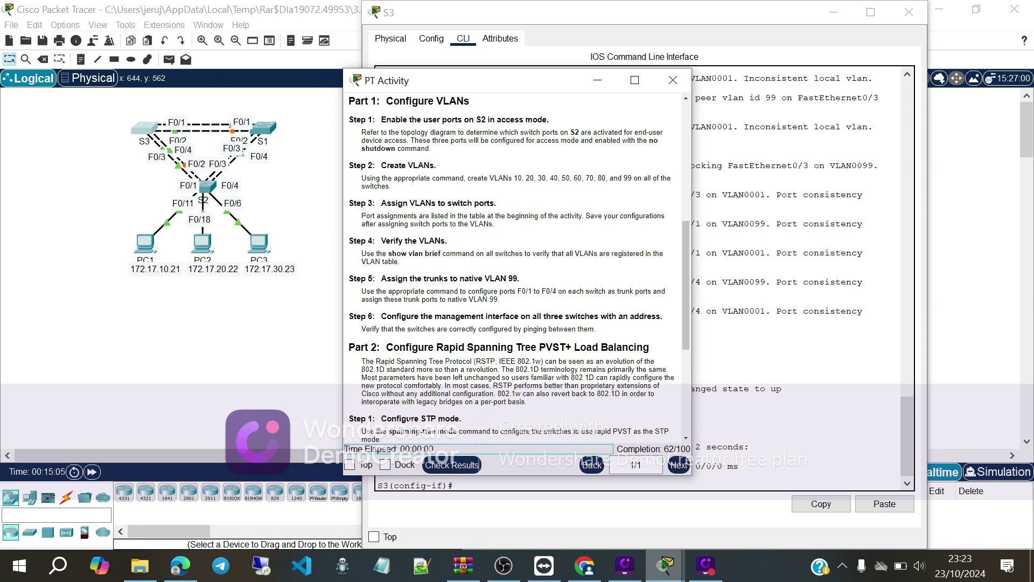
scroll(502, 422, down, 1)
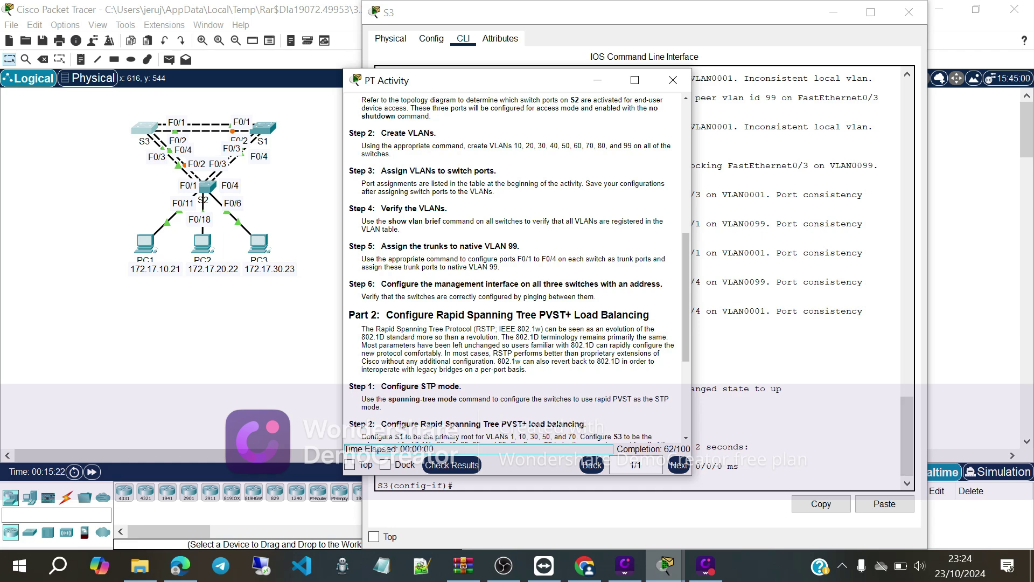
click(754, 350)
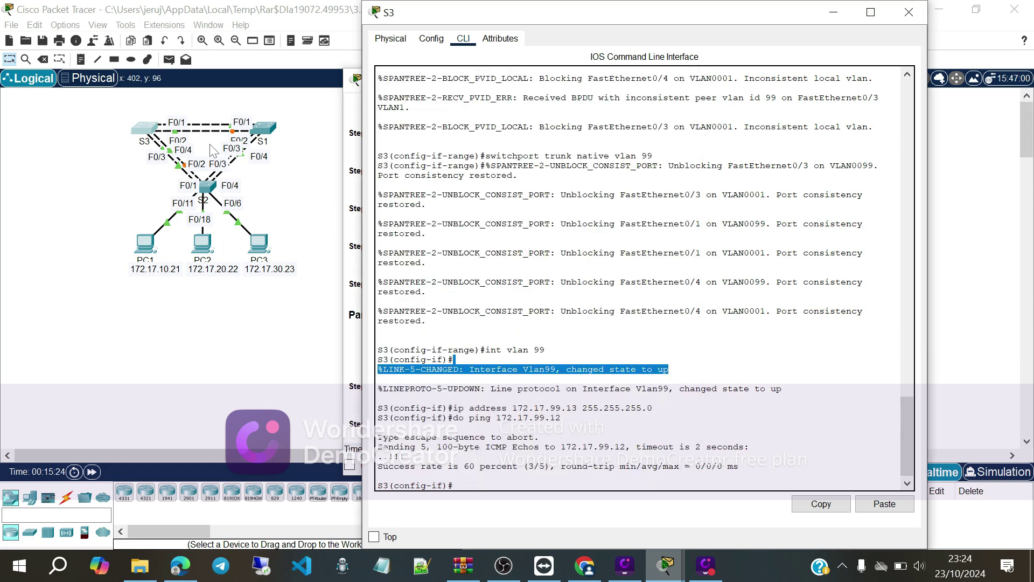
Leave the VLAN 99 interface configuration on switch S1 and set its spanning-tree mode to rapid-pvst
click(264, 128)
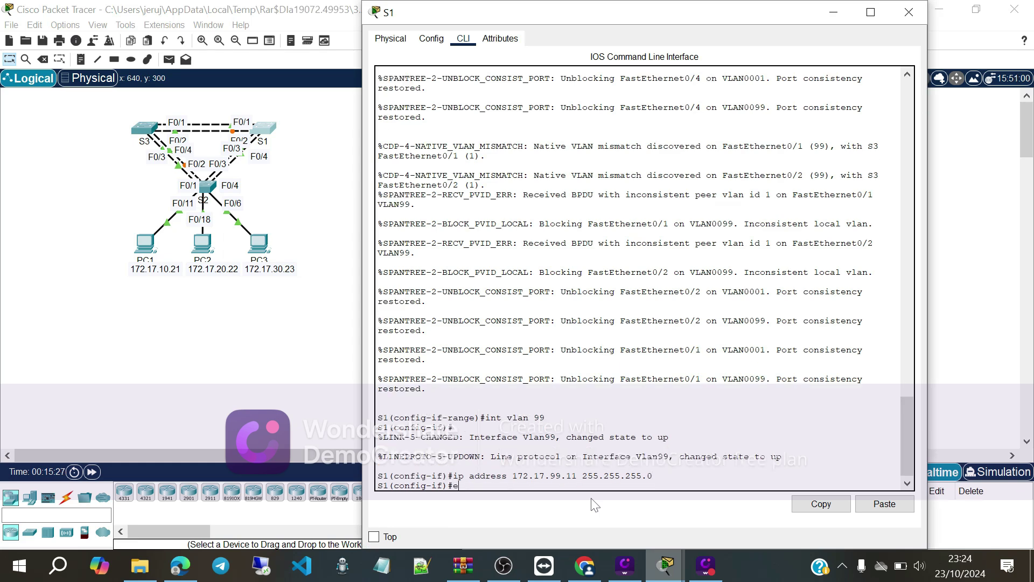
text(ex)
key(Return)
text(spa)
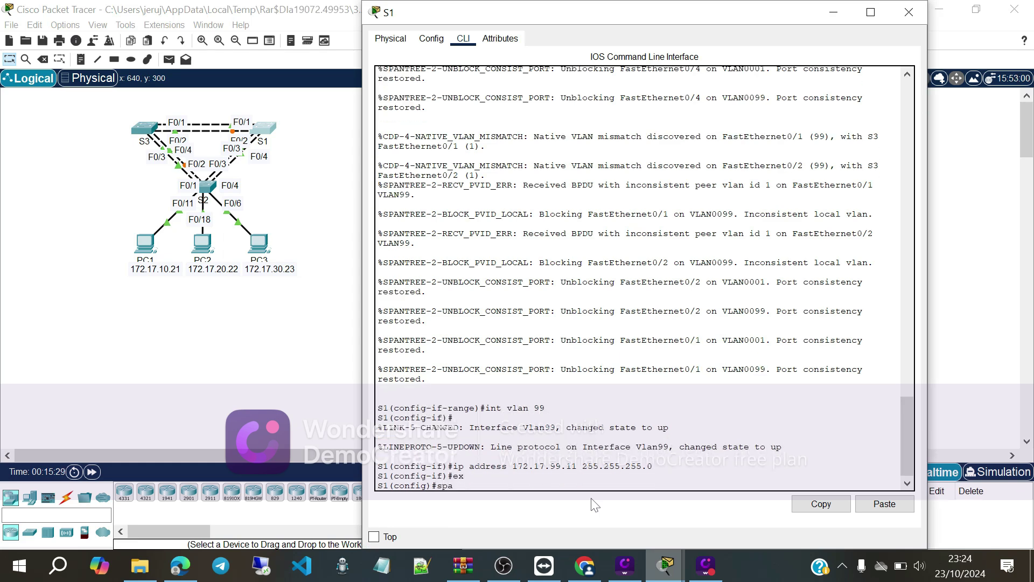
text(nning-tree mode rapid-pvst)
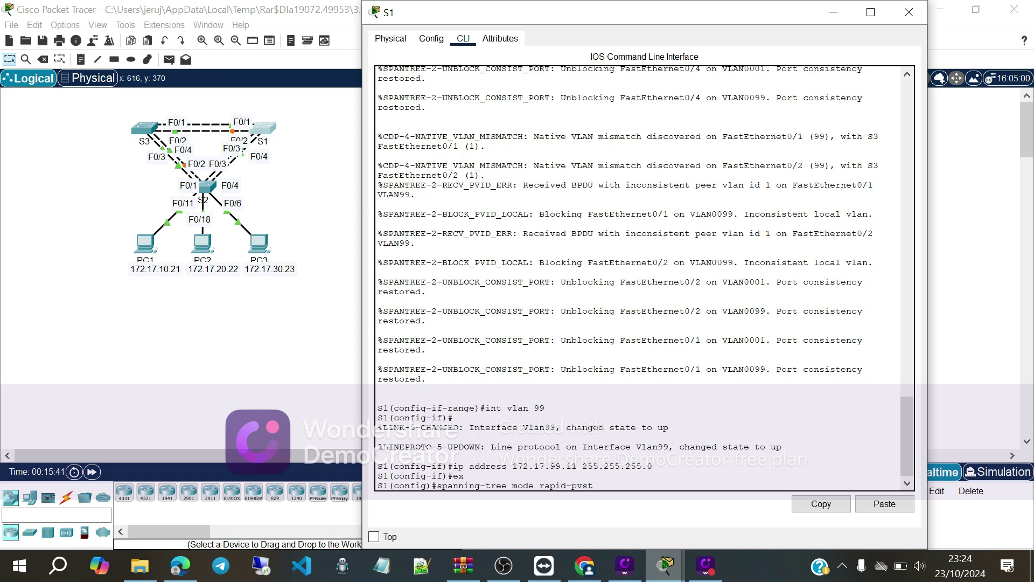
On switch S2, apply VLAN 99 address 172.17.99.12 255.255.255.0, leave the interface configuration and enter the rapid-pvst spanning-tree mode
click(211, 189)
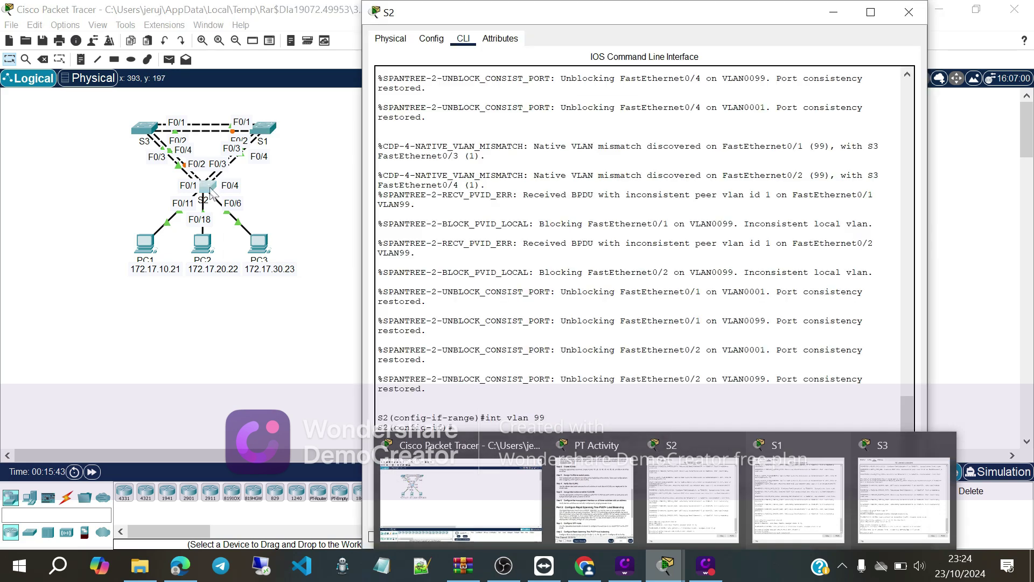
text(ip address 172.17.99.12 255.255.255.0)
key(Return)
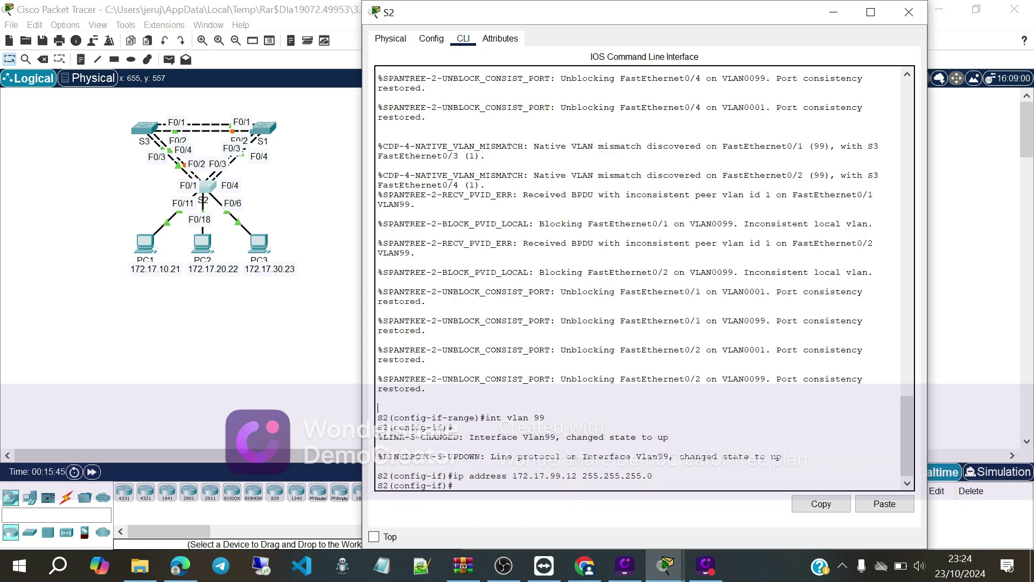
text(ex)
key(Return)
text(sp)
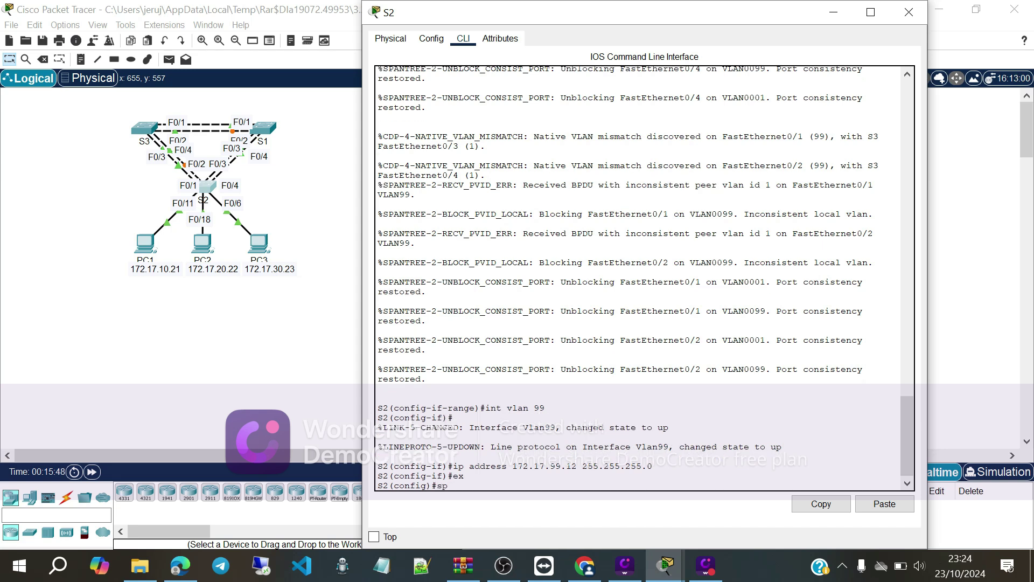
text(anning-tree mode rapid-pvst)
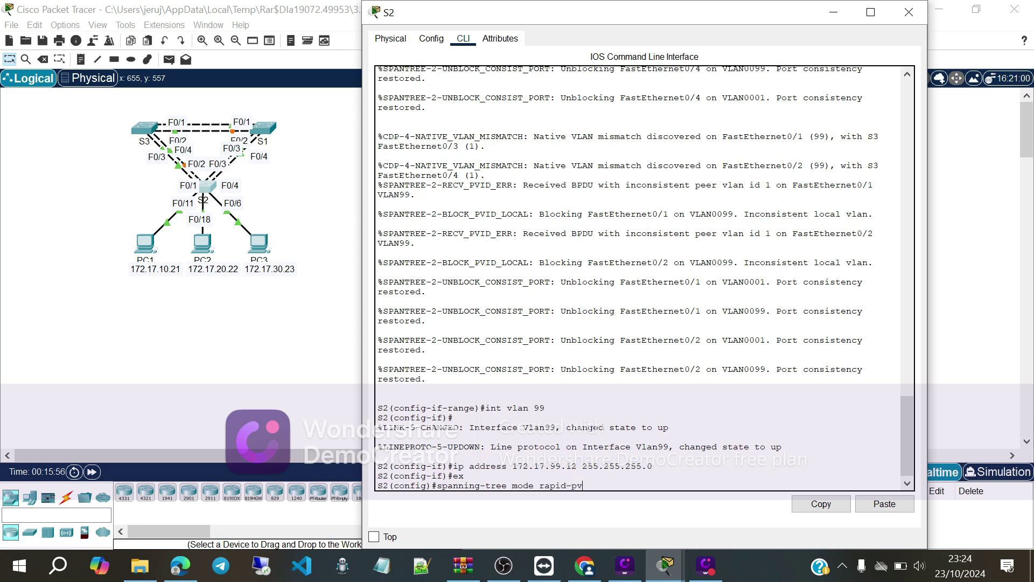
Leave the VLAN 99 interface configuration on switch S3 and enter the command setting its spanning-tree mode to rapid-pvst
click(143, 127)
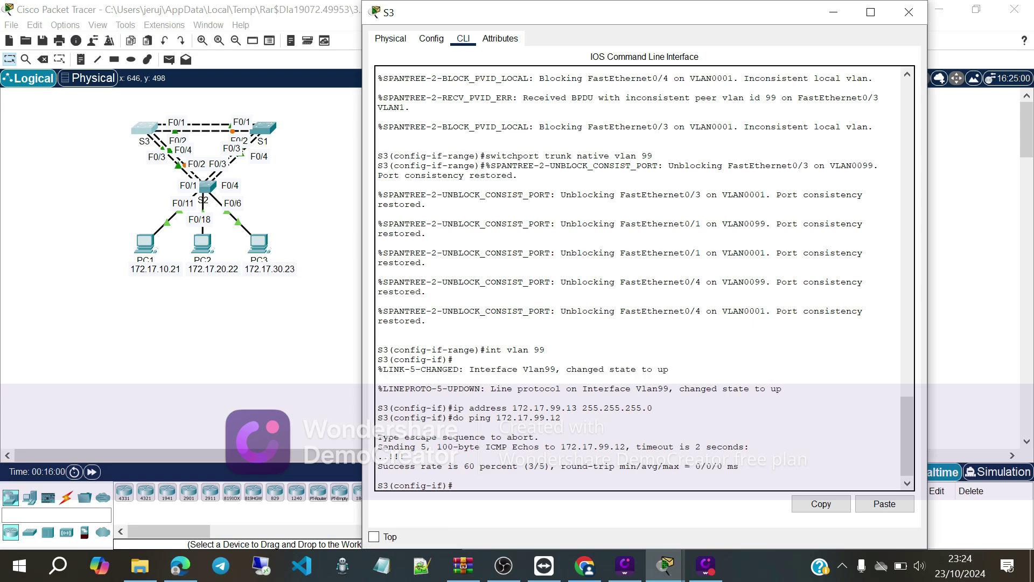
text(ex)
key(Return)
text(span)
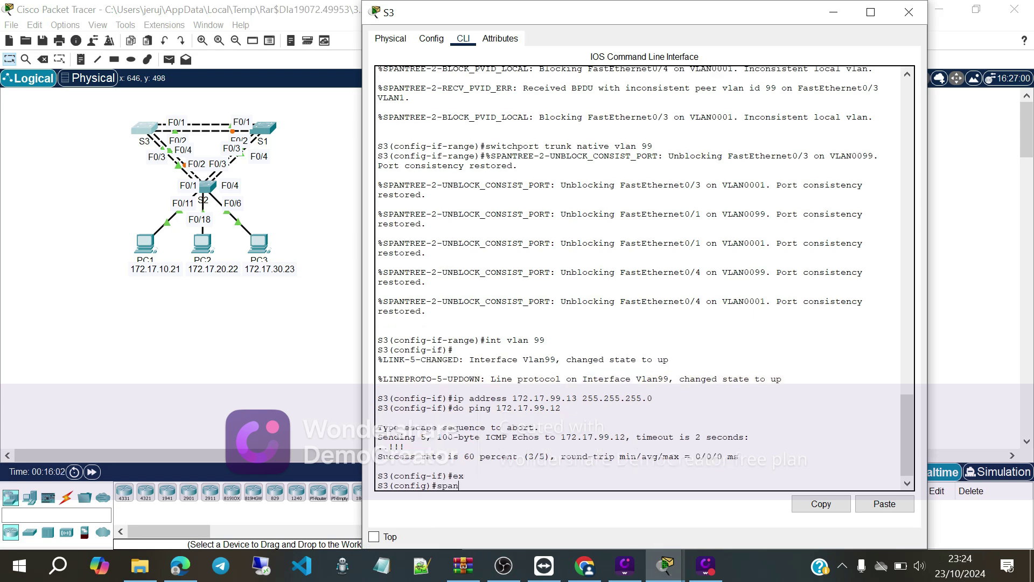
text(ning-tree mode rapid-pvst)
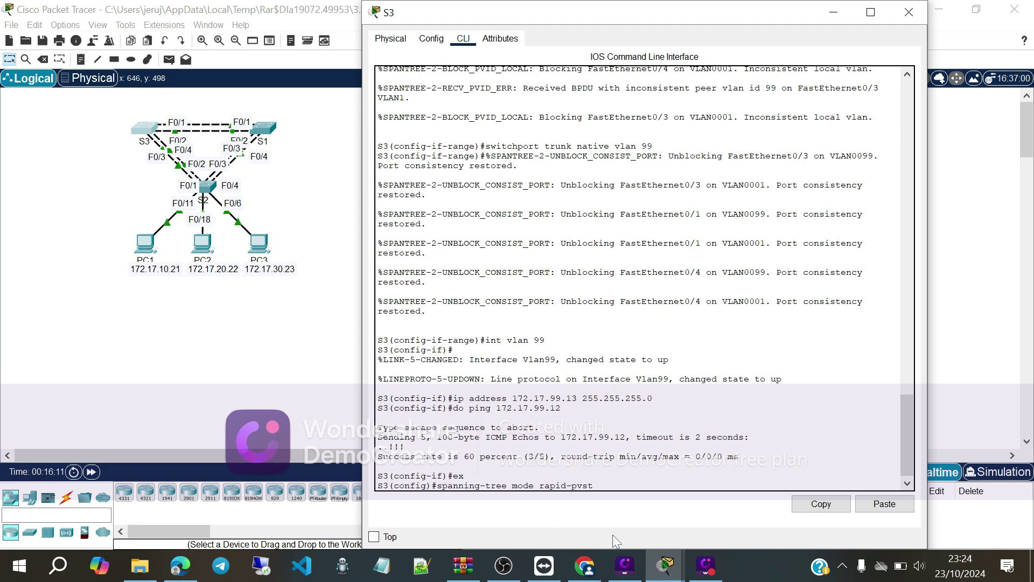
Consult the activity's load-balancing instructions and enter the command making switch S1 the primary root for VLANs 1, 10, 30, 50 and 70
mouse_move(663, 570)
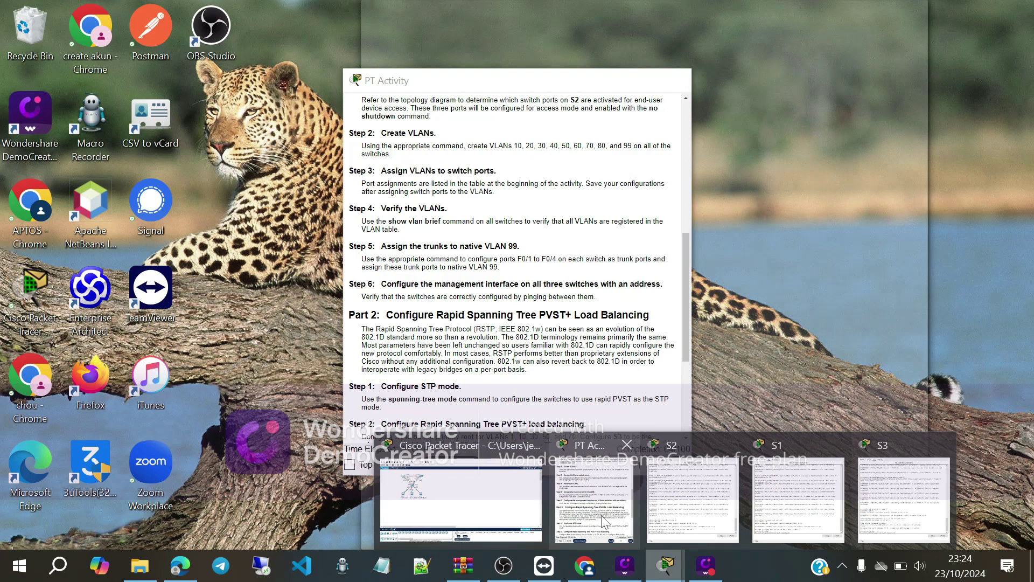
click(594, 499)
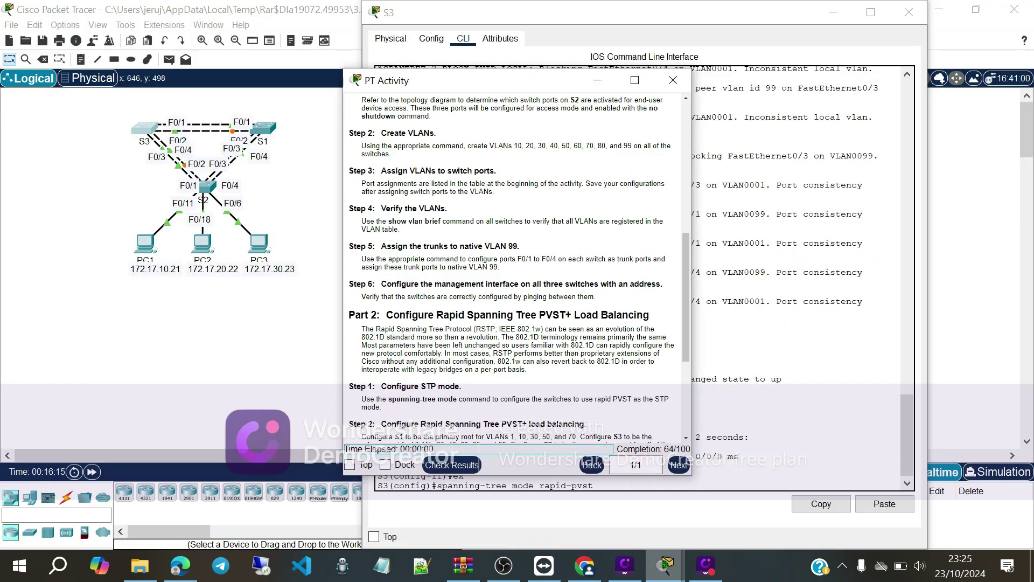
scroll(441, 428, down, 1)
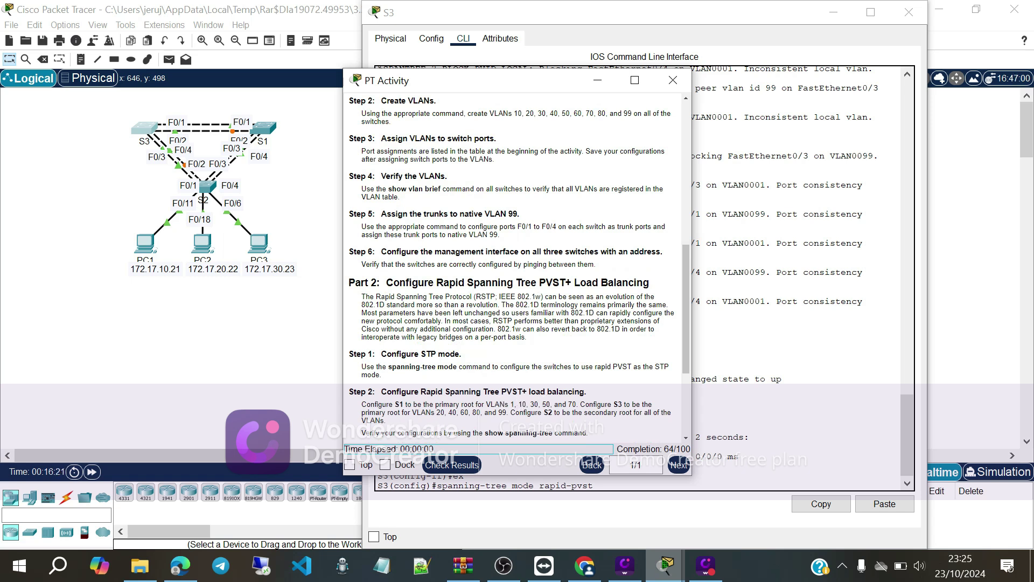
click(566, 479)
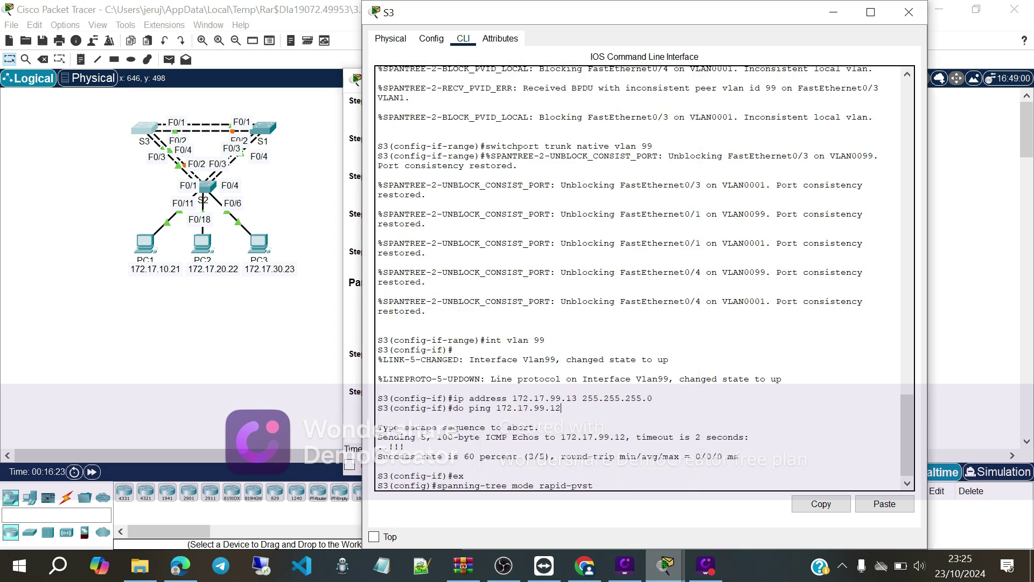
click(265, 128)
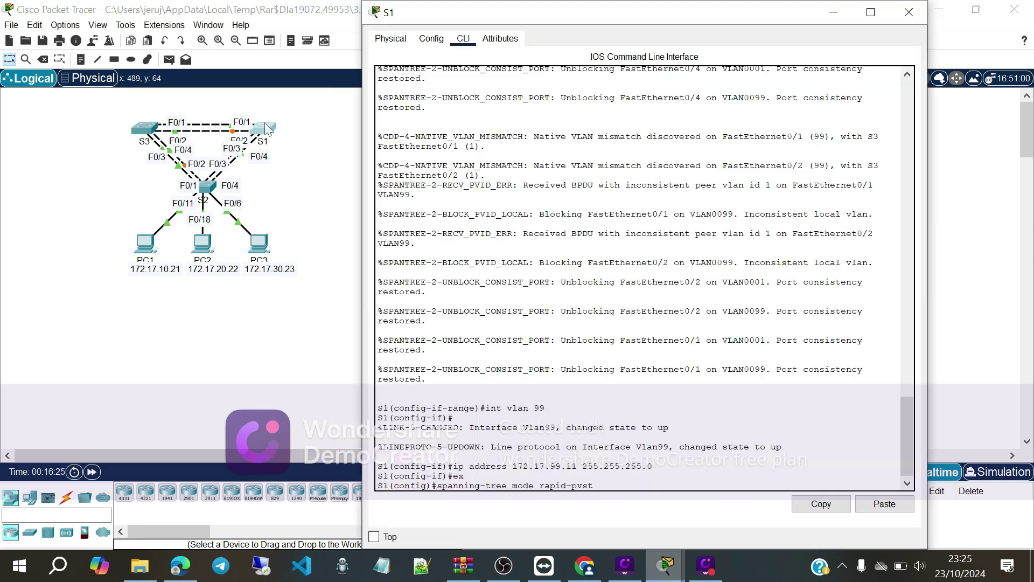
key(Return)
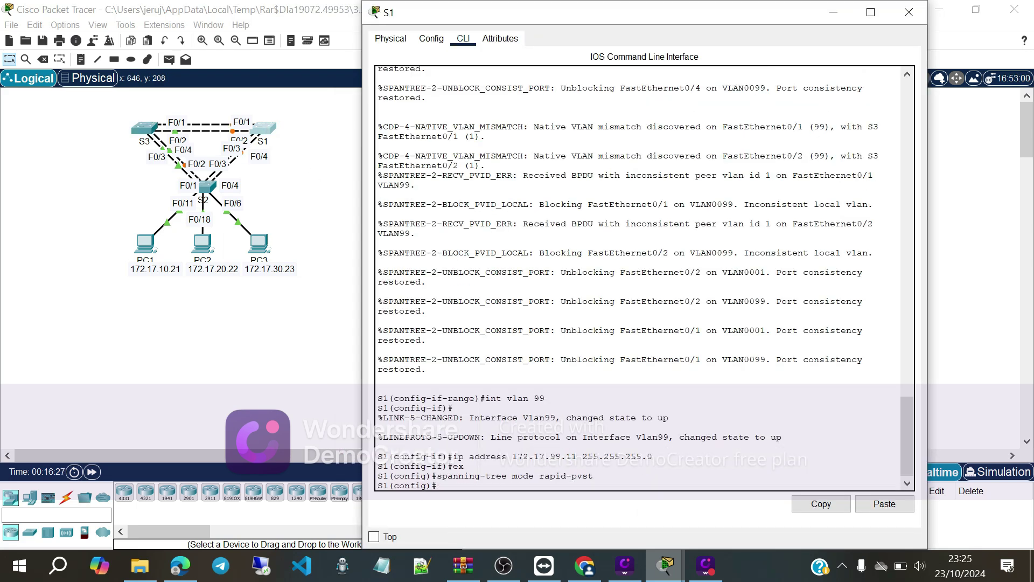
text(spanning-tree vlan 1,10,30,50,70)
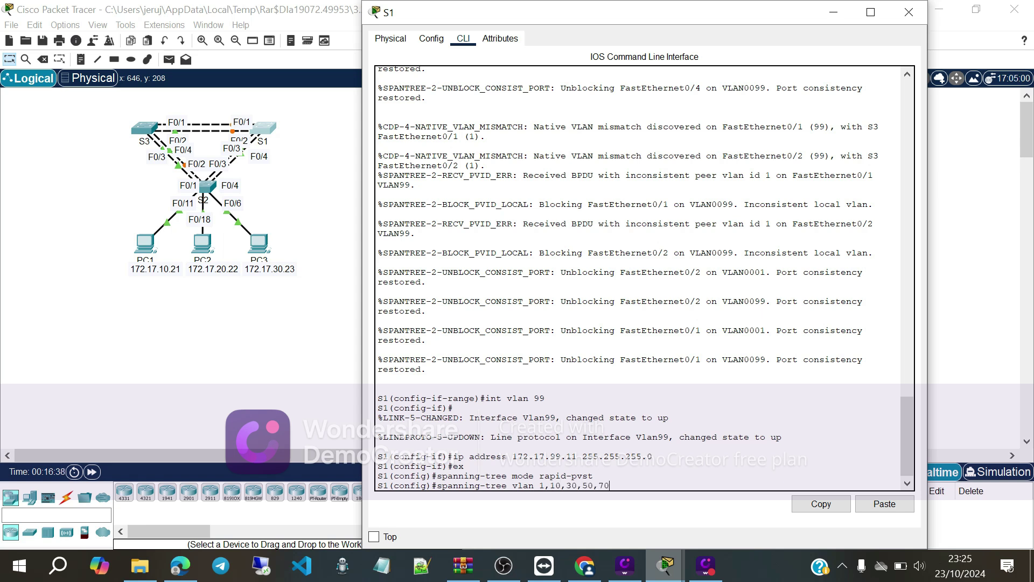
text( root primary)
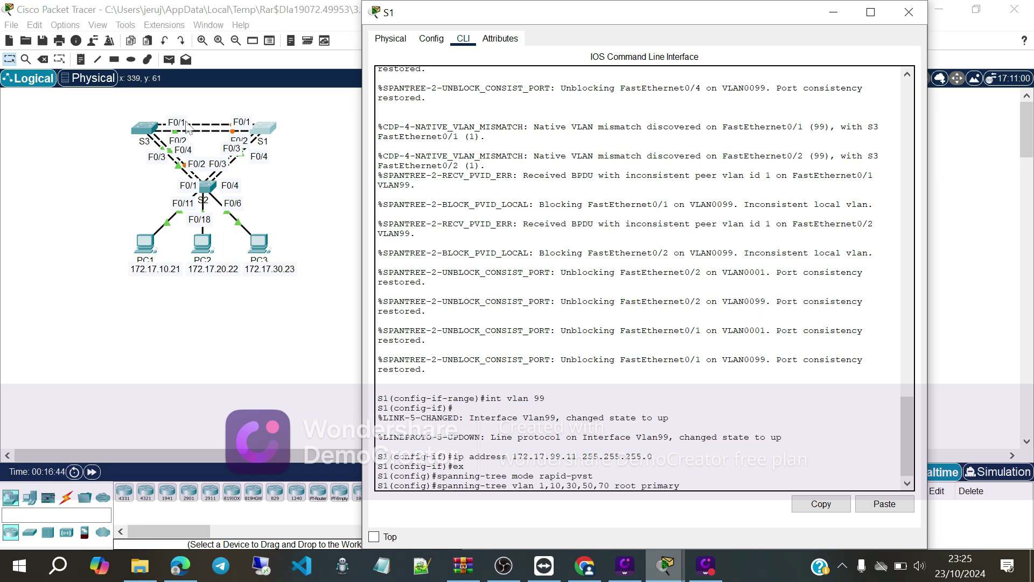
Apply the rapid-pvst mode on switch S2 and enter the secondary root command for VLANs 1, 10, 20, 30, 40, 50, 60, 70, 80 and 99
click(208, 188)
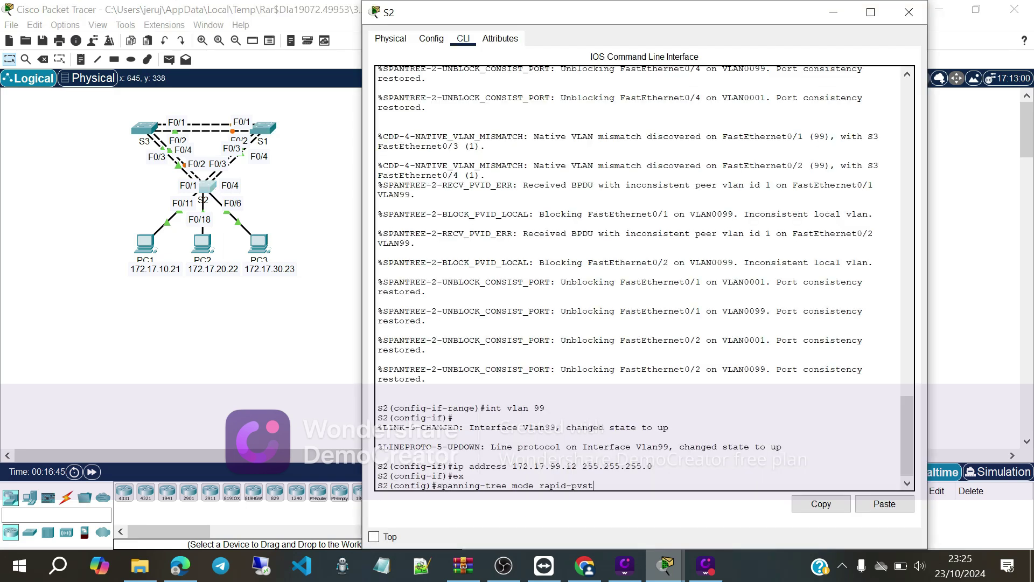
key(Return)
text(sp)
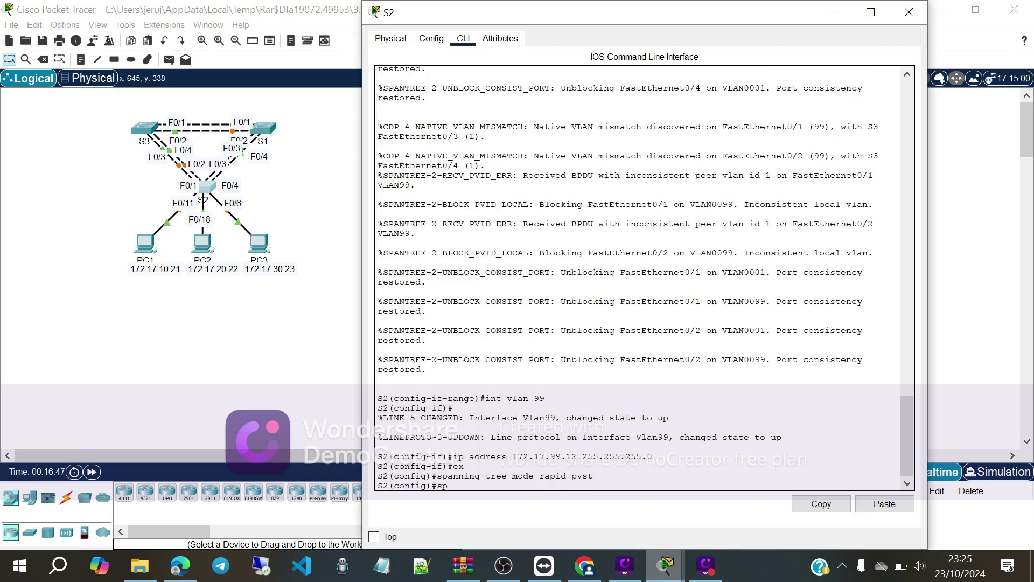
text(anning-tree vlan 1,10,20,30,40,50,60,7)
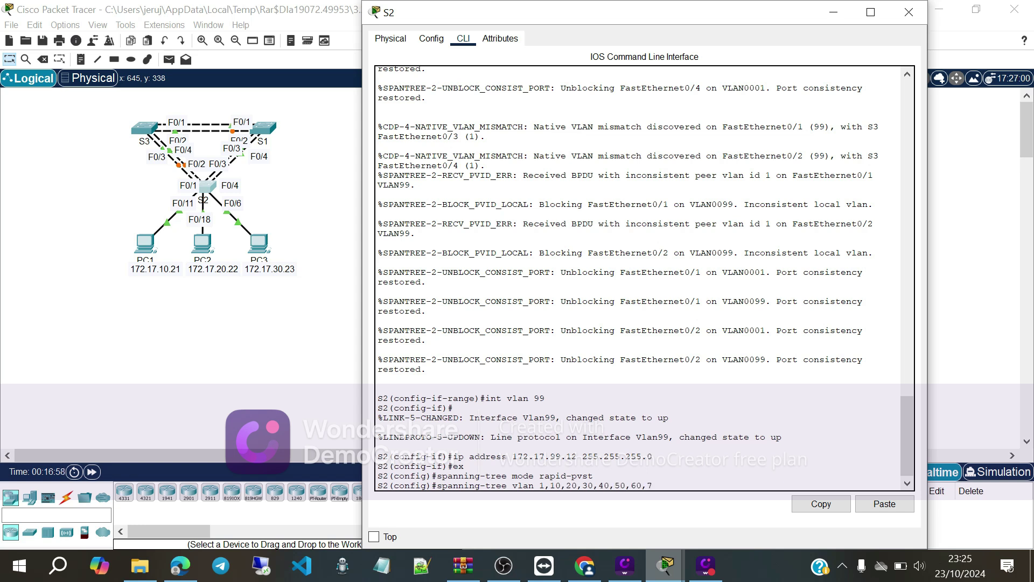
text(0,80,99 root secondary)
Apply the rapid-pvst mode on switch S3 and enter the primary root command for VLANs 20, 40, 60, 80 and 99
click(150, 132)
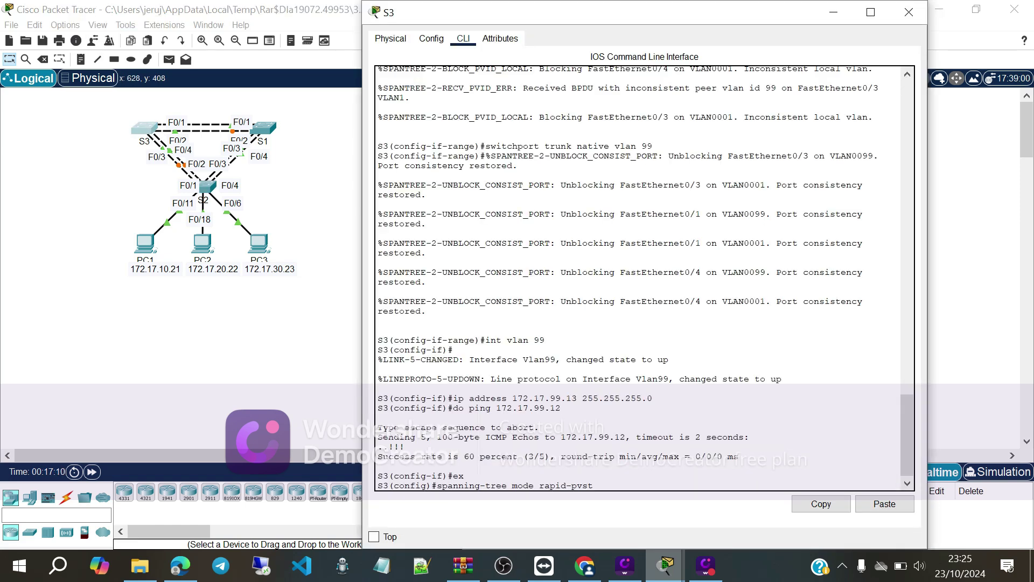
key(Return)
text(s)
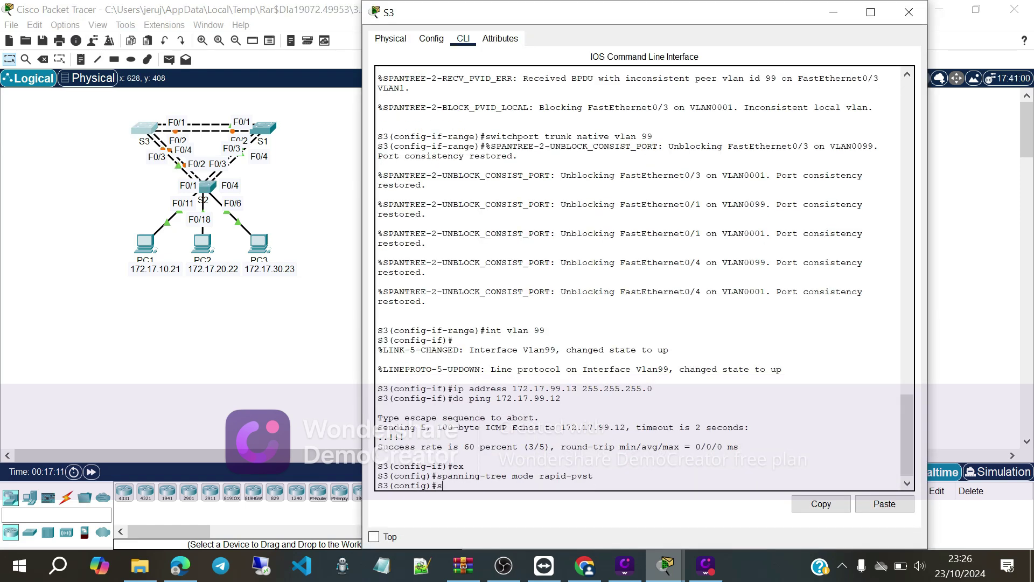
text(panning-tree)
text( c)
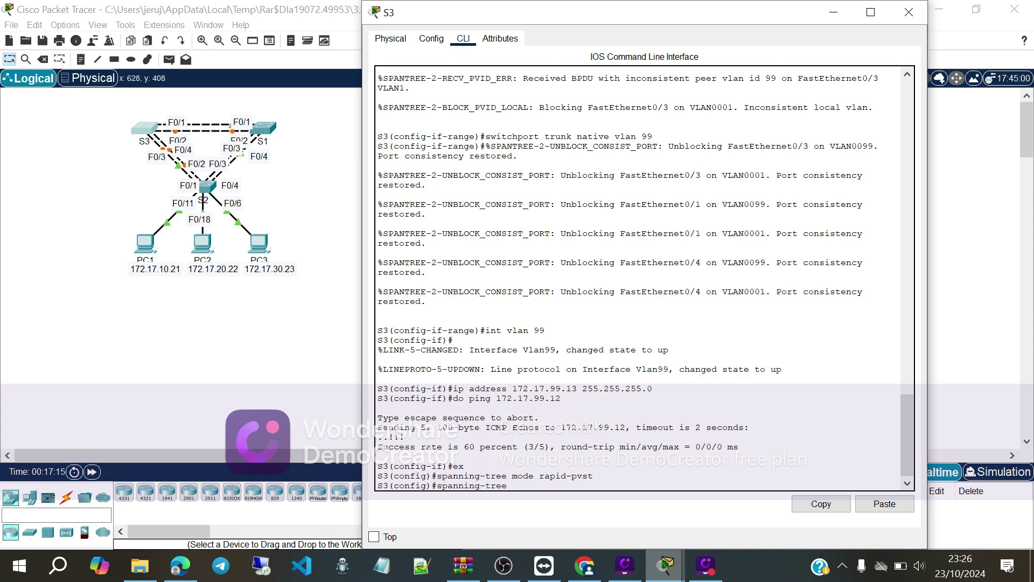
text(vlan 20,40,60,80,99 root primary)
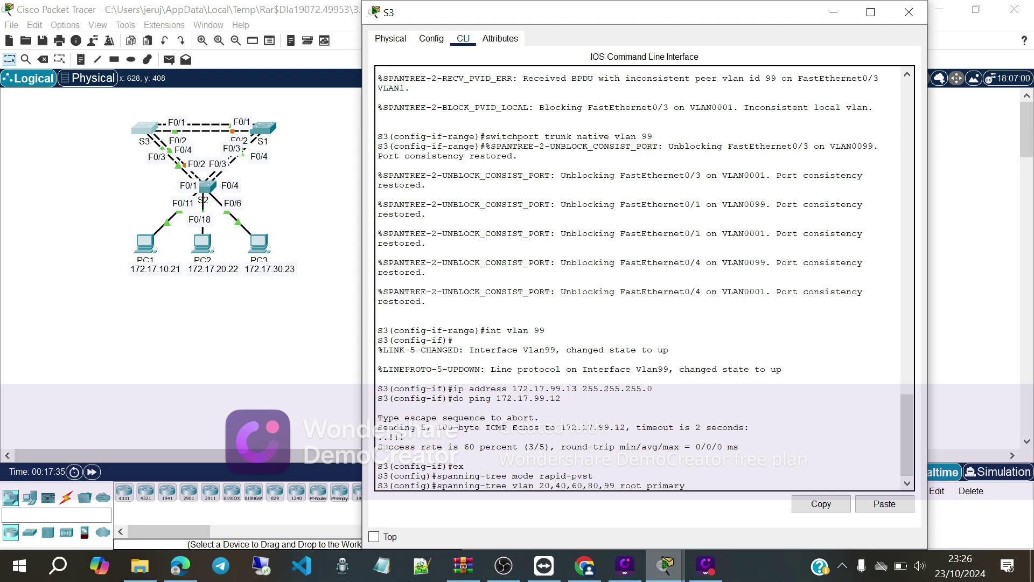
Apply the pending primary root command on switch S1 and display its spanning-tree status to verify the configuration
click(265, 128)
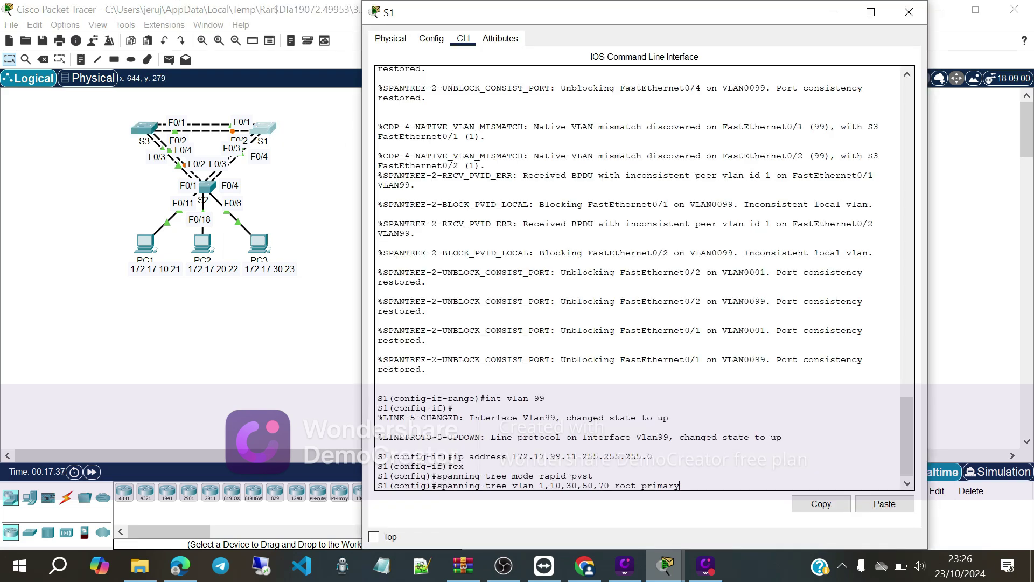
key(Return)
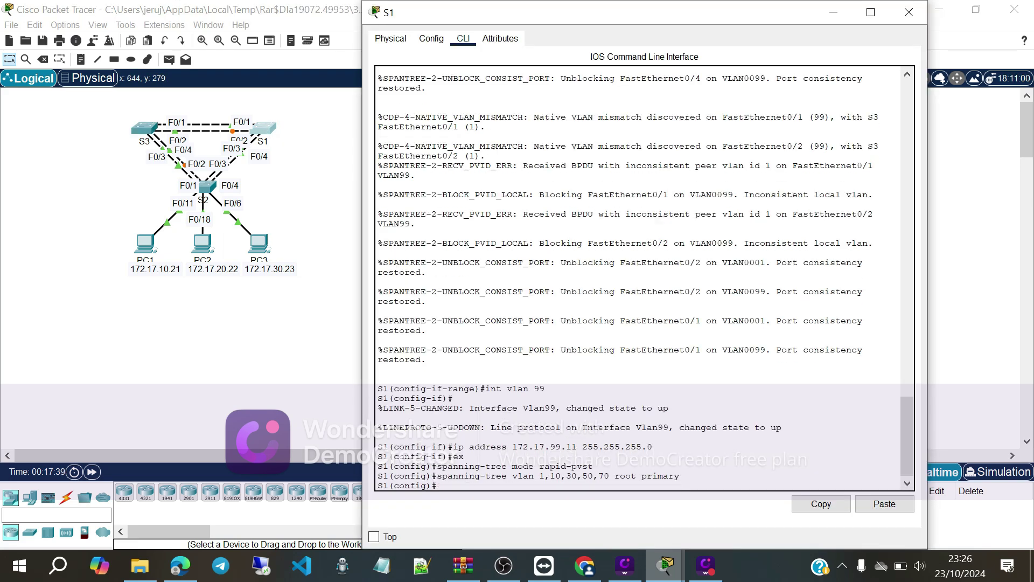
text(do sh)
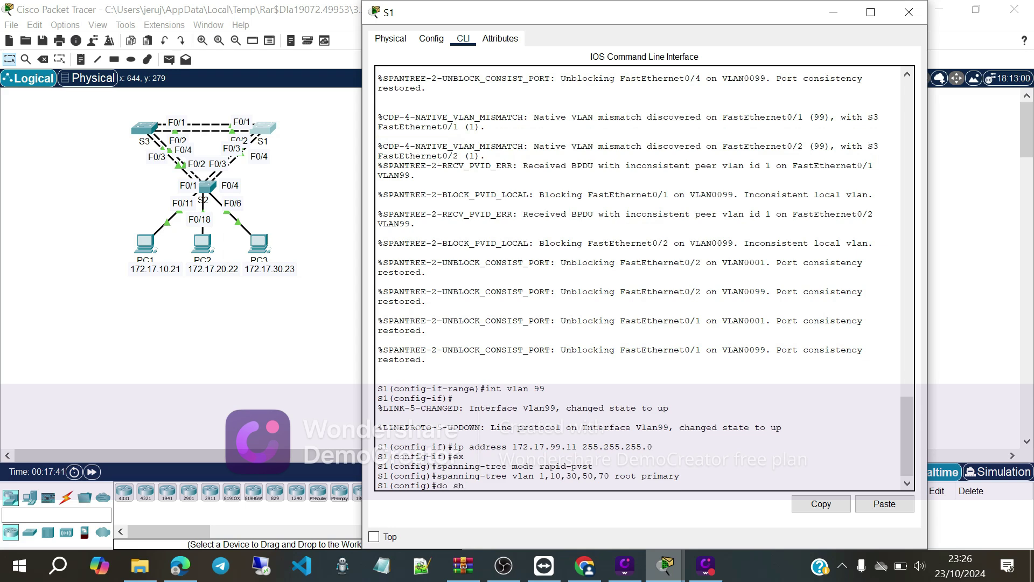
text(ow spanning-tree)
key(Return)
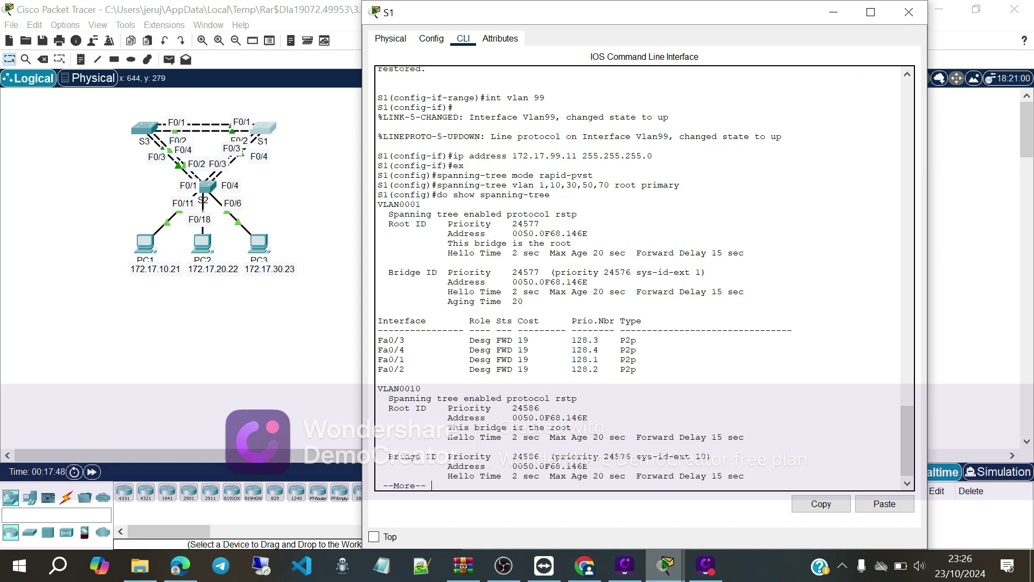
Apply the pending secondary root command on switch S2 and display its spanning-tree status to verify the configuration
click(208, 185)
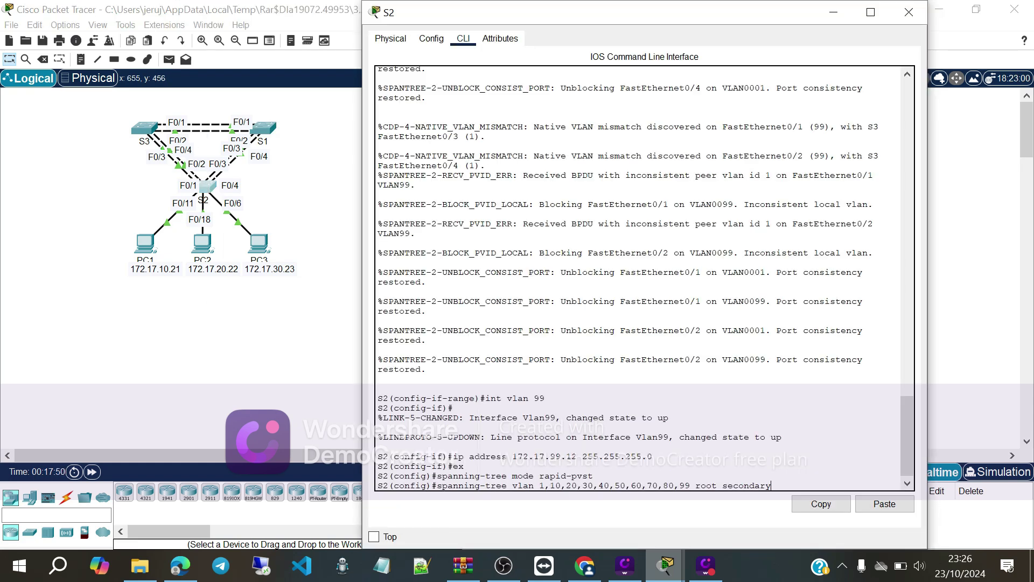
key(Return)
text(do)
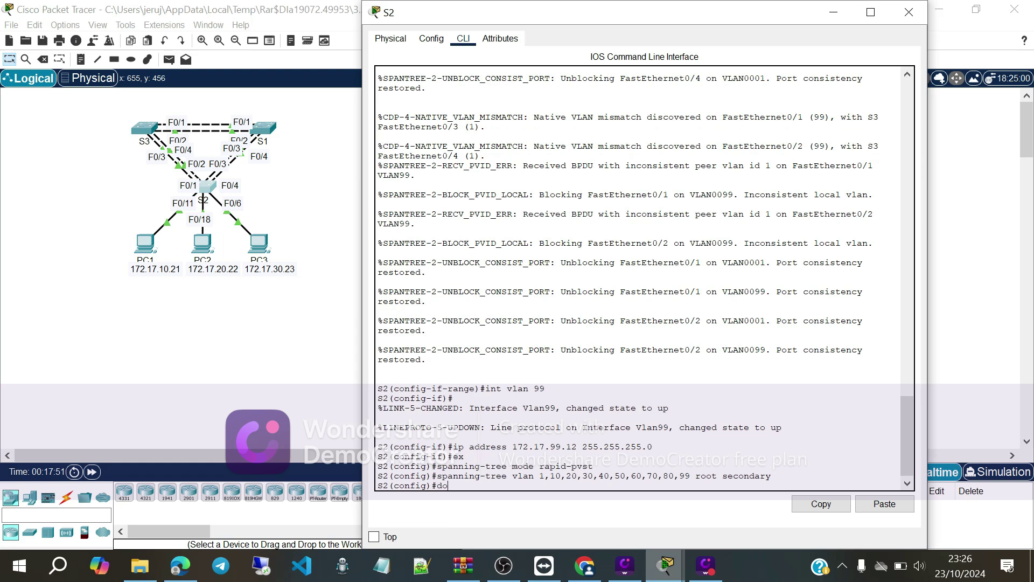
text( show spanning-tree)
key(Return)
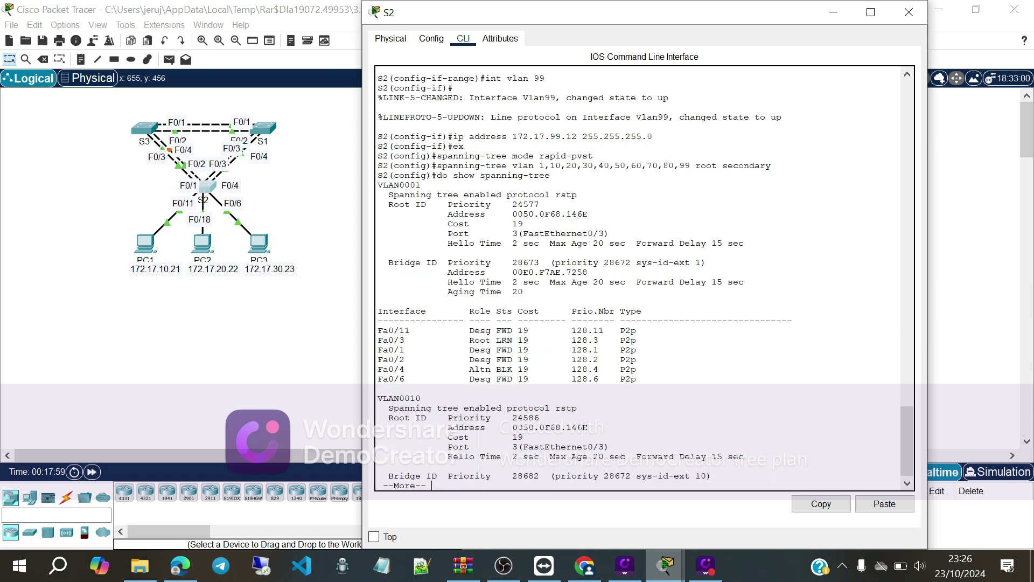
Apply the pending primary root command on switch S3 and display its spanning-tree status to verify the configuration
click(143, 131)
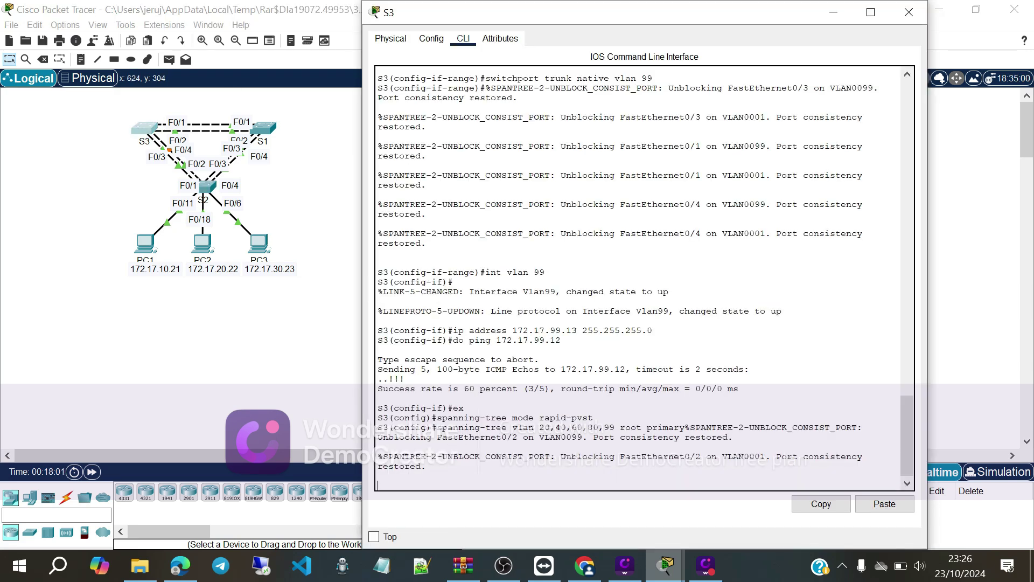
key(Return)
text(do)
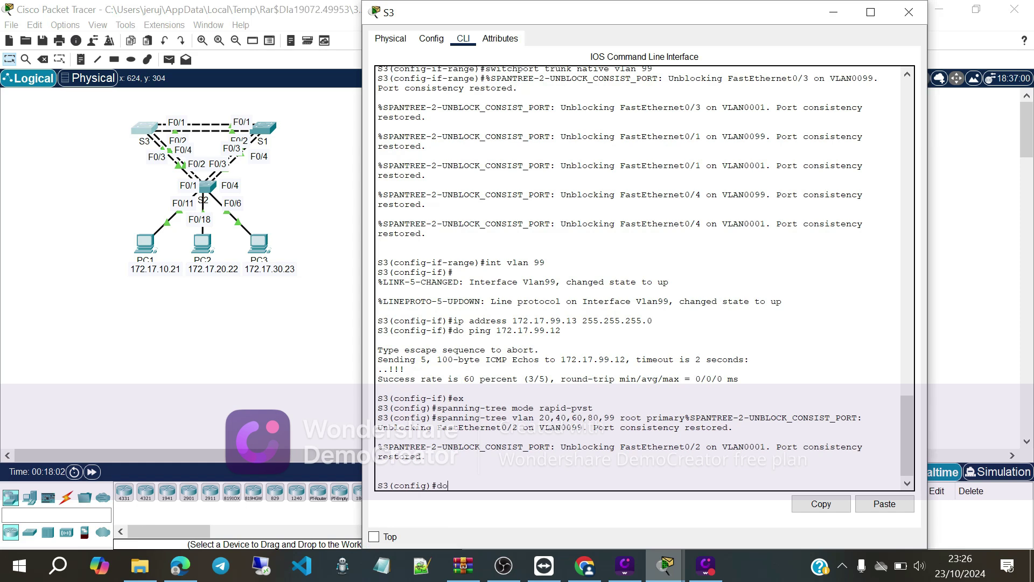
text( show spanning-tree)
key(Return)
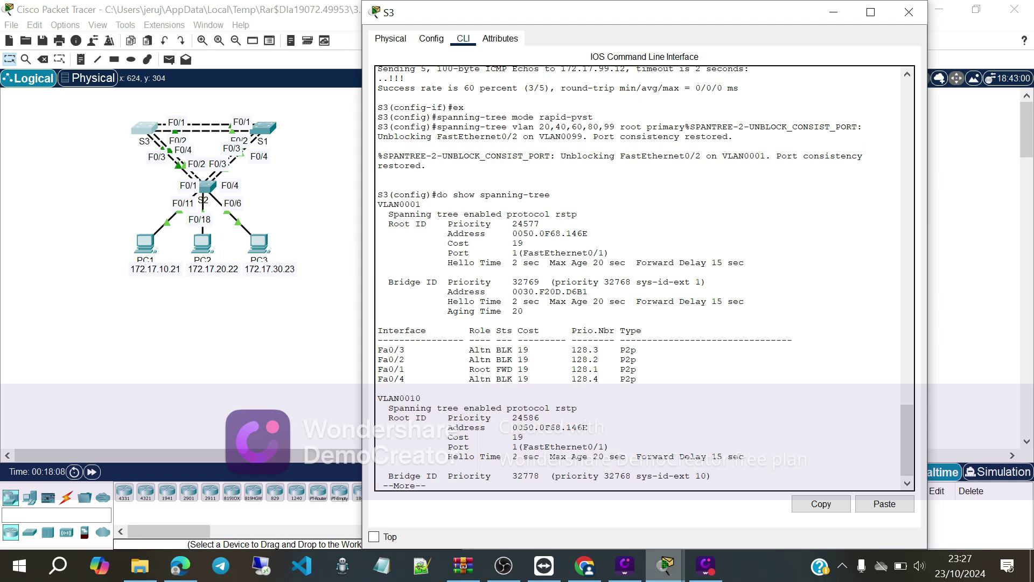
Read the activity's Part 3 instructions on configuring PortFast on switch S2
mouse_move(181, 565)
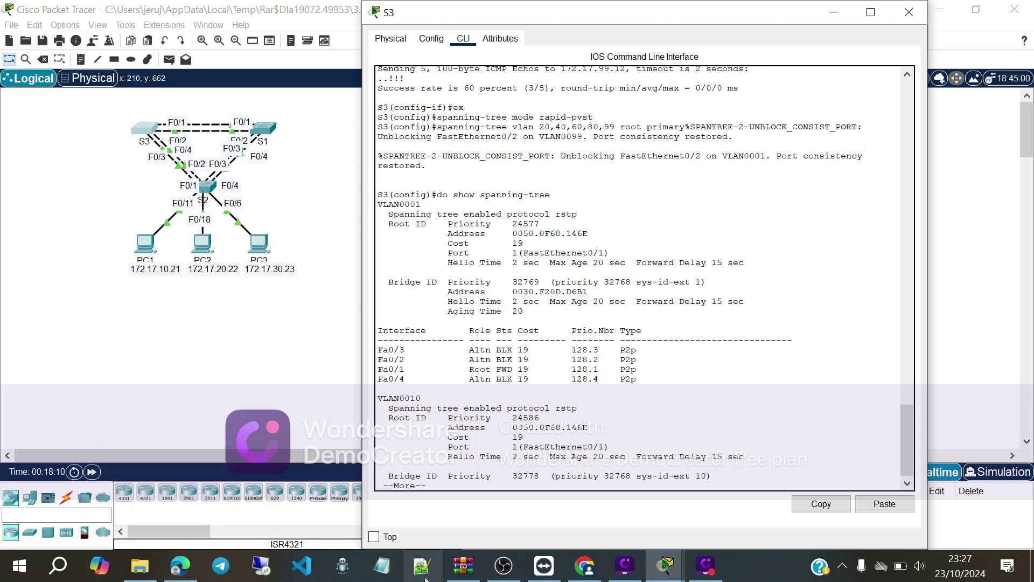
click(668, 493)
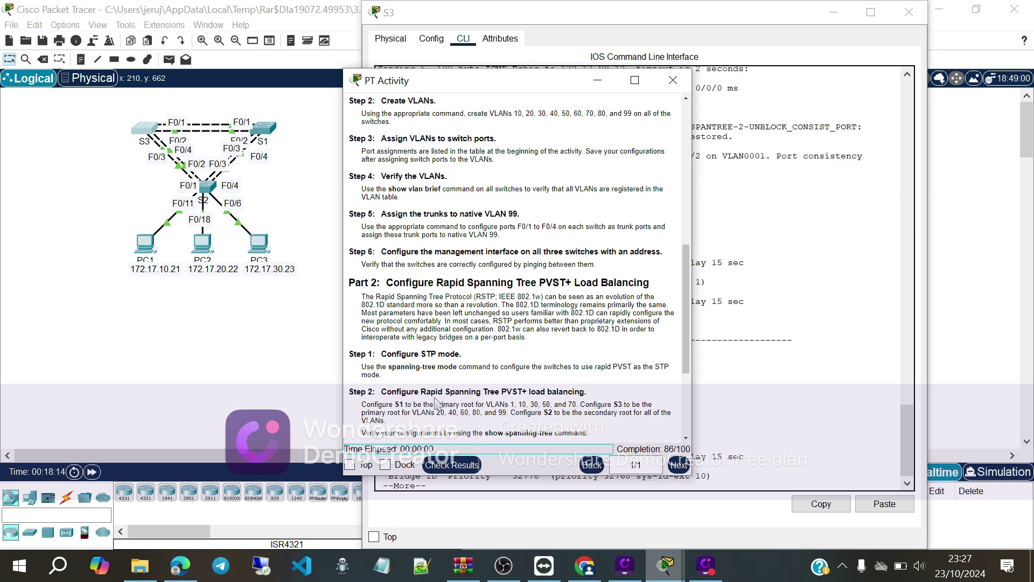
scroll(436, 403, down, 2)
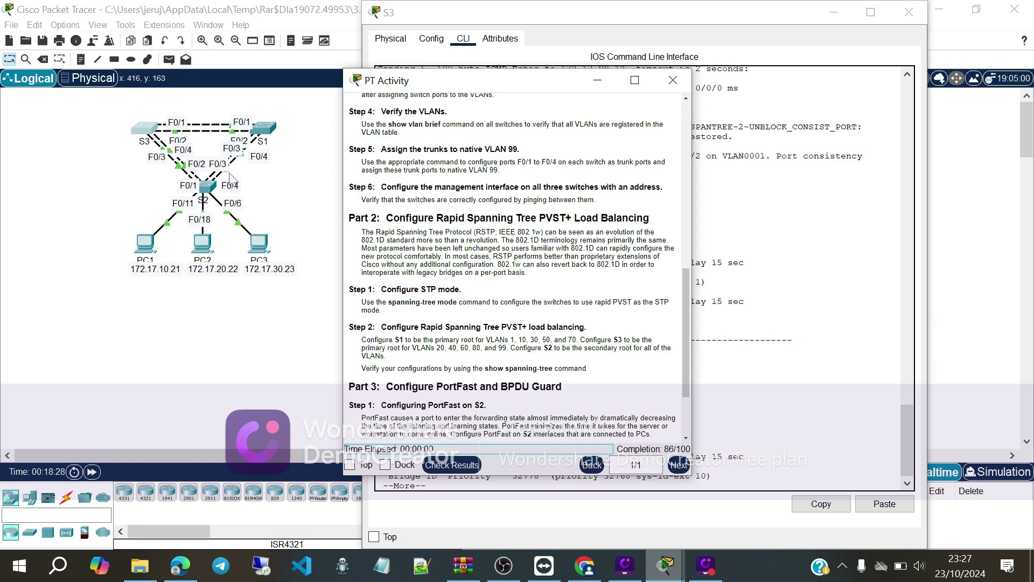
Page through the rest of switch S2's spanning-tree output to examine every VLAN and return to the configuration prompt
click(209, 186)
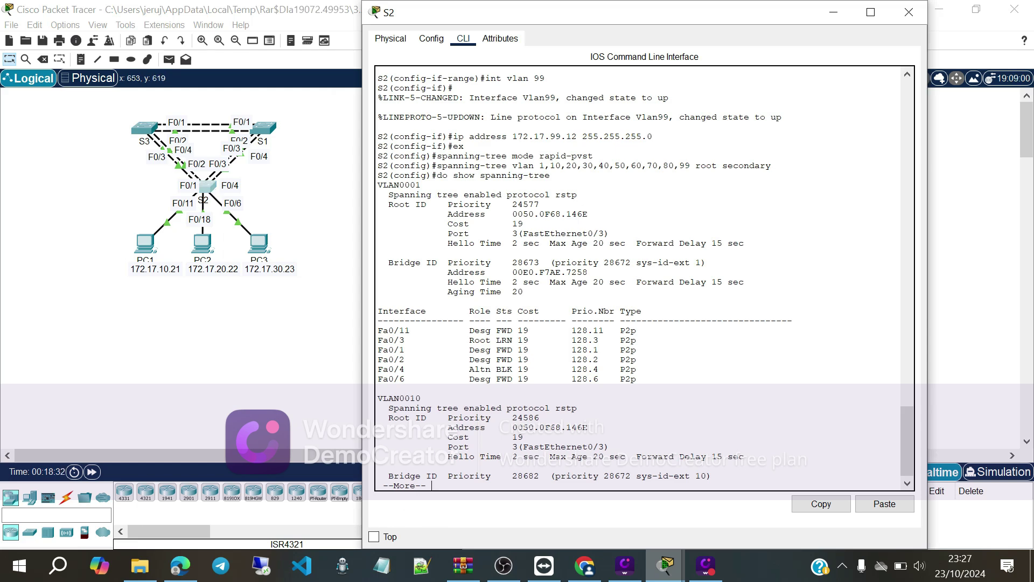
key(space)
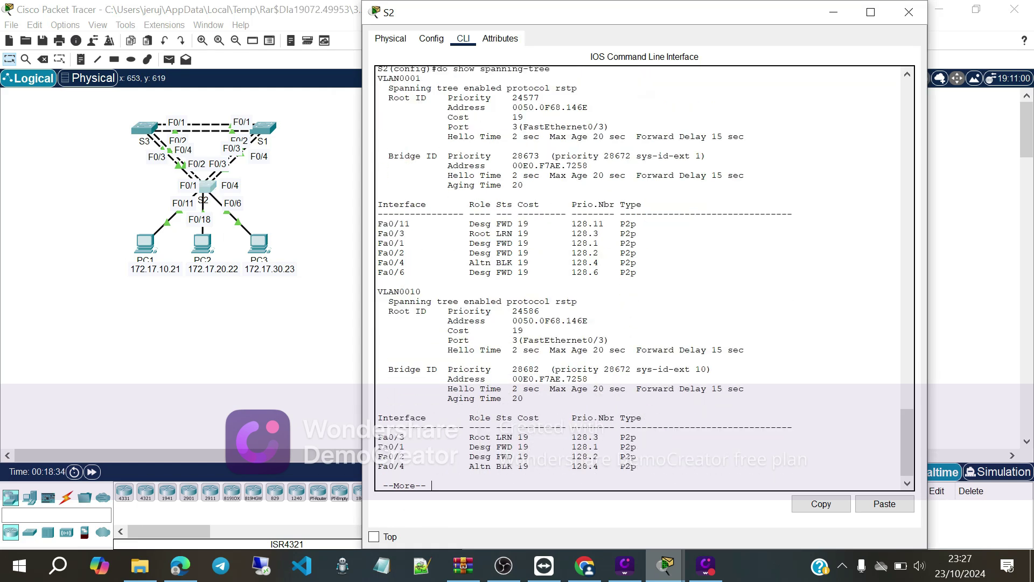
key(space)
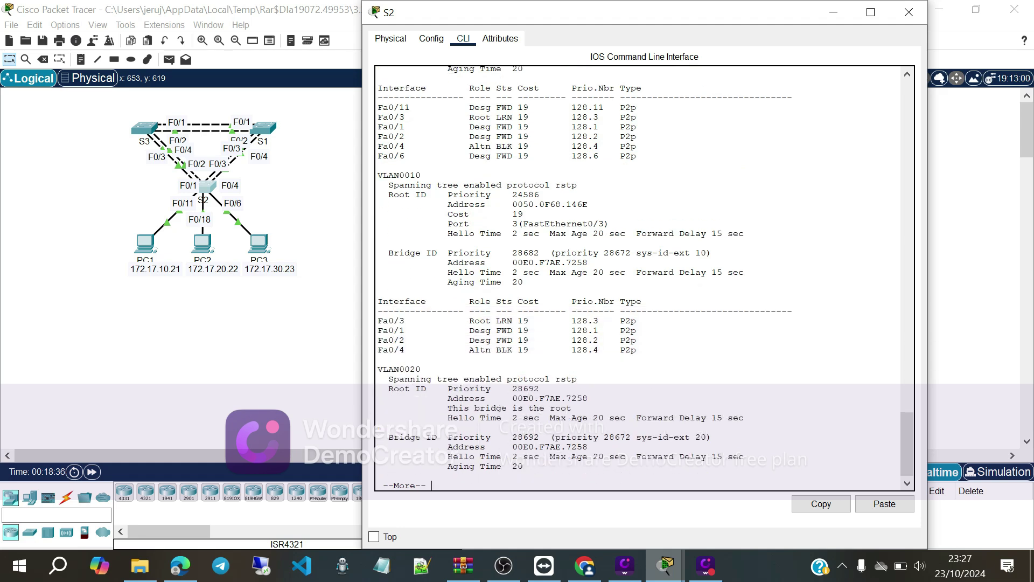
key(space)
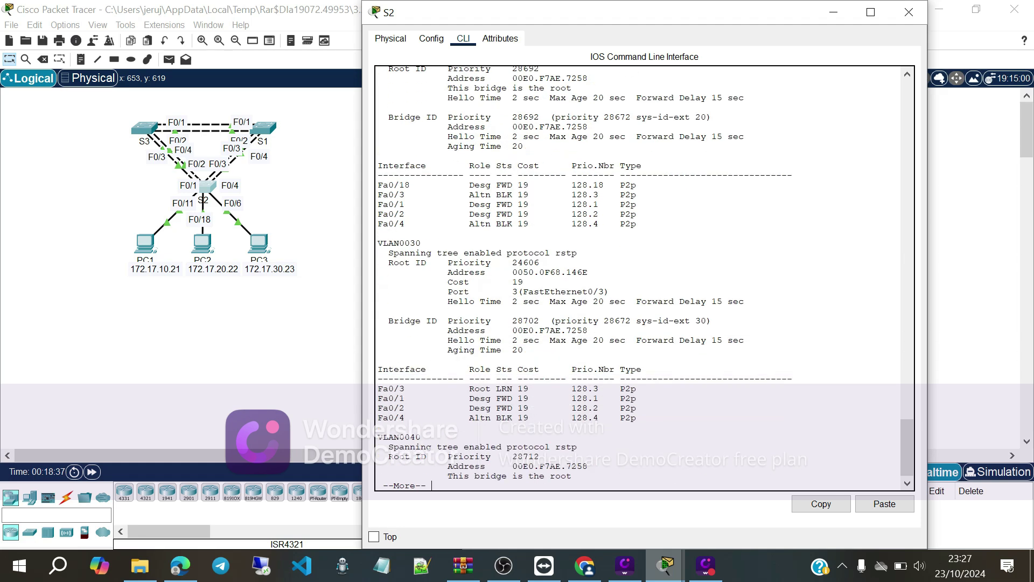
key(space)
key(space)
key(space)
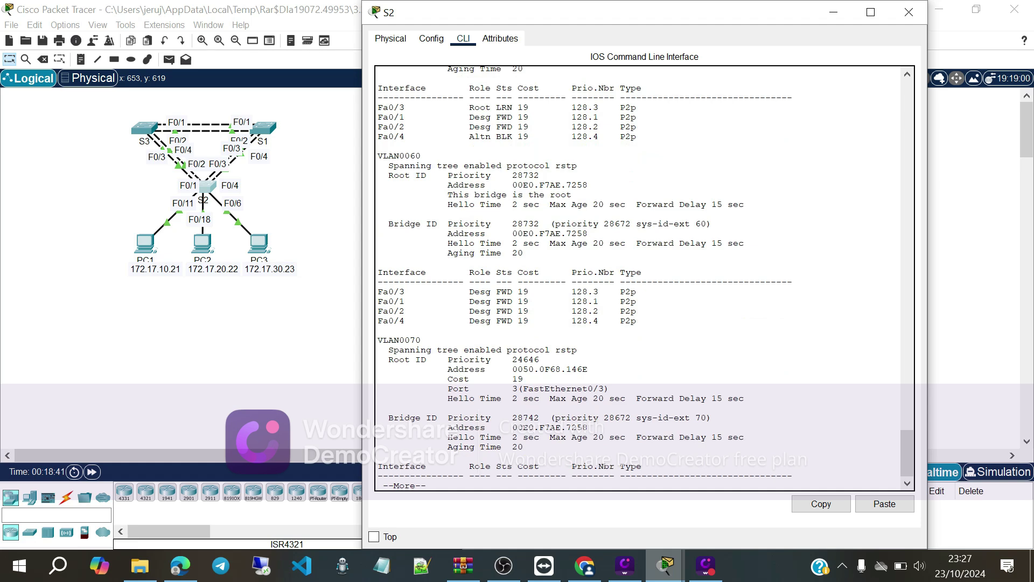
key(Return)
key(Return)
key(Return)
key(Return)
key(Return)
key(Return)
key(Return)
key(Return)
key(Return)
key(Return)
key(Return)
key(Return)
key(Return)
key(Return)
key(Return)
key(Return)
key(Return)
key(Return)
key(Return)
key(Return)
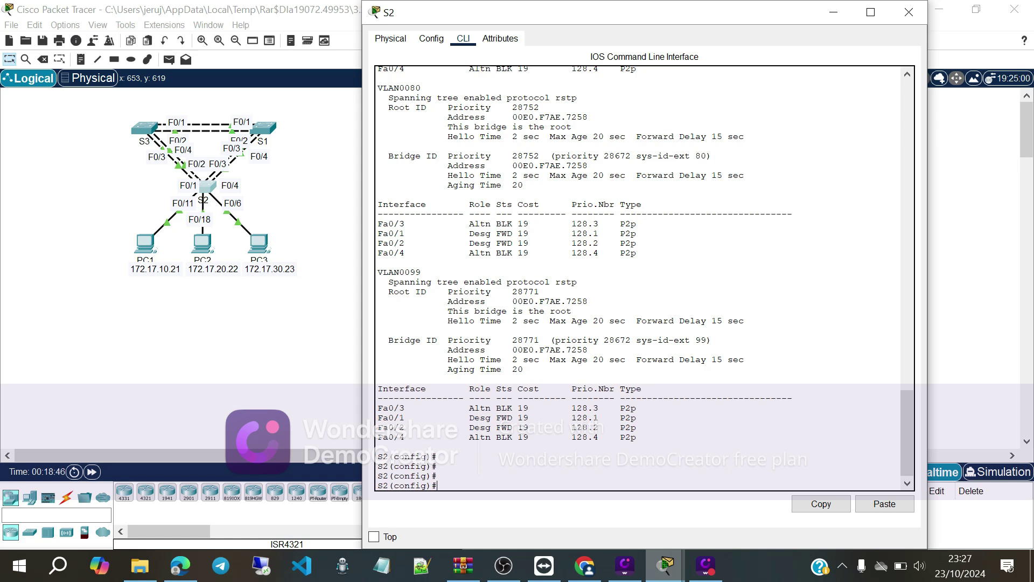
Enable PortFast on switch S2's PC-facing interface range f0/6,f0/18,f0/11 with the spanning-tree portfast command
text(int range)
text( f0/)
text(6,f0)
text(/)
text(18)
text(,f0.)
text(11)
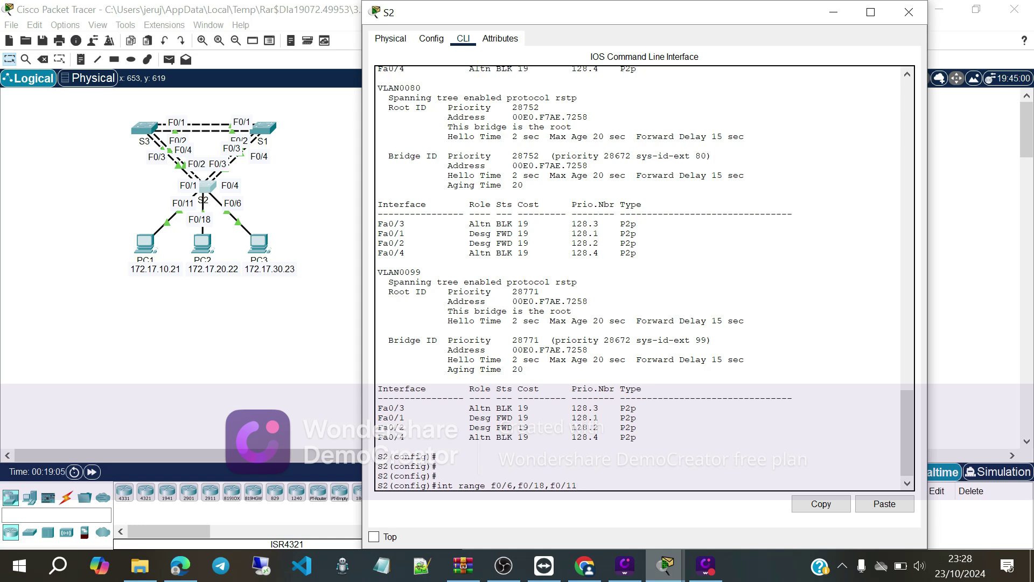
key(Return)
text(span)
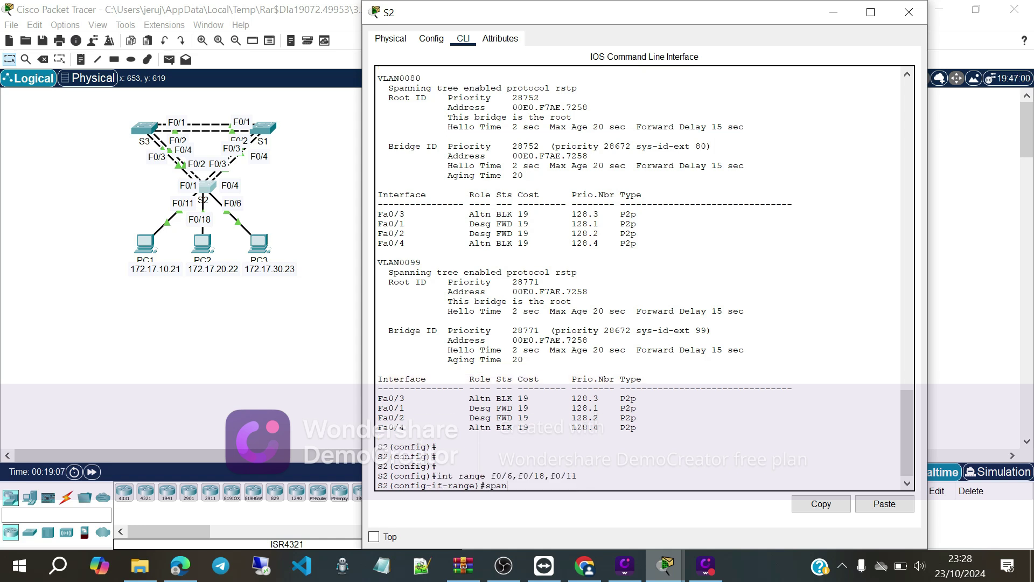
text(ning)
key(BackSpace)
key(BackSpace)
key(BackSpace)
text(-tree portfast)
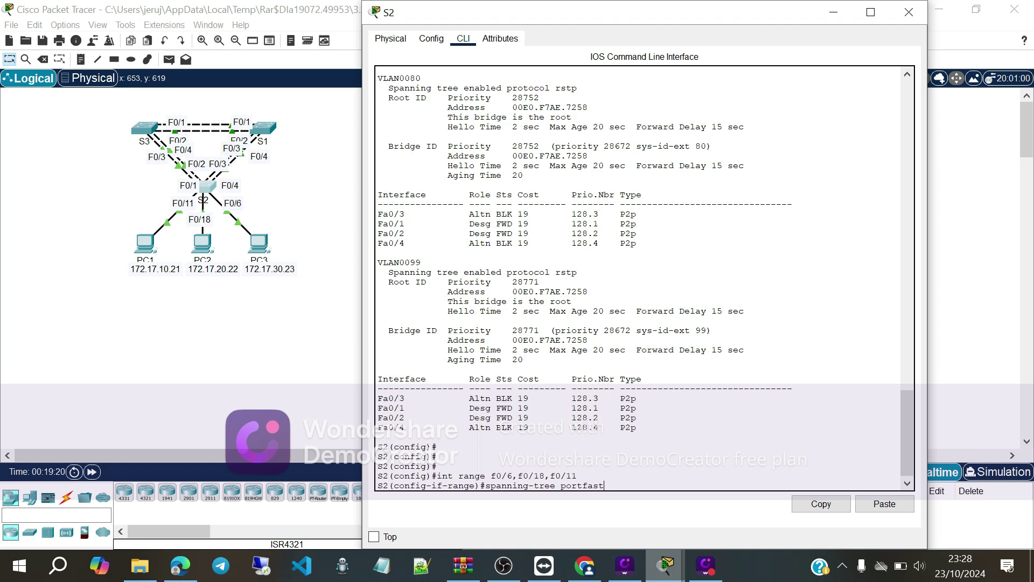
click(665, 576)
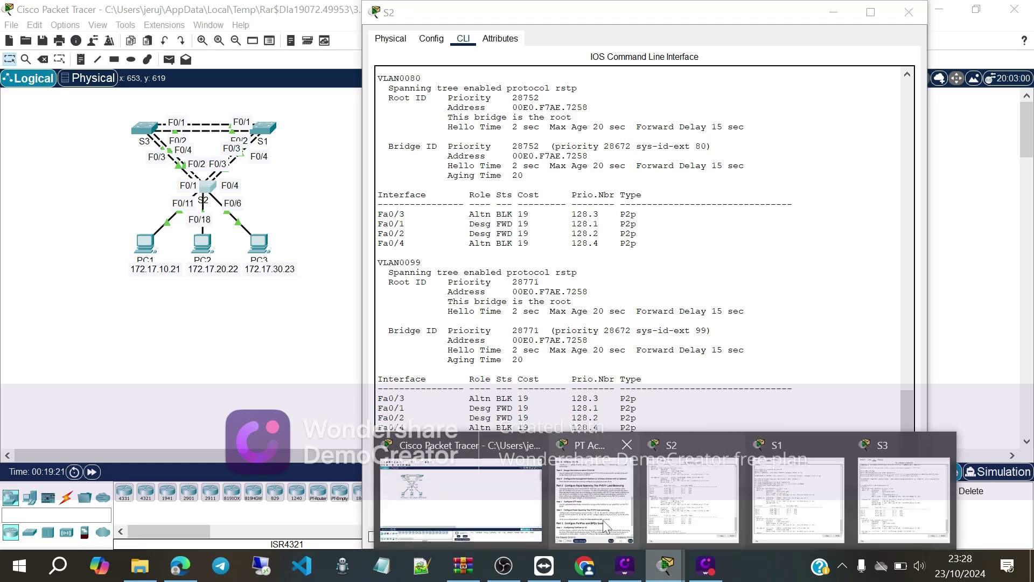
click(602, 480)
scroll(512, 269, down, 3)
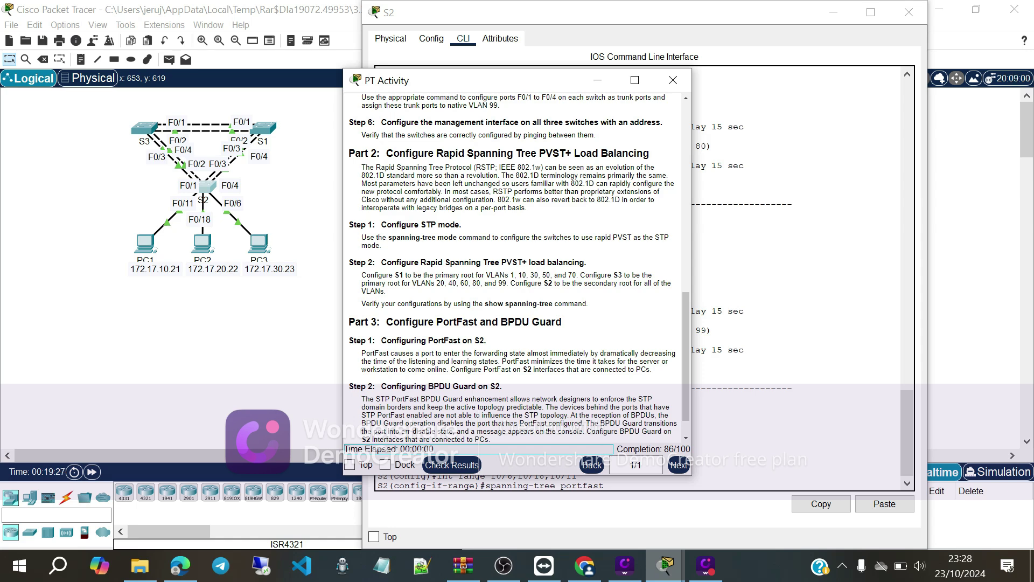
key(alt+Tab)
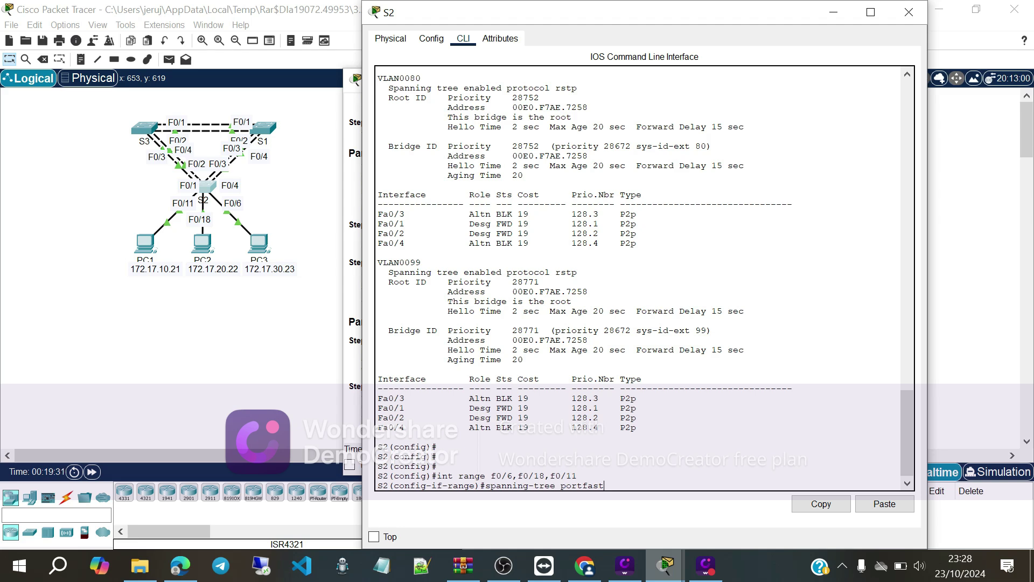
key(Return)
Enable BPDU Guard on the same S2 interface range with spanning-tree bpduguard enable, checking the activity's Part 3 instructions
text(s)
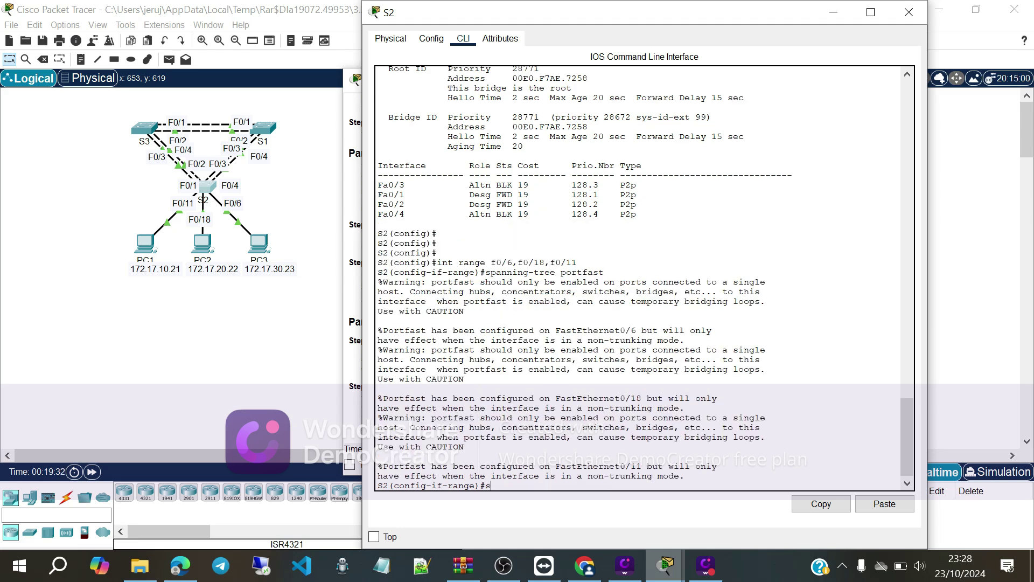
text(panning-tree bpduguard enable)
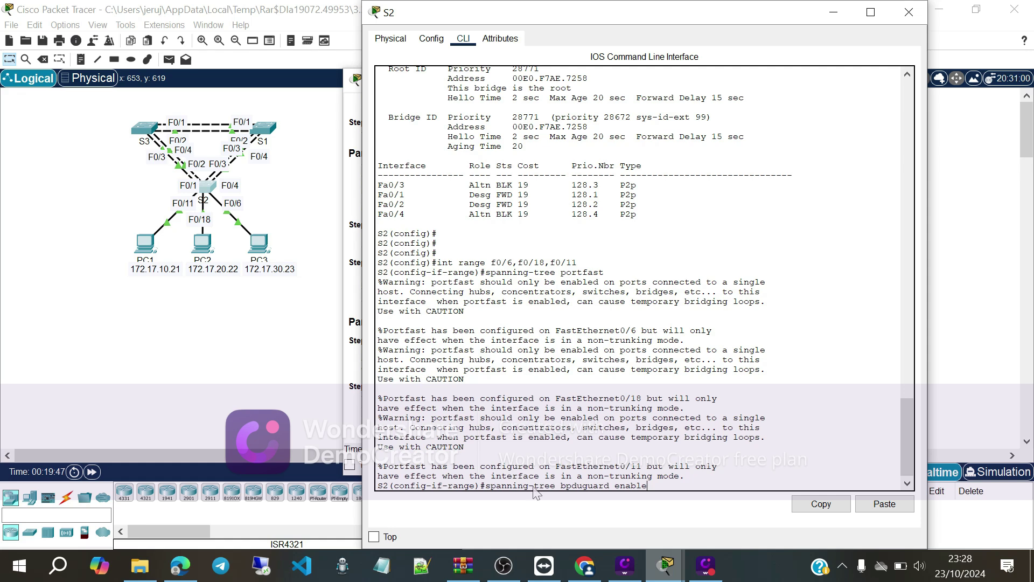
mouse_move(670, 570)
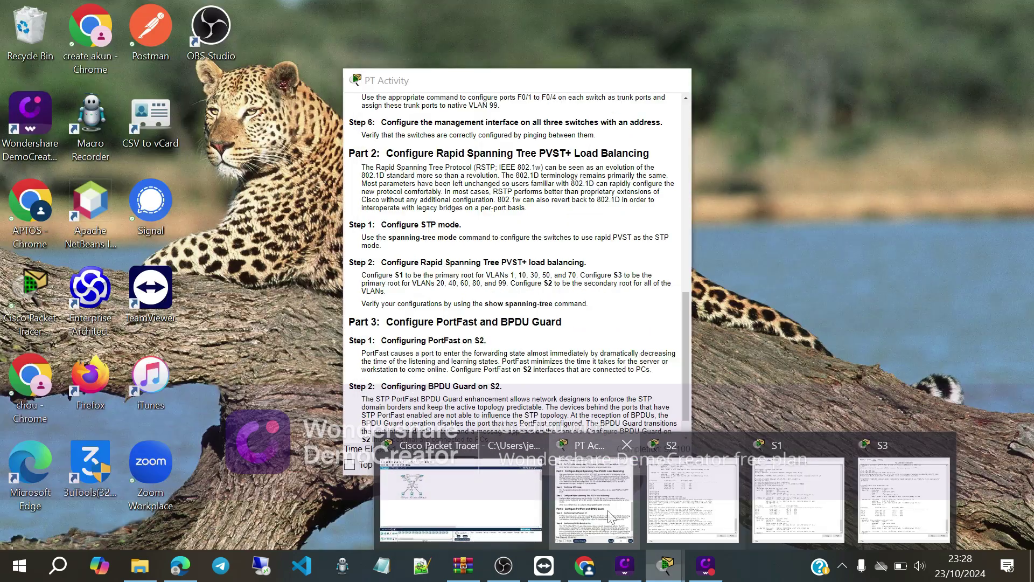
click(594, 495)
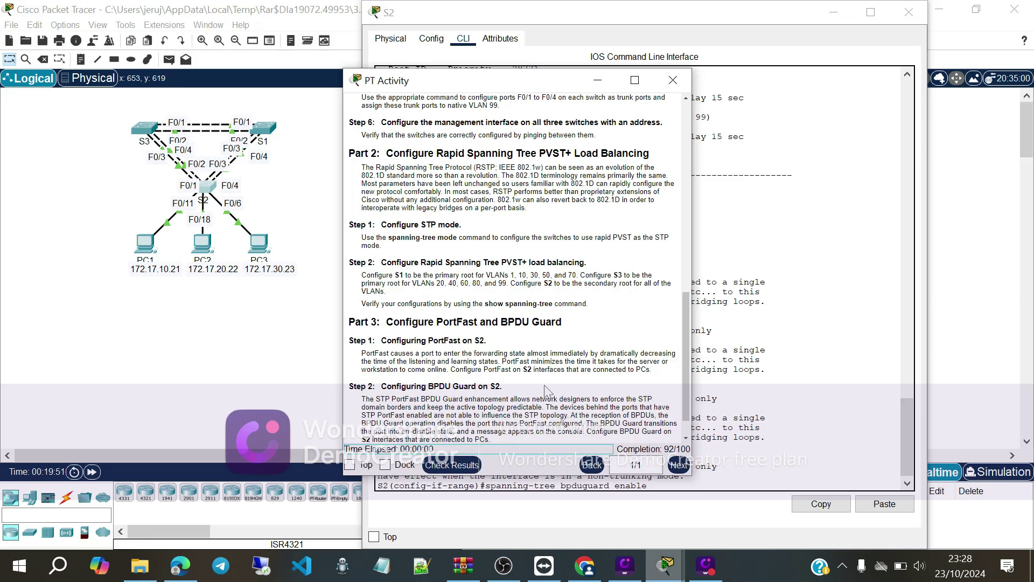
scroll(549, 391, down, 1)
scroll(514, 267, down, 1)
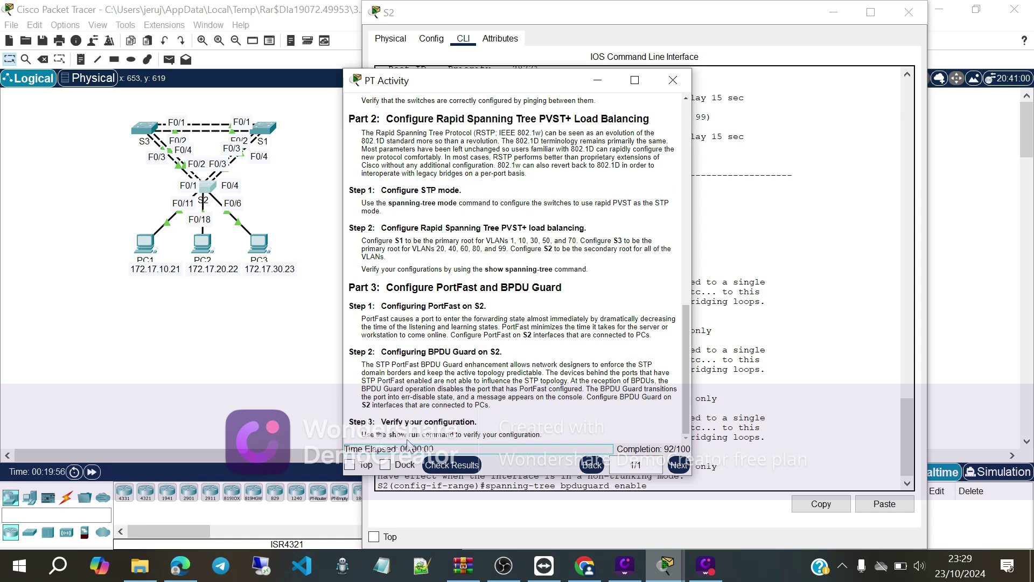
click(718, 466)
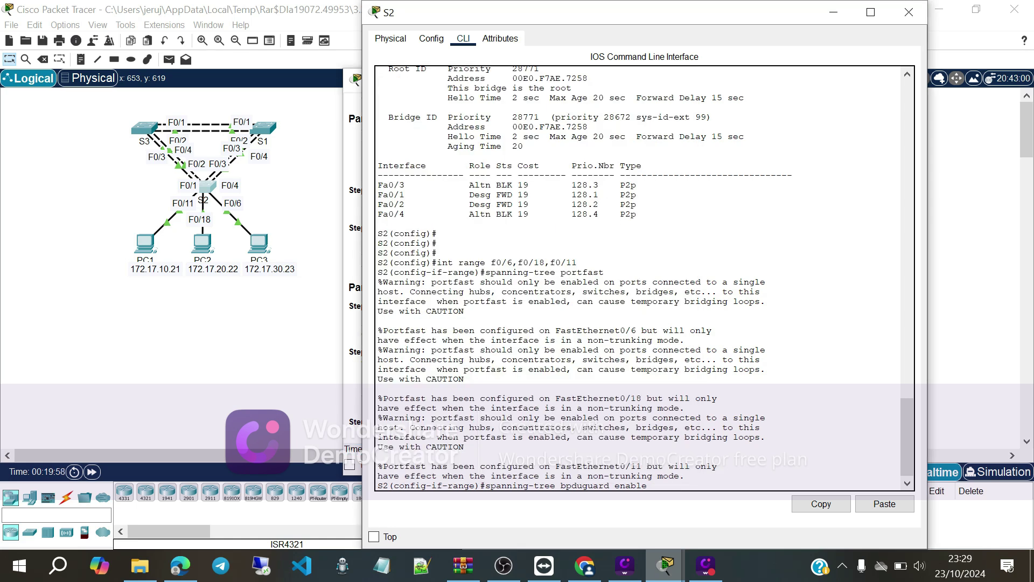
key(Return)
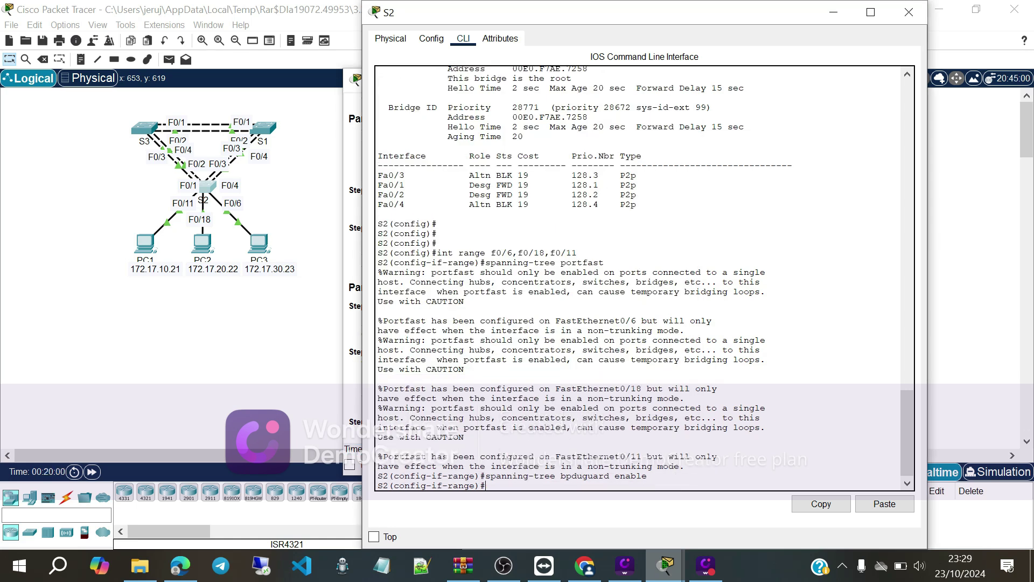
Display S2's running configuration with do show run and page through it to the FastEthernet0/6 settings
text(s)
key(BackSpace)
text(do show run)
key(Return)
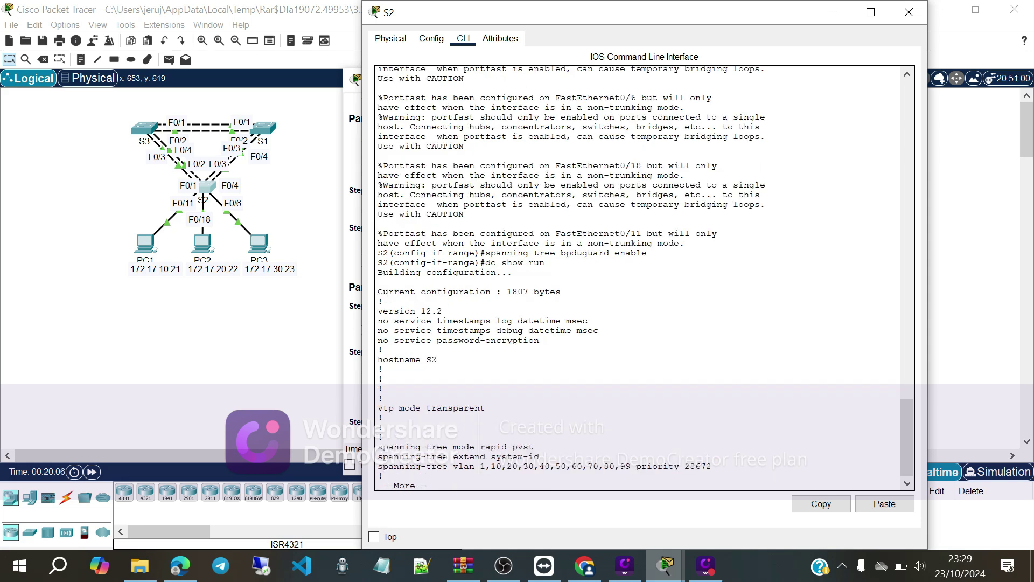
key(Return)
key(Return)
key(Return)
key(Return)
key(Return)
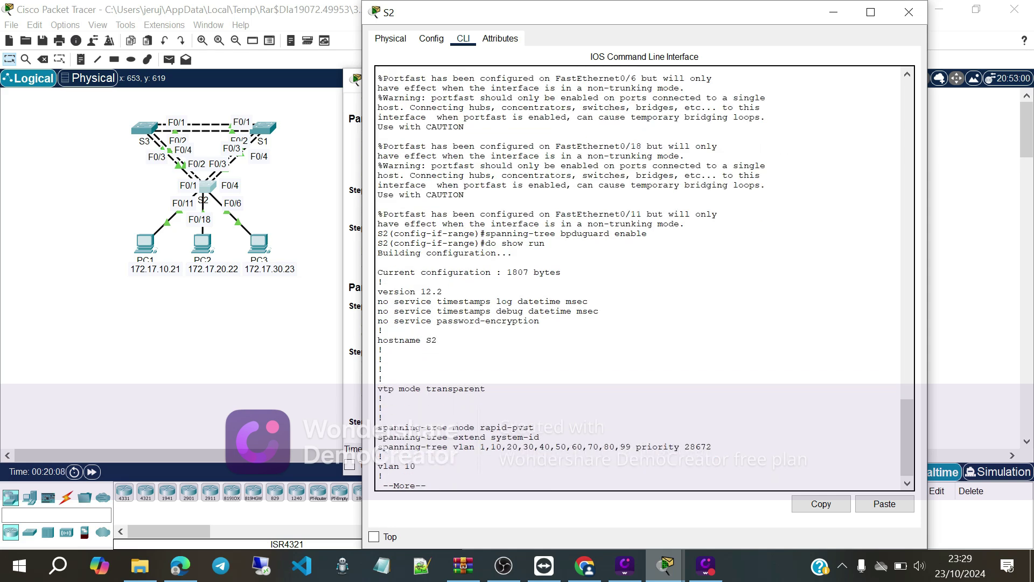
key(Return)
key(Return)
key(Return)
key(Return)
key(Return)
key(Return)
key(Return)
key(Return)
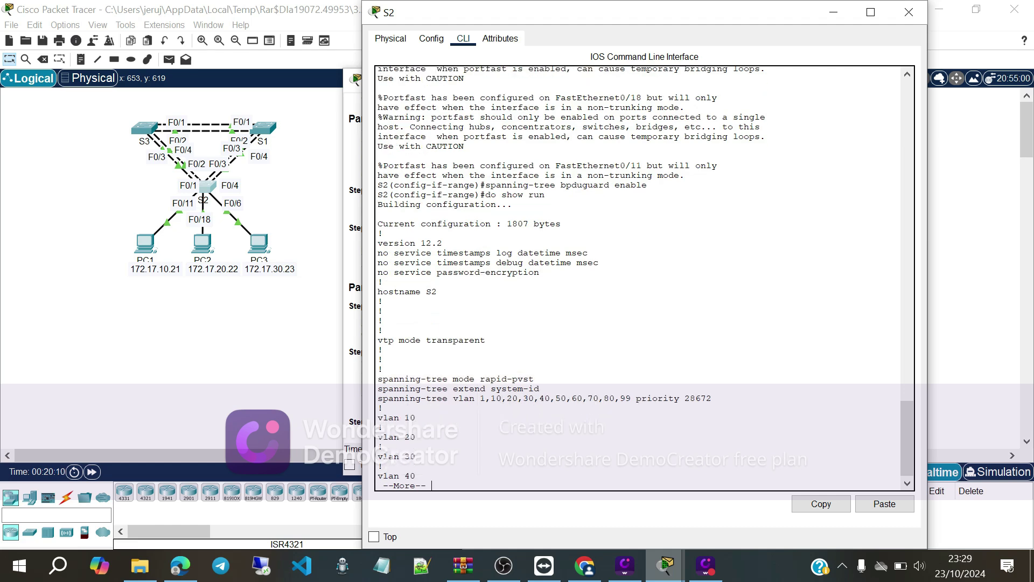
key(Return)
key(Return)
key(Return)
key(Return)
key(Return)
key(Return)
key(Return)
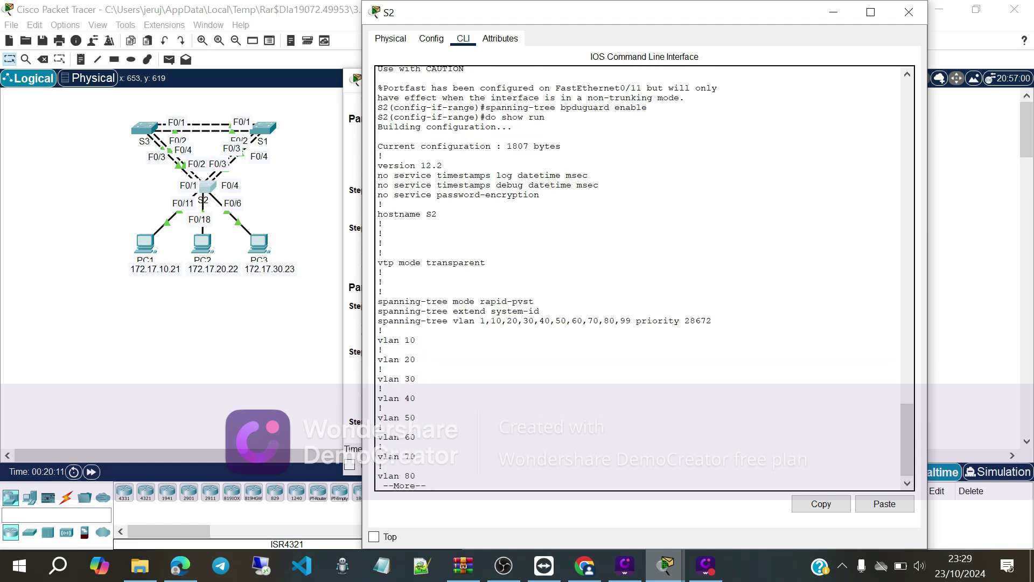
key(Return)
key(Return)
key(Return)
key(Return)
key(Return)
key(Return)
key(Return)
key(Return)
key(Return)
key(Return)
key(Return)
key(Return)
key(Return)
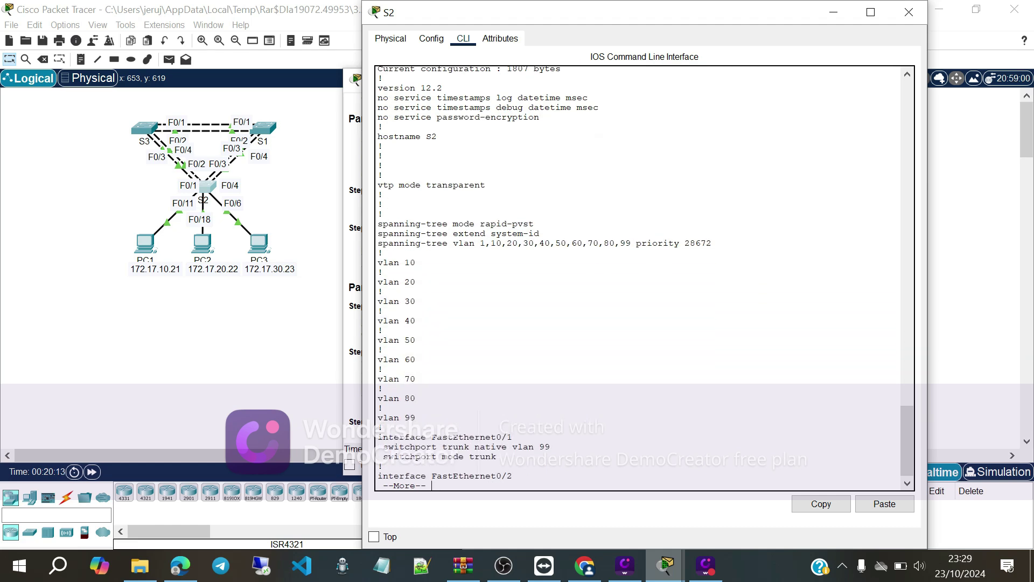
key(Return)
key(Return)
key(Return)
key(Return)
key(Return)
key(Return)
key(Return)
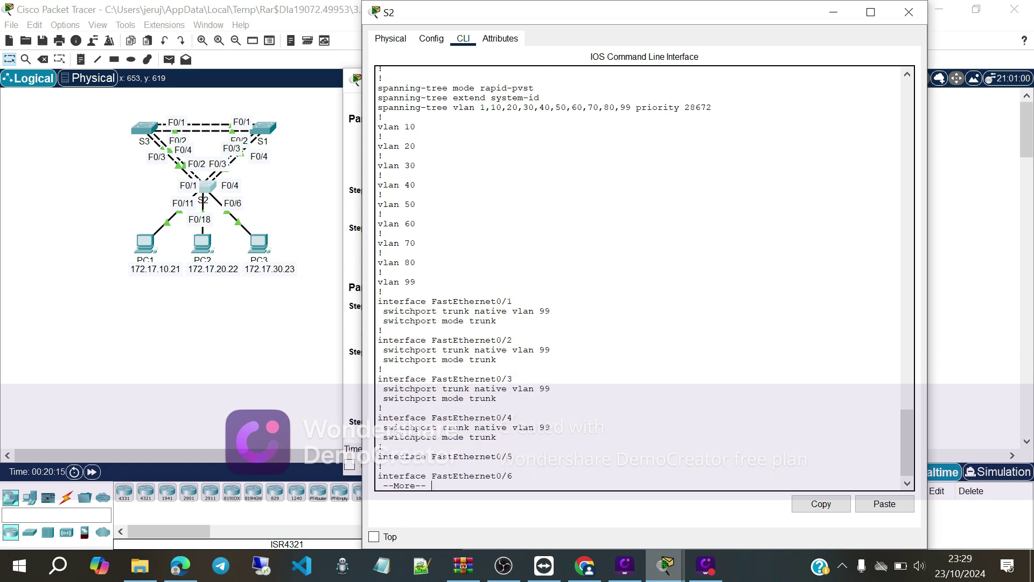
Check the activity results from the instructions window and view the assessment items
click(952, 6)
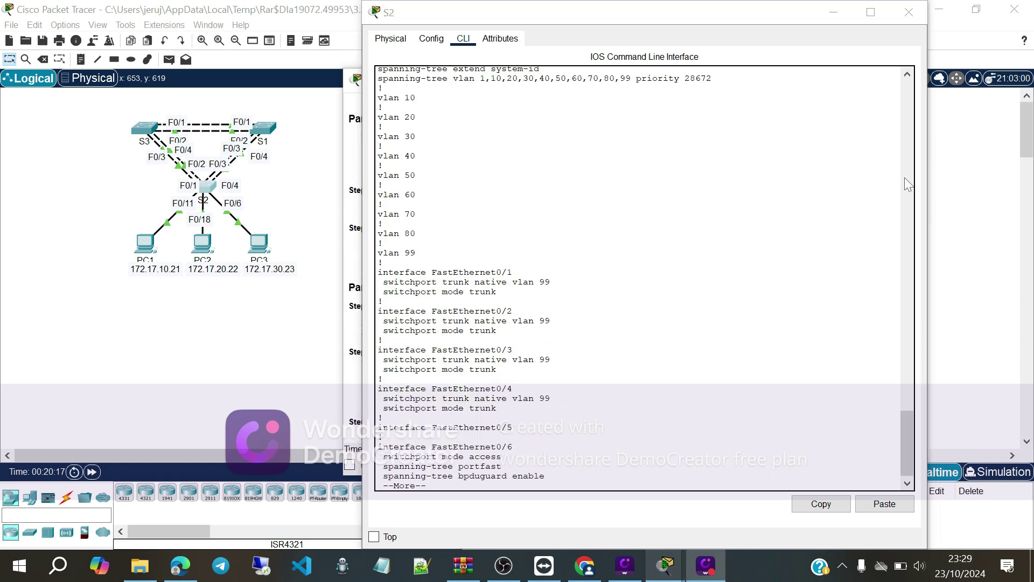
click(955, 161)
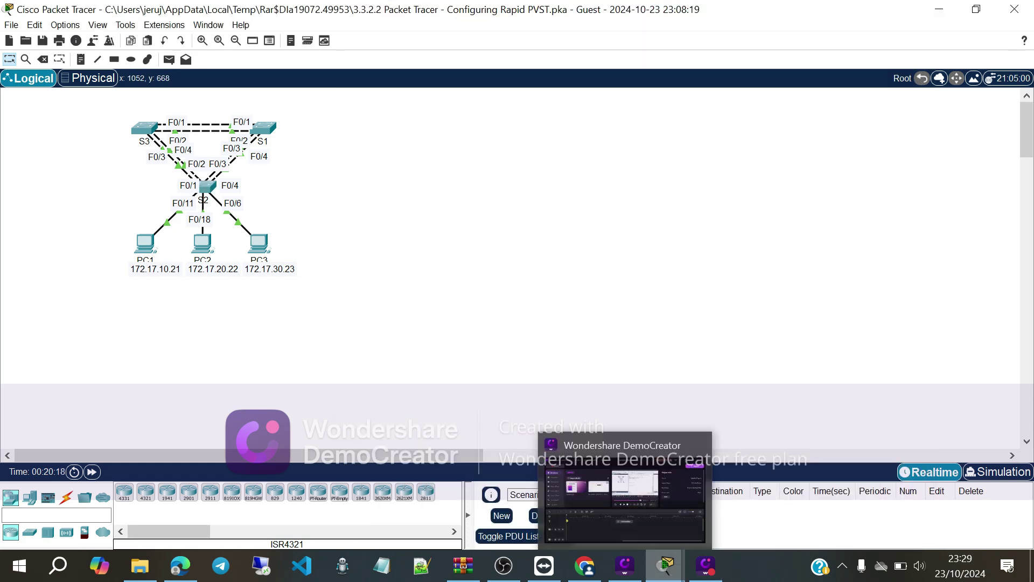
mouse_move(667, 566)
click(666, 541)
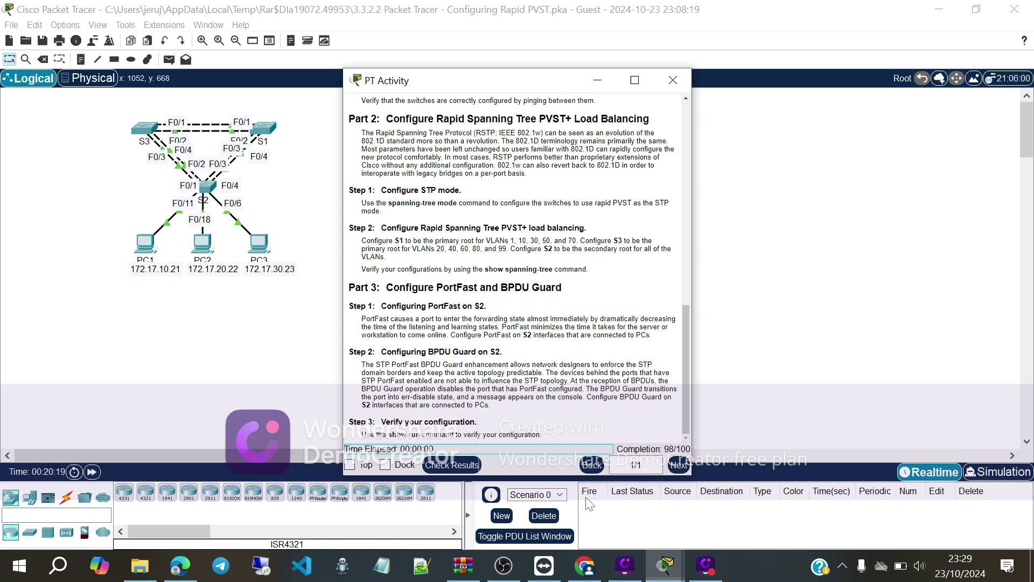
click(447, 464)
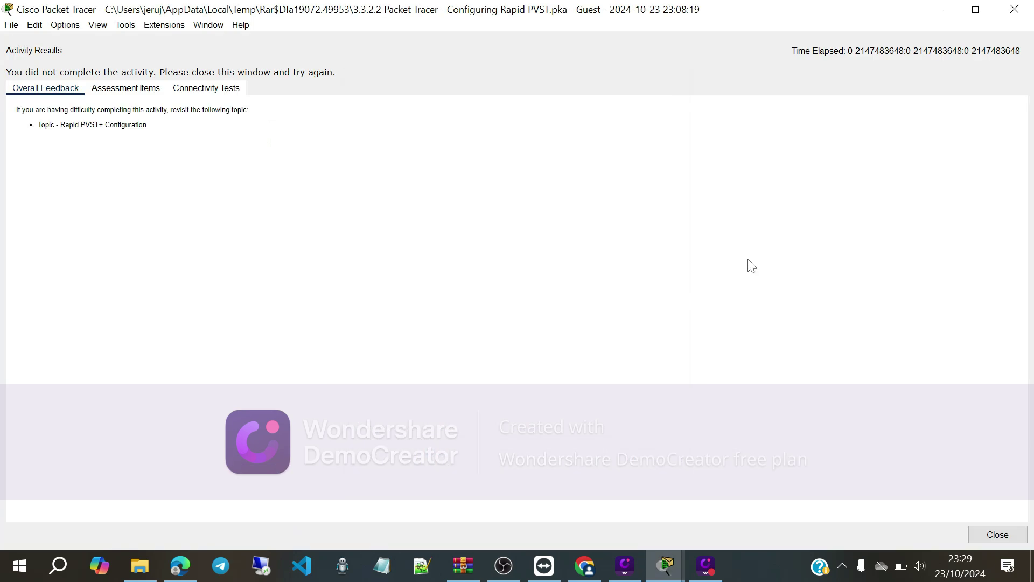
click(122, 90)
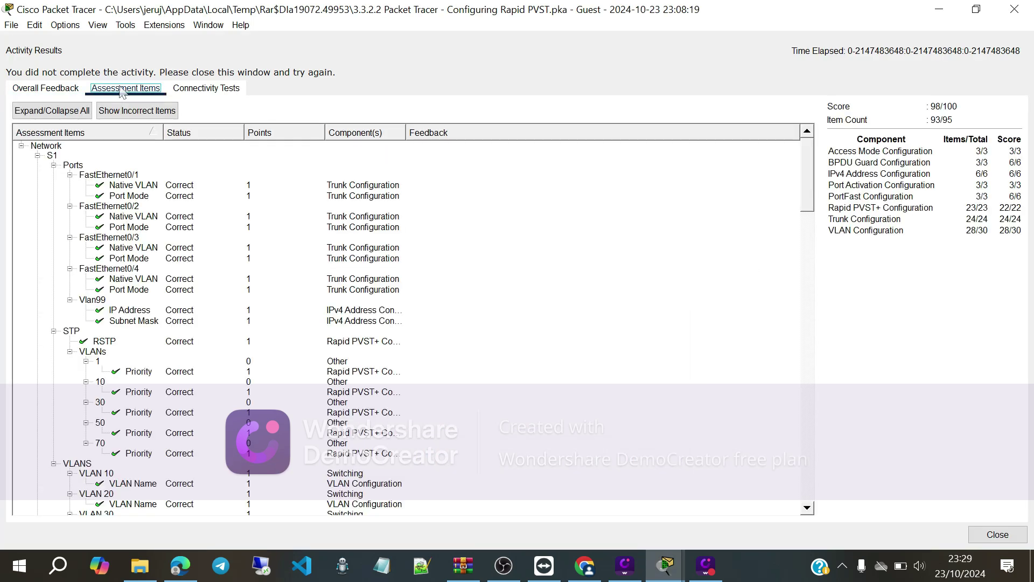